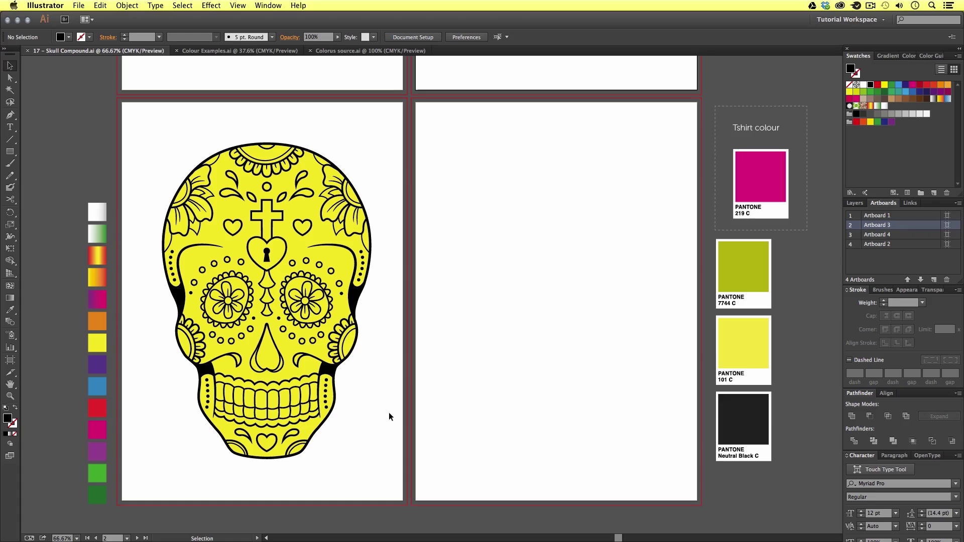
Step: Select individual pieces of the yellow skull, including the face, hearts, top ornament and teeth, to check how the artwork is divided
{"action": "left_click", "coordinate": [291, 348]}
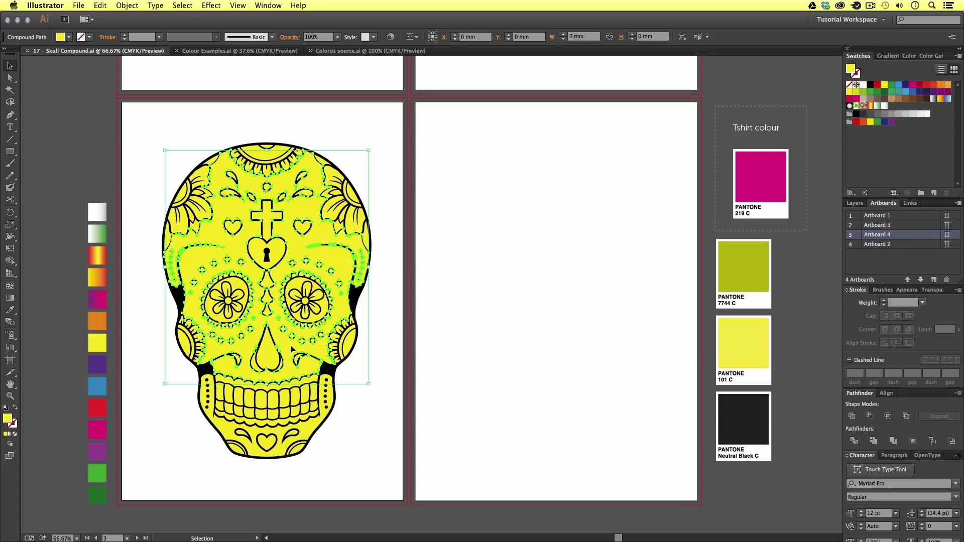
{"action": "left_click", "coordinate": [279, 244]}
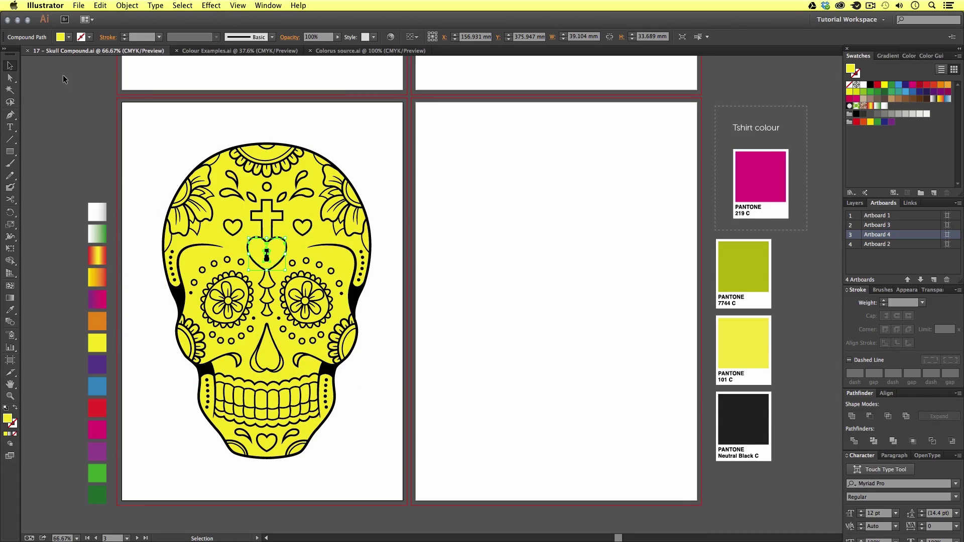
{"action": "left_click", "coordinate": [209, 251]}
{"action": "left_click", "coordinate": [233, 228]}
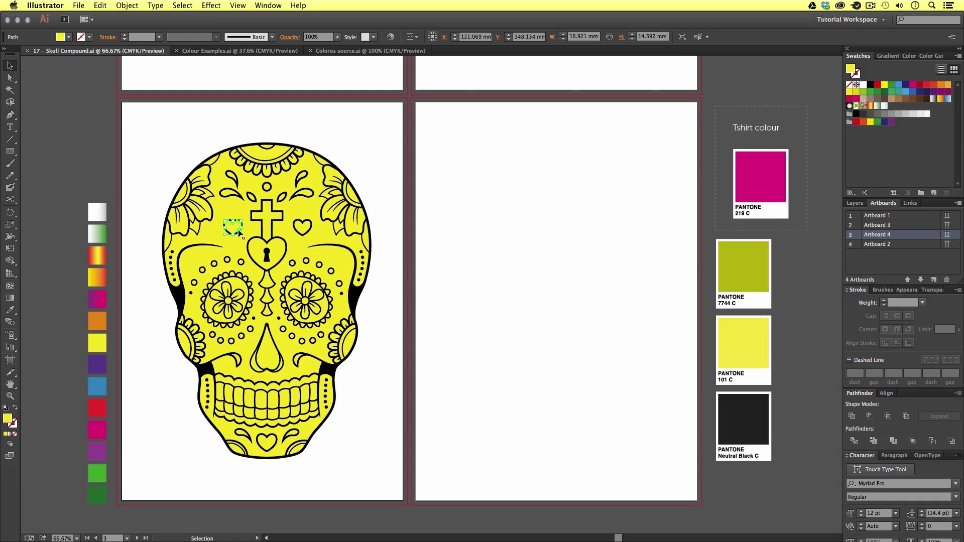
{"action": "left_click", "coordinate": [271, 154]}
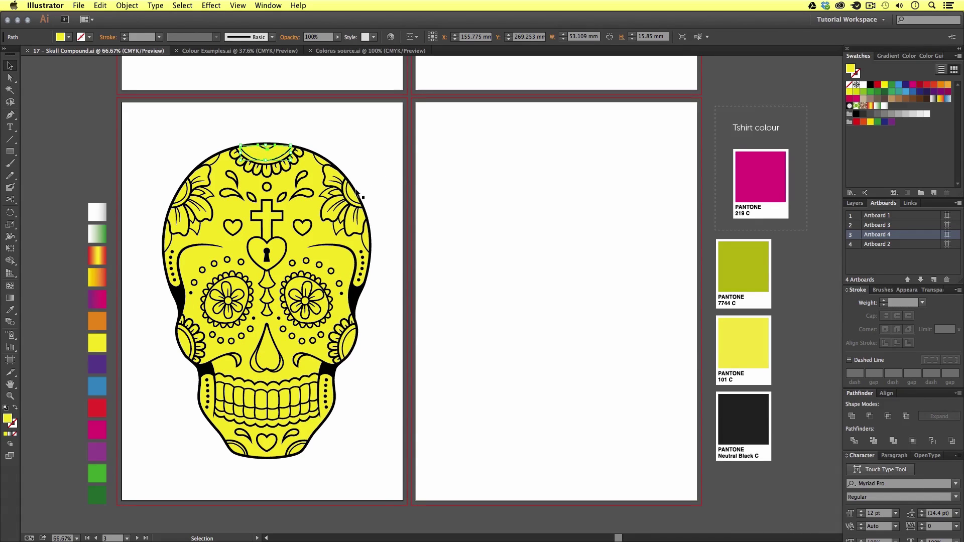
{"action": "left_click", "coordinate": [324, 234]}
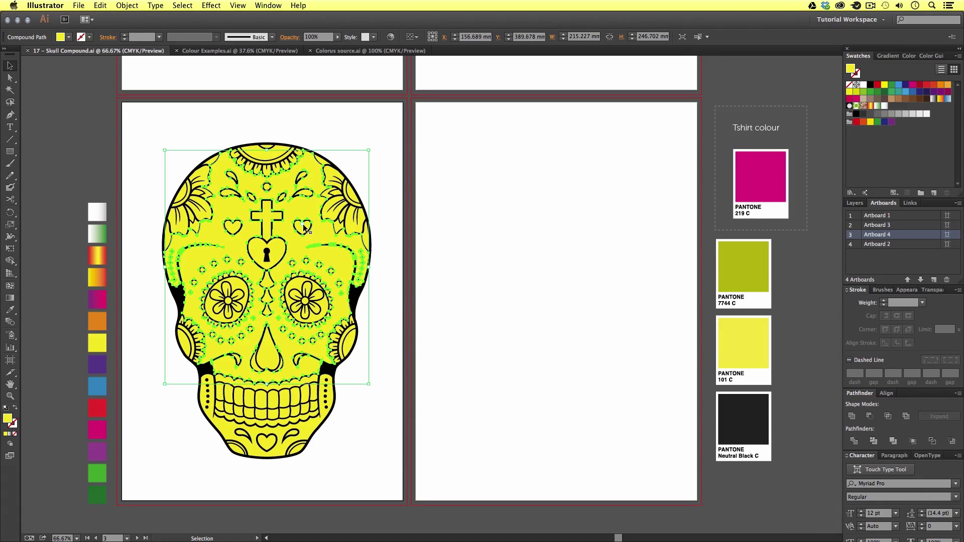
{"action": "left_click", "coordinate": [302, 228]}
{"action": "left_click", "coordinate": [347, 345]}
{"action": "left_click", "coordinate": [297, 397]}
{"action": "left_click", "coordinate": [275, 363]}
{"action": "left_click", "coordinate": [362, 387]}
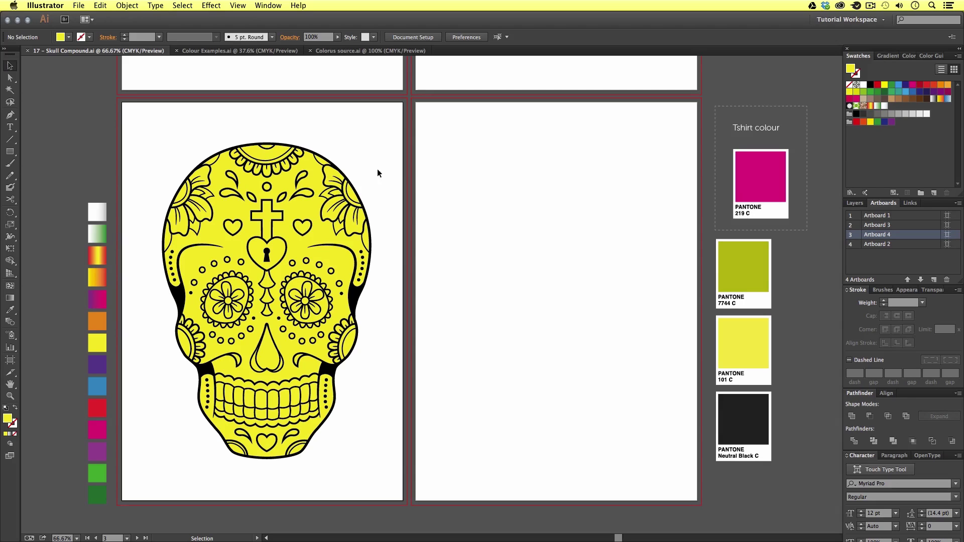
Step: View the poster and T-shirt source colours in Colorus source.ai and return to the 17 – Skull Compound.ai document
{"action": "left_click", "coordinate": [352, 51]}
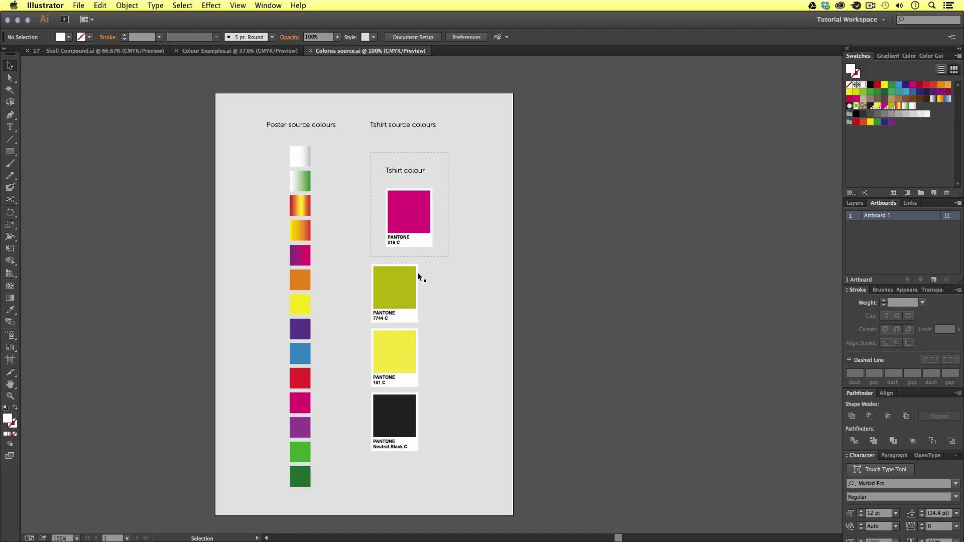
{"action": "left_click", "coordinate": [113, 50]}
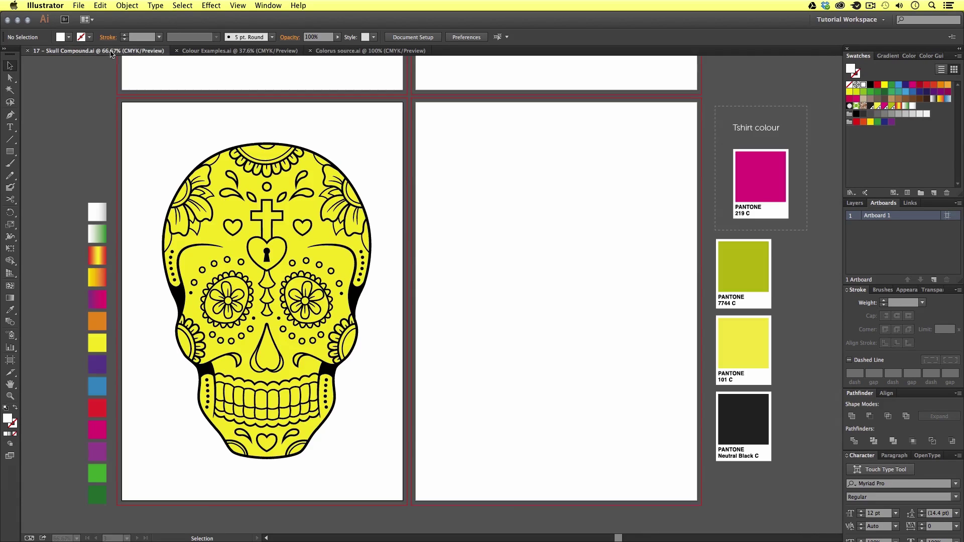
{"action": "left_click", "coordinate": [506, 285]}
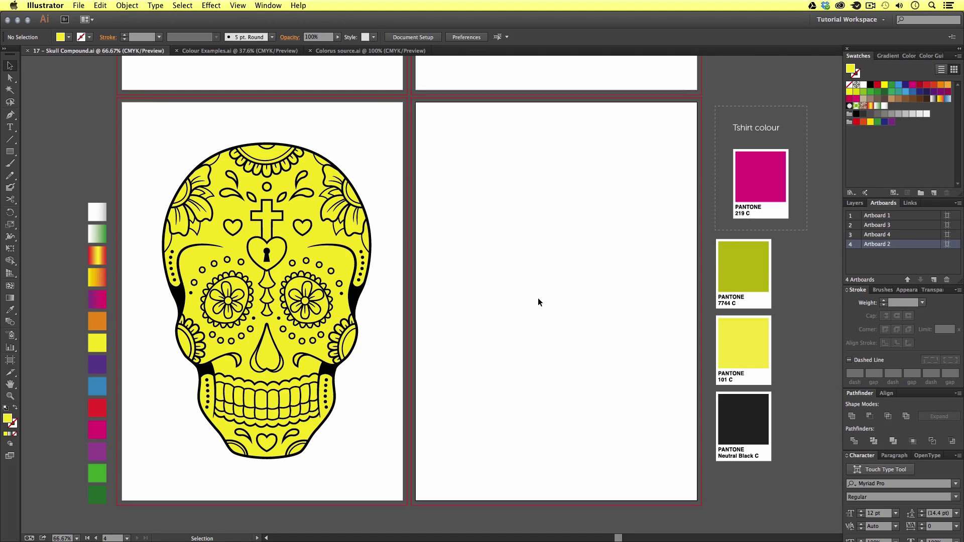
Step: Switch to Finder and open 17 – Skull Compound.ai from the 01 – CC versions folder inside 03 – TEST PROJECT, 03 – COLOURING
{"action": "key", "text": "super+Tab"}
{"action": "key", "text": "super+Tab"}
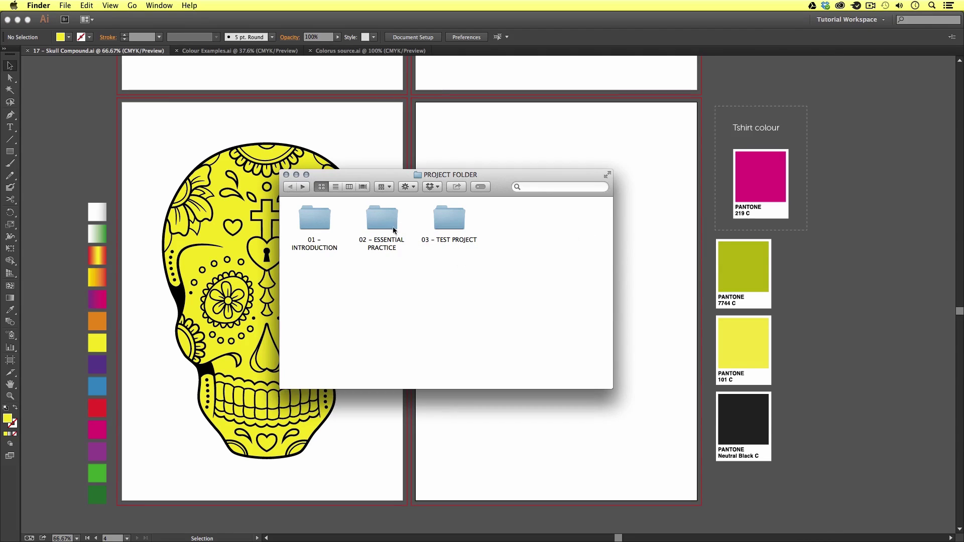
{"action": "double_click", "coordinate": [451, 217]}
{"action": "left_click", "coordinate": [451, 217]}
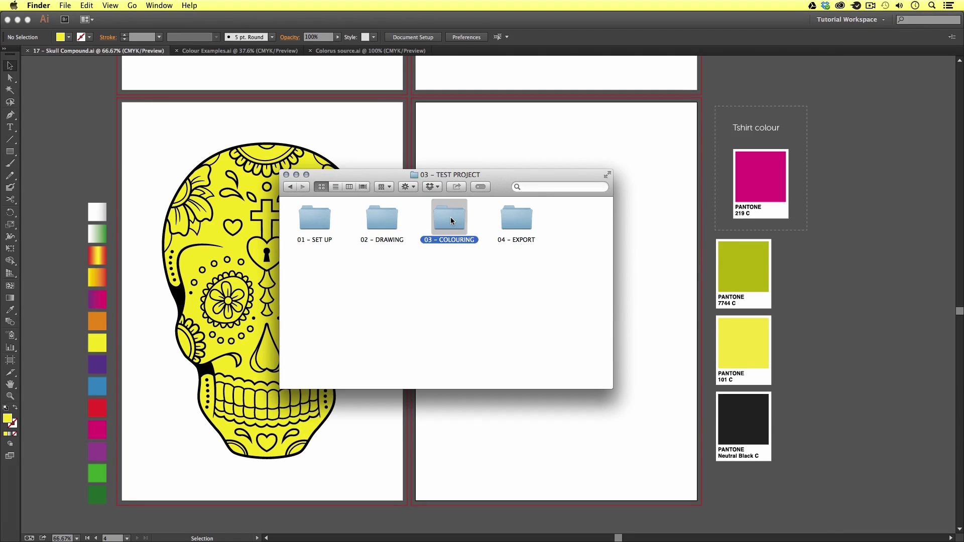
{"action": "double_click", "coordinate": [450, 217]}
{"action": "left_click", "coordinate": [319, 218]}
{"action": "double_click", "coordinate": [319, 218]}
{"action": "left_click", "coordinate": [381, 218]}
{"action": "double_click", "coordinate": [381, 218]}
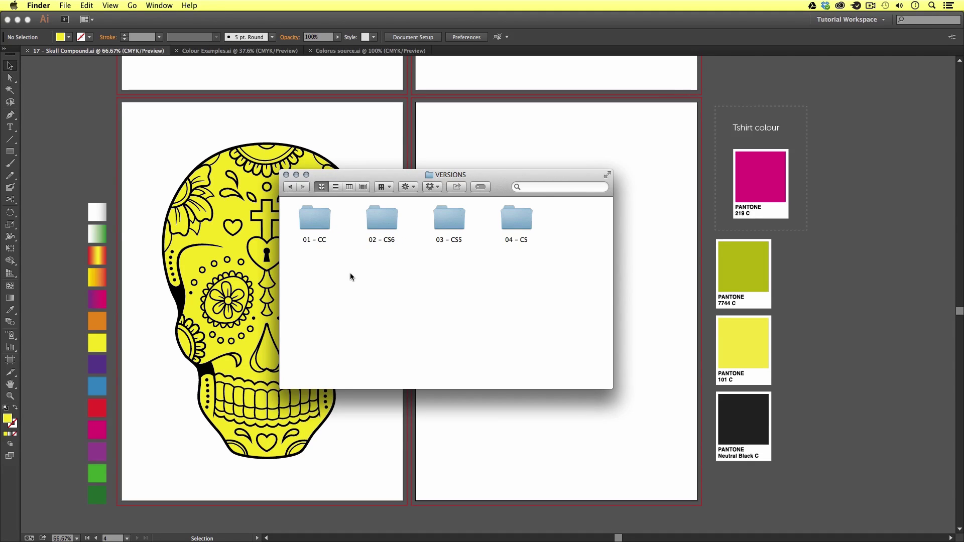
{"action": "left_click", "coordinate": [315, 217]}
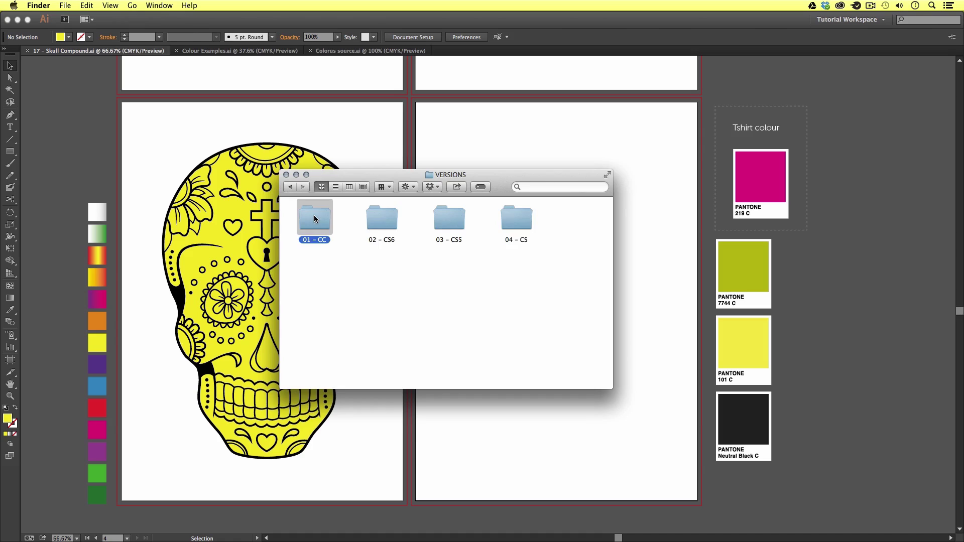
{"action": "double_click", "coordinate": [314, 217]}
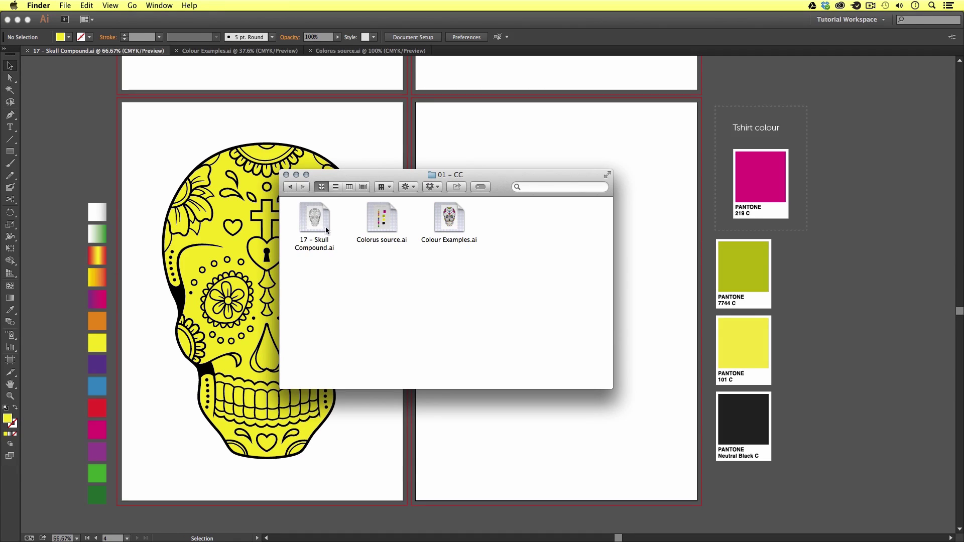
{"action": "double_click", "coordinate": [324, 214]}
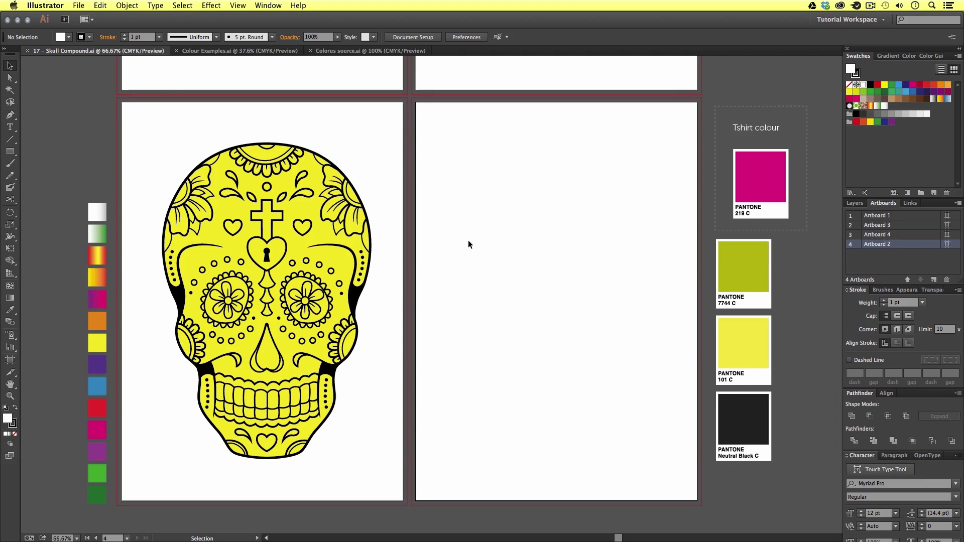
Step: Examine the coloured skull samples in Colour Examples.ai up close, ending on the lime-green version
{"action": "left_click", "coordinate": [233, 51]}
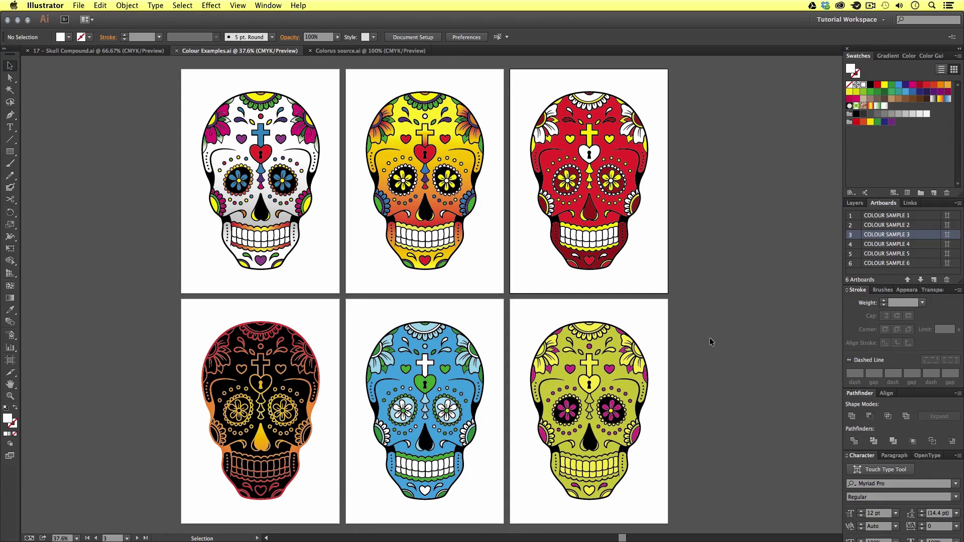
{"action": "key", "text": "z"}
{"action": "left_click_drag", "start_coordinate": [189, 80], "coordinate": [333, 284]}
{"action": "key", "text": "space"}
{"action": "left_click_drag", "start_coordinate": [614, 391], "coordinate": [239, 186]}
{"action": "left_click_drag", "start_coordinate": [798, 419], "coordinate": [402, 96]}
{"action": "left_click_drag", "start_coordinate": [446, 171], "coordinate": [448, 176]}
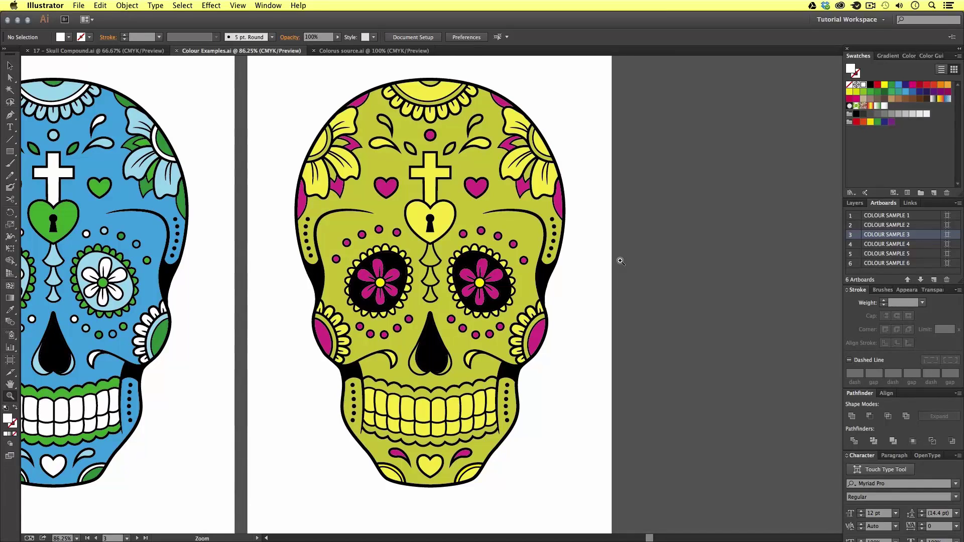
{"action": "key", "text": "space"}
{"action": "left_click_drag", "start_coordinate": [610, 250], "coordinate": [613, 258]}
{"action": "key", "text": "v"}
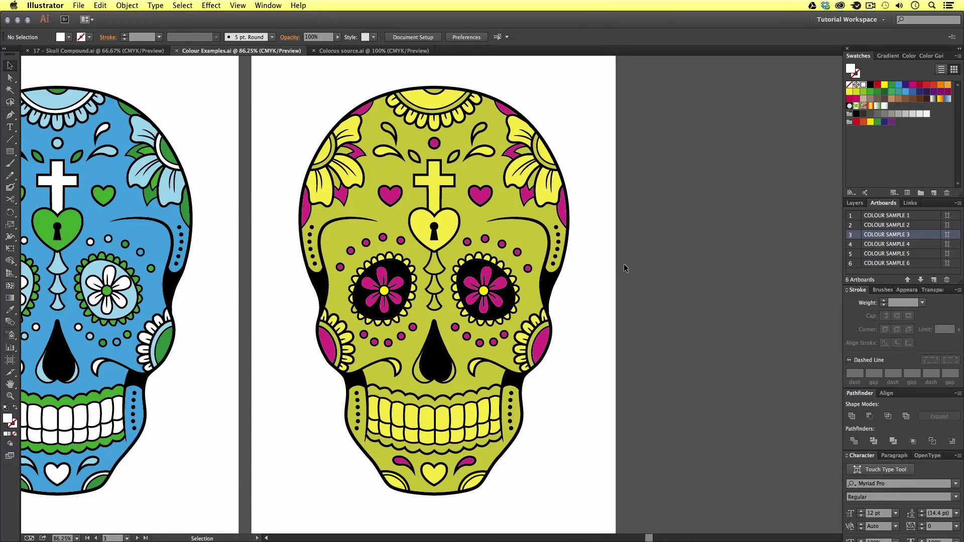
Step: Return to 17 – Skull Compound.ai and select the skull's main face compound path
{"action": "left_click", "coordinate": [100, 51]}
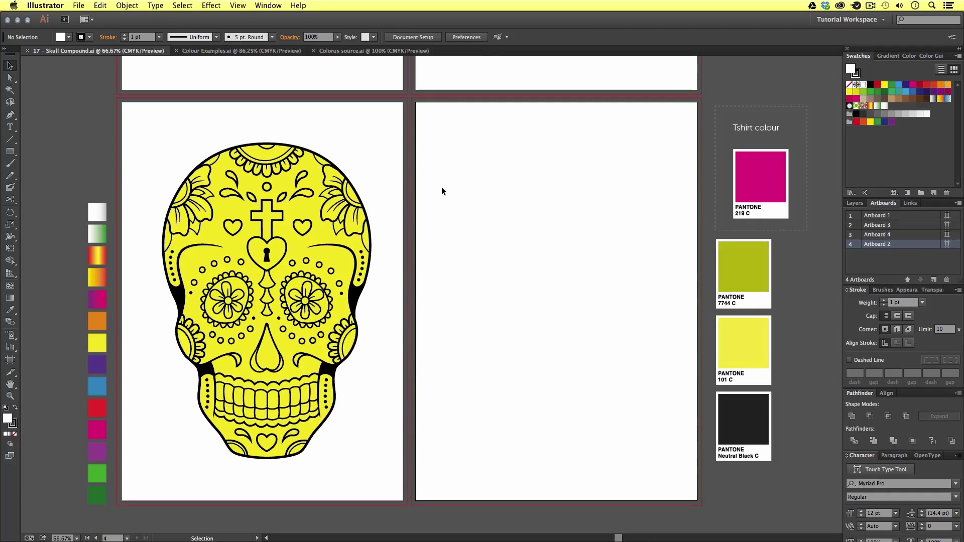
{"action": "key", "text": "z"}
{"action": "left_click", "coordinate": [332, 261]}
{"action": "key", "text": "space"}
{"action": "left_click_drag", "start_coordinate": [393, 302], "coordinate": [425, 232]}
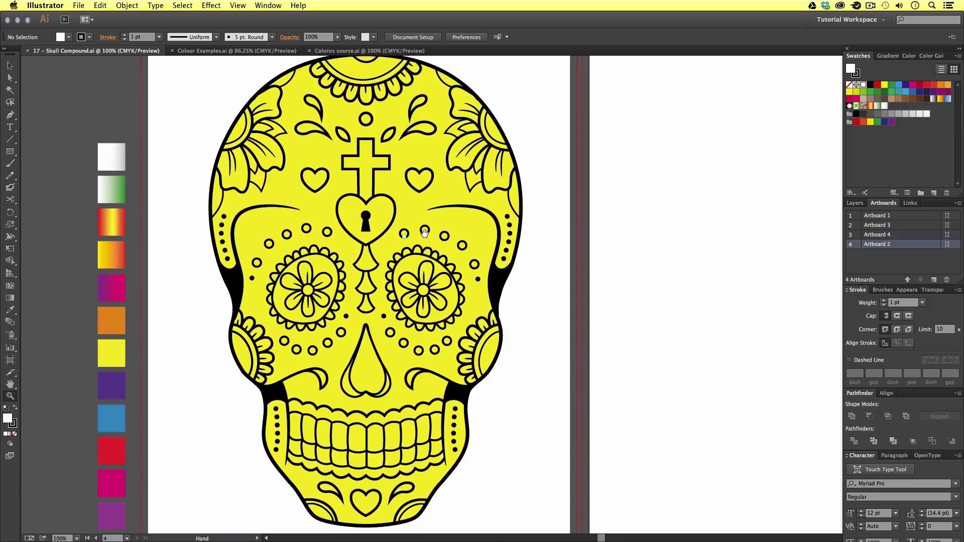
{"action": "left_click", "coordinate": [444, 246], "text": "alt"}
{"action": "key", "text": "v"}
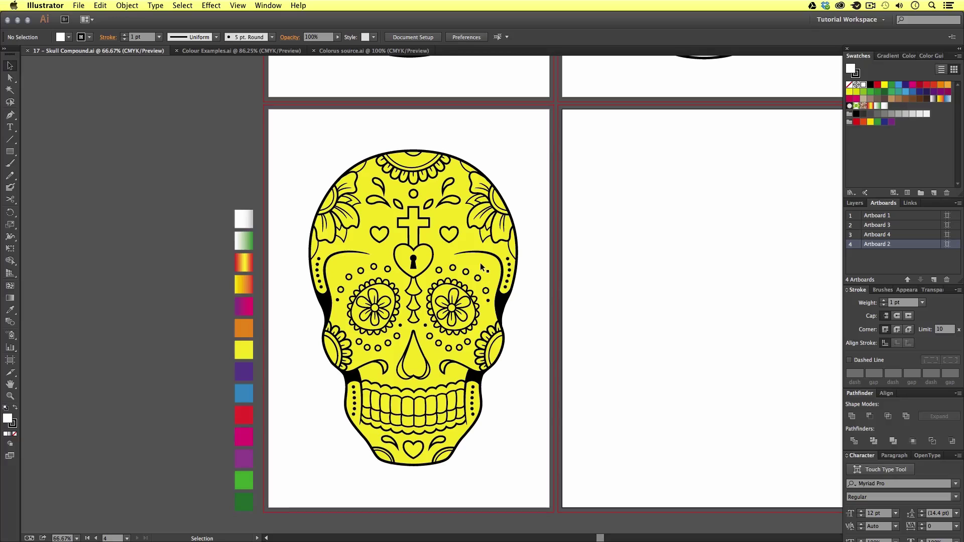
{"action": "key", "text": "z"}
{"action": "left_click", "coordinate": [408, 228]}
{"action": "key", "text": "v"}
{"action": "left_click", "coordinate": [467, 203]}
{"action": "left_click_drag", "start_coordinate": [466, 203], "coordinate": [453, 219]}
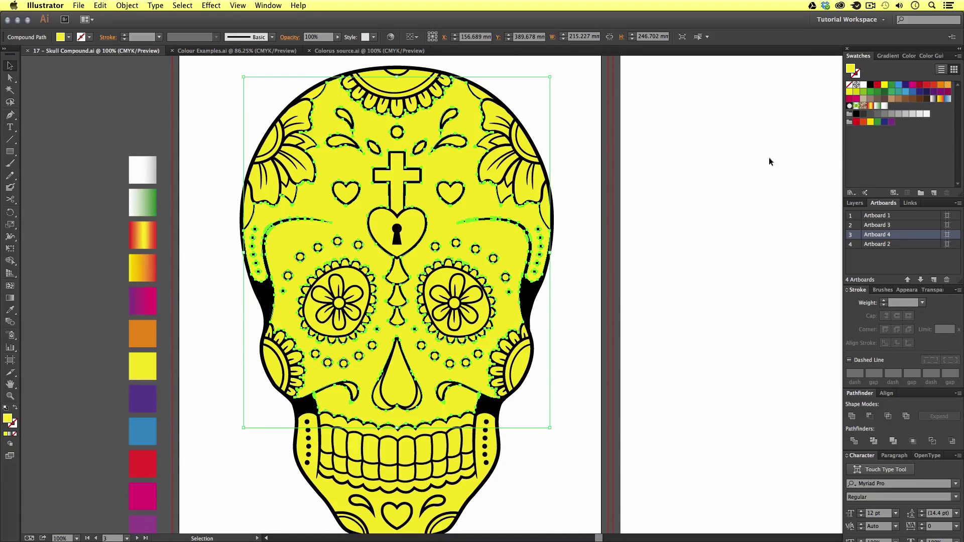
Step: Try a dark blue swatch and a bright green (27e03d) as the face's fill, and undo both colour changes
{"action": "left_click", "coordinate": [905, 86]}
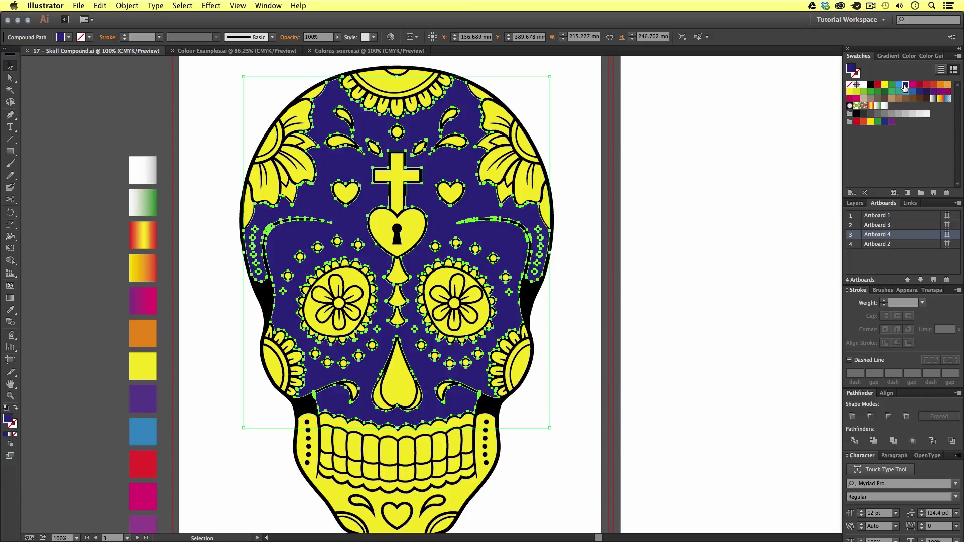
{"action": "double_click", "coordinate": [9, 420]}
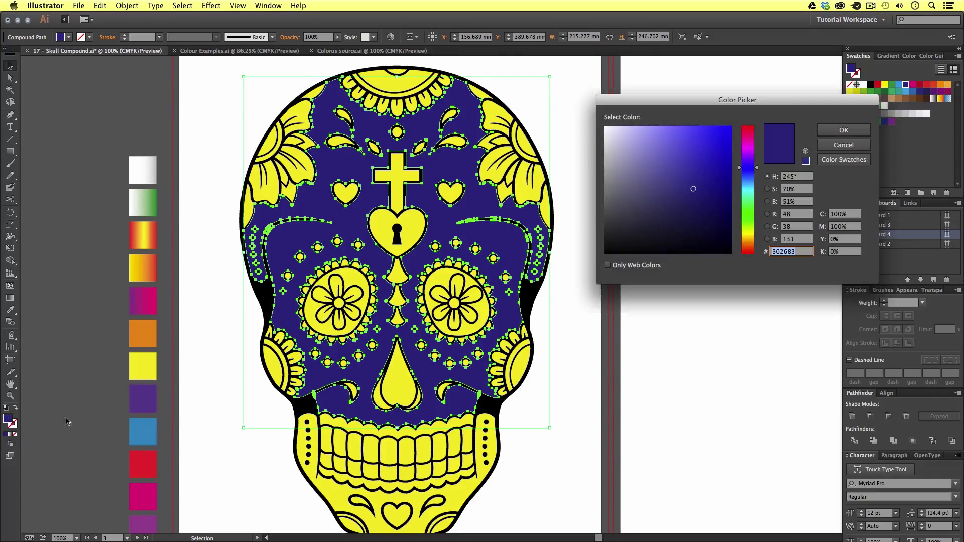
{"action": "type", "text": "278232"}
{"action": "left_click", "coordinate": [713, 144]}
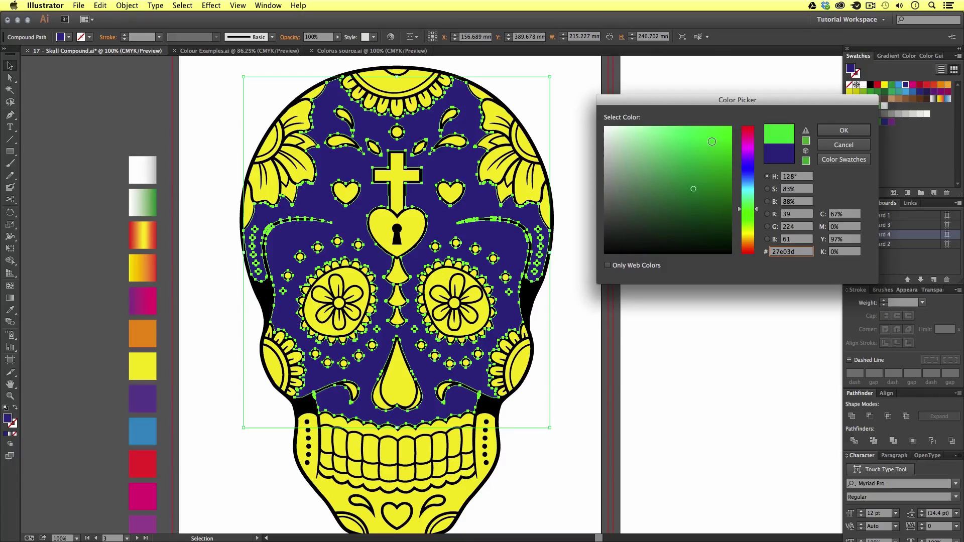
{"action": "left_click", "coordinate": [843, 132]}
{"action": "key", "text": "super+z"}
{"action": "key", "text": "super+z"}
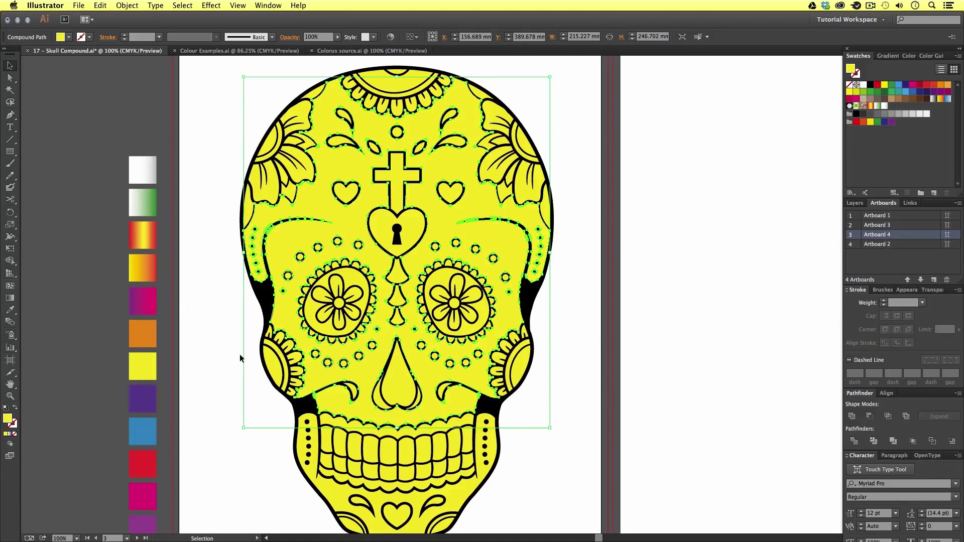
Step: Sample the violet, blue, red, magenta and purple source squares with the Eyedropper to try each as the face's fill
{"action": "left_click_drag", "start_coordinate": [158, 338], "coordinate": [135, 389]}
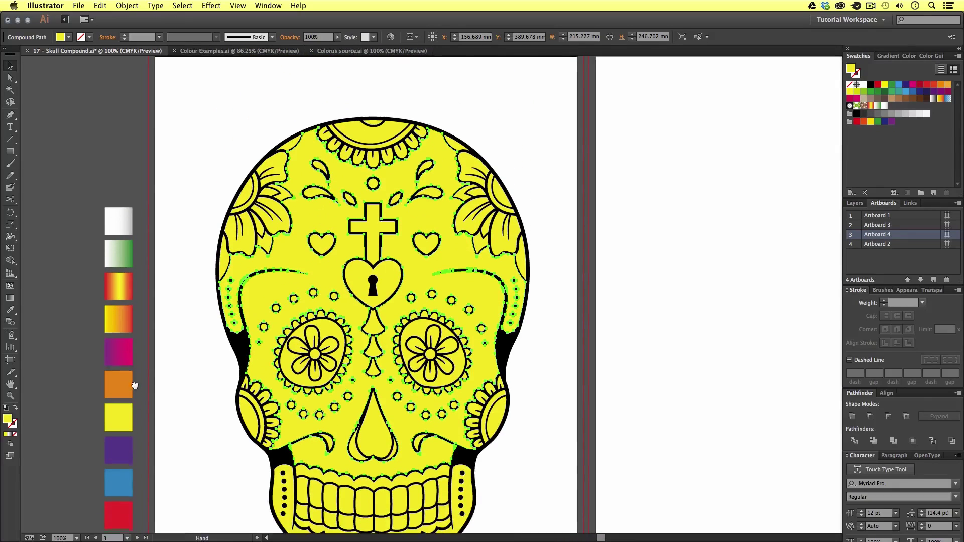
{"action": "key", "text": "i"}
{"action": "left_click_drag", "start_coordinate": [336, 383], "coordinate": [336, 295]}
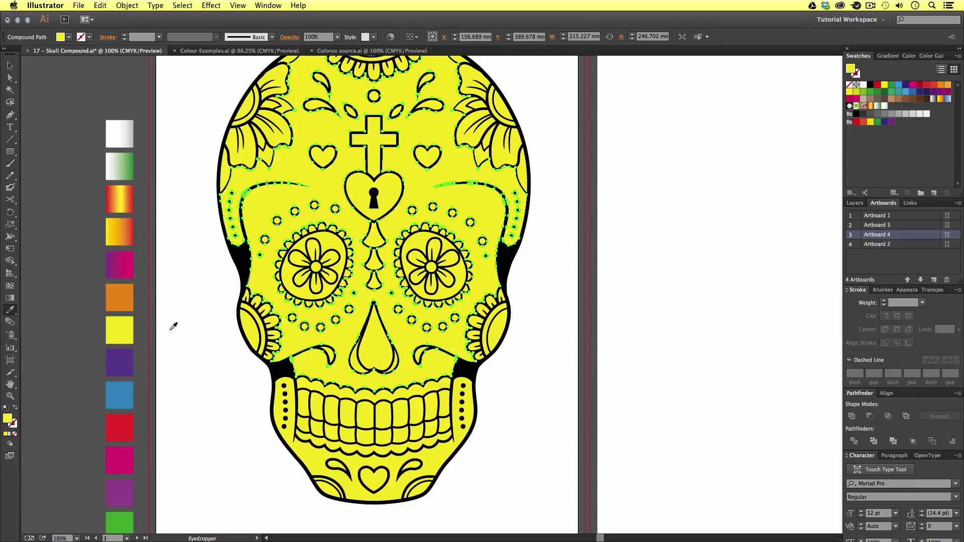
{"action": "left_click", "coordinate": [127, 361]}
{"action": "left_click", "coordinate": [121, 393]}
{"action": "left_click", "coordinate": [123, 423]}
{"action": "left_click", "coordinate": [128, 459]}
{"action": "left_click", "coordinate": [128, 494]}
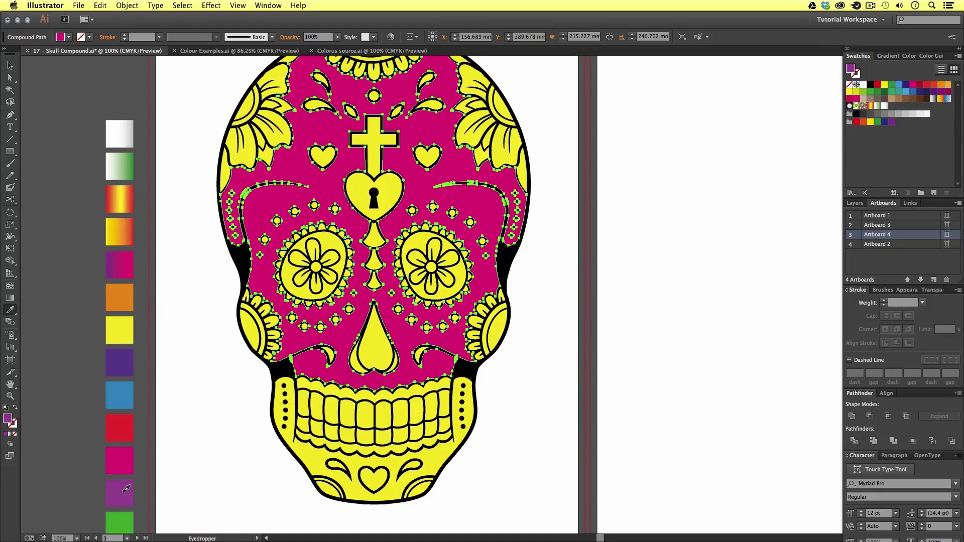
Step: Try the yellow and orange squares, the coloured gradient squares and the purple square as the face's fill with the Eyedropper
{"action": "left_click", "coordinate": [130, 329]}
{"action": "left_click", "coordinate": [129, 296]}
{"action": "left_click", "coordinate": [129, 257]}
{"action": "left_click", "coordinate": [132, 223]}
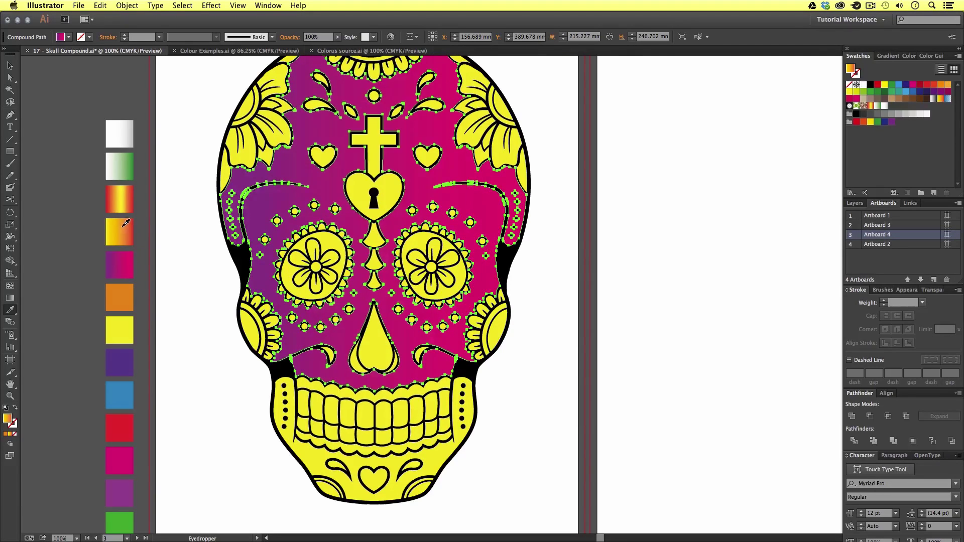
{"action": "left_click", "coordinate": [127, 171]}
{"action": "left_click", "coordinate": [128, 189]}
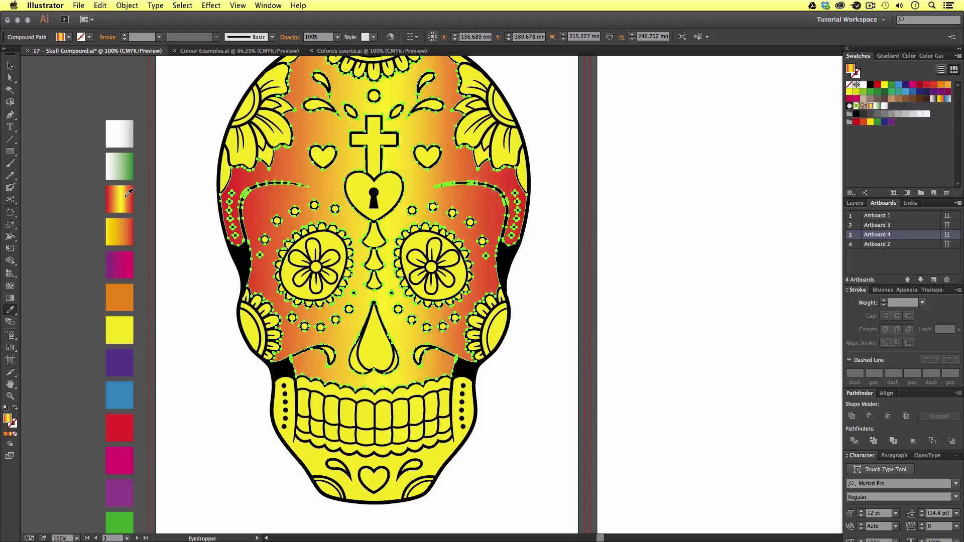
{"action": "left_click", "coordinate": [130, 229]}
{"action": "left_click", "coordinate": [127, 493]}
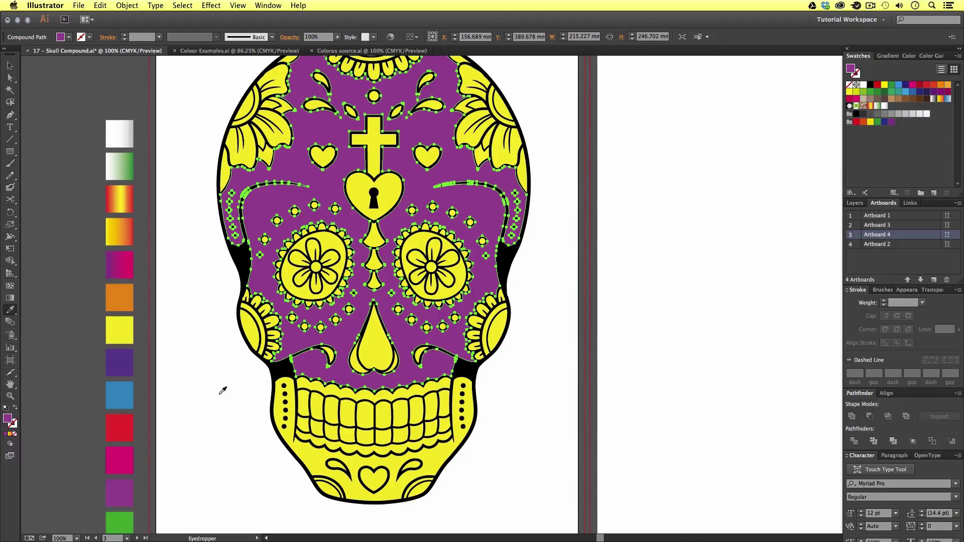
Step: Fill the skull's face with the white-to-grey gradient sampled from the source colours, and deselect it
{"action": "scroll", "coordinate": [223, 395], "scroll_direction": "up", "scroll_amount": 2}
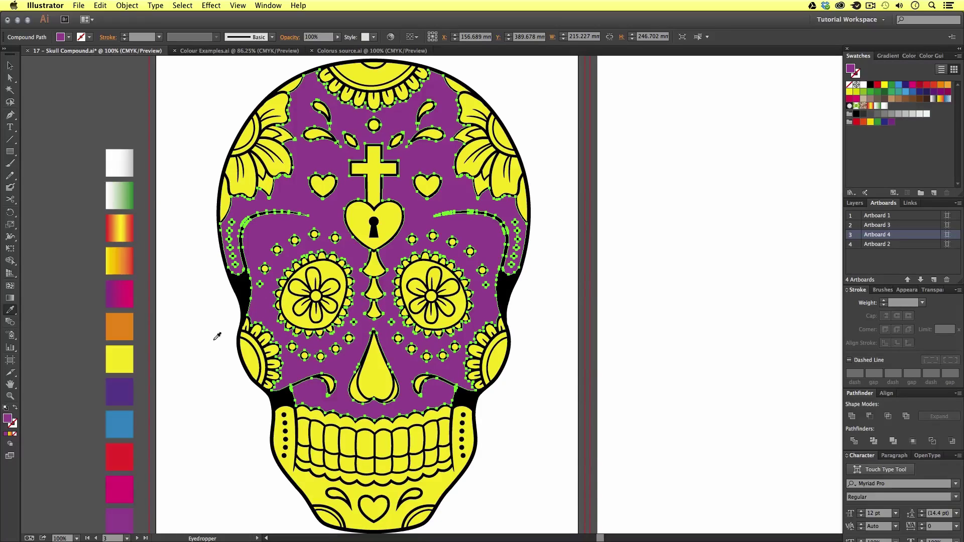
{"action": "left_click", "coordinate": [126, 159]}
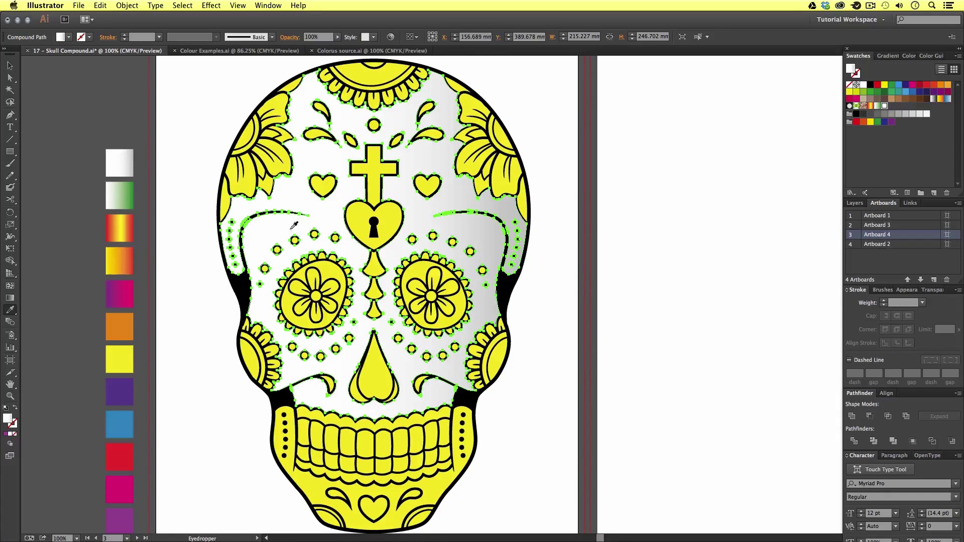
{"action": "scroll", "coordinate": [352, 226], "scroll_direction": "right", "scroll_amount": 3}
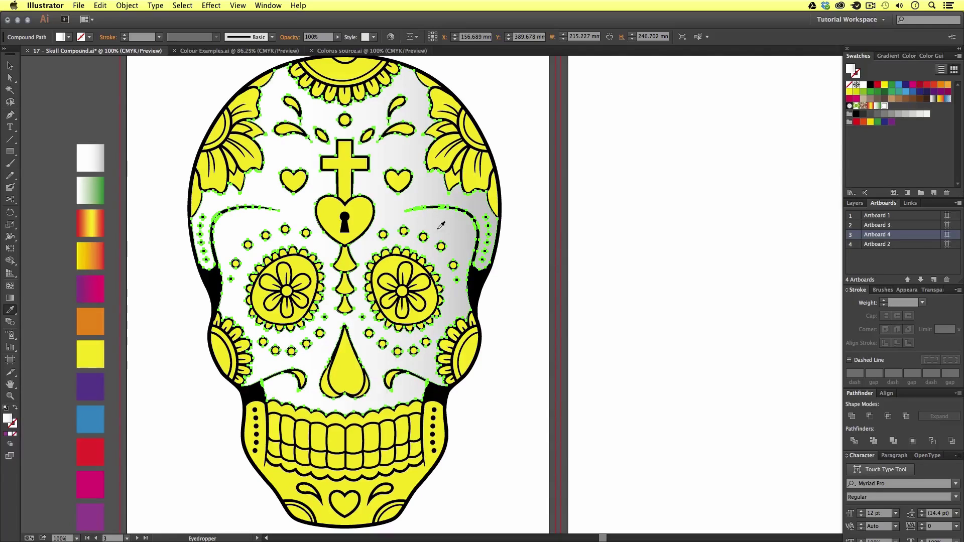
{"action": "key", "text": "v"}
{"action": "left_click", "coordinate": [592, 268]}
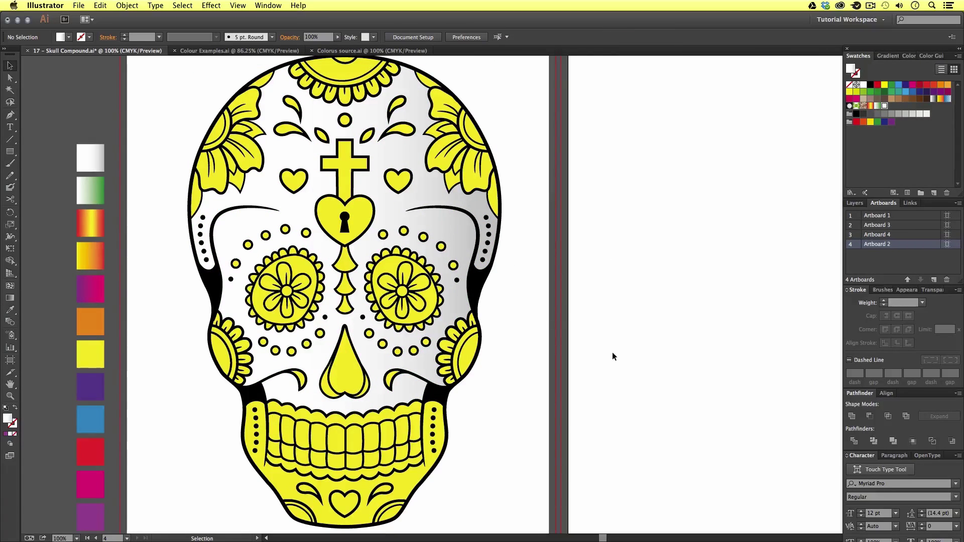
Step: Redirect the face's white-to-grey gradient vertically, running from white at the forehead to grey at the base of the nose
{"action": "left_click", "coordinate": [457, 227]}
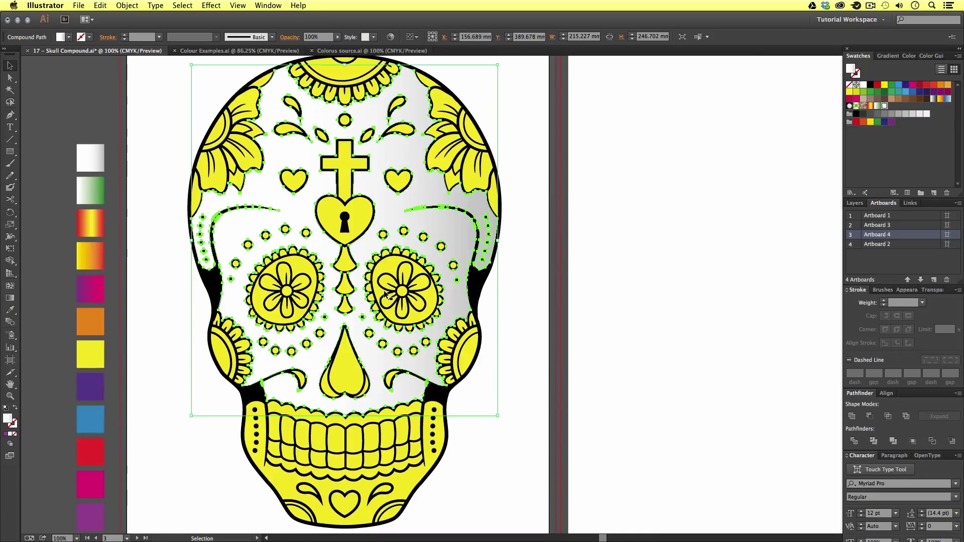
{"action": "key", "text": "g"}
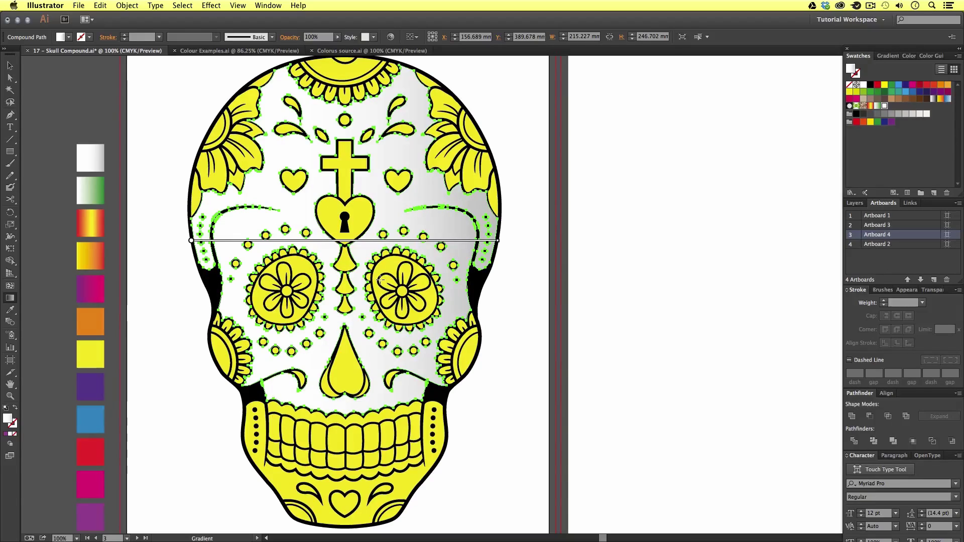
{"action": "left_click_drag", "start_coordinate": [353, 412], "coordinate": [348, 303]}
{"action": "left_click_drag", "start_coordinate": [344, 147], "coordinate": [346, 400]}
{"action": "left_click_drag", "start_coordinate": [344, 119], "coordinate": [346, 389]}
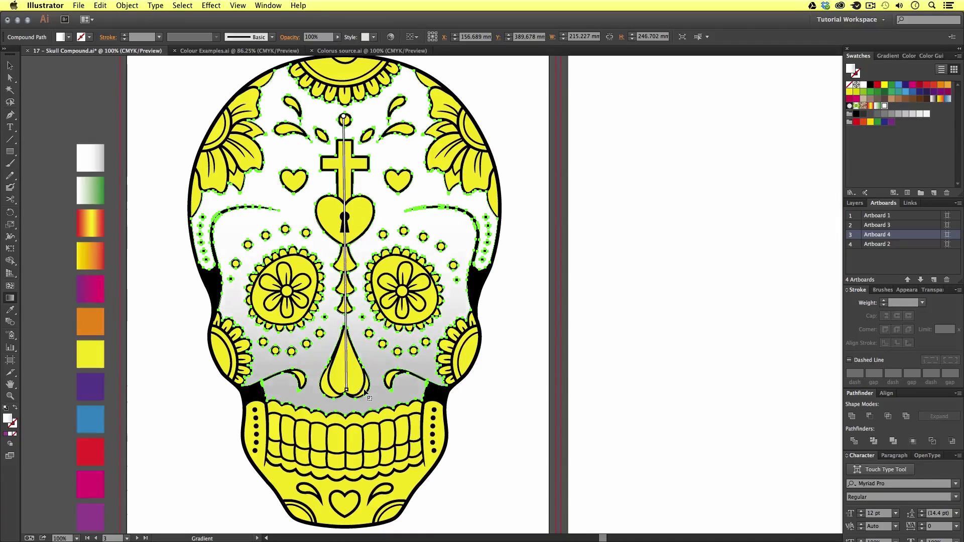
{"action": "left_click_drag", "start_coordinate": [375, 123], "coordinate": [374, 394]}
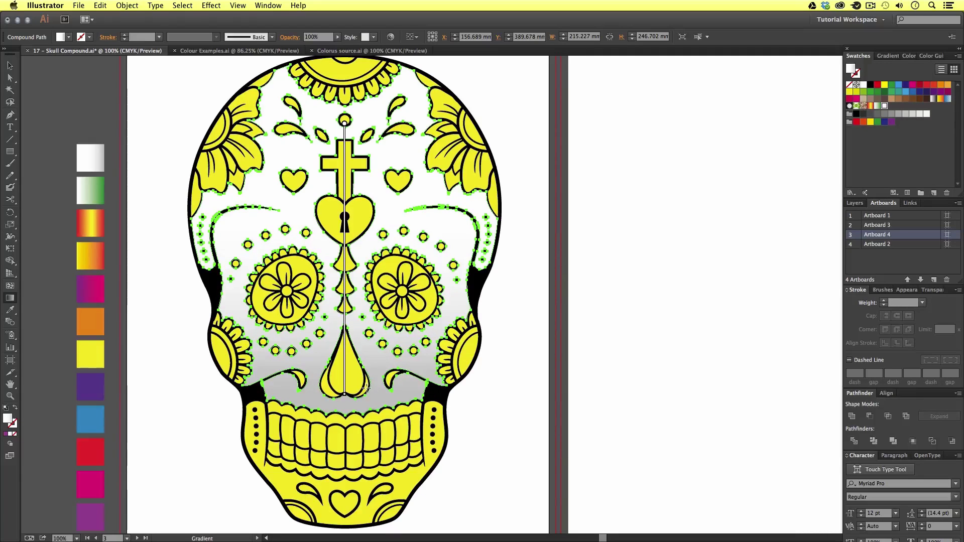
Step: Adjust the midpoint and stop positions of the face's gradient along its vertical line
{"action": "mouse_move", "coordinate": [350, 346]}
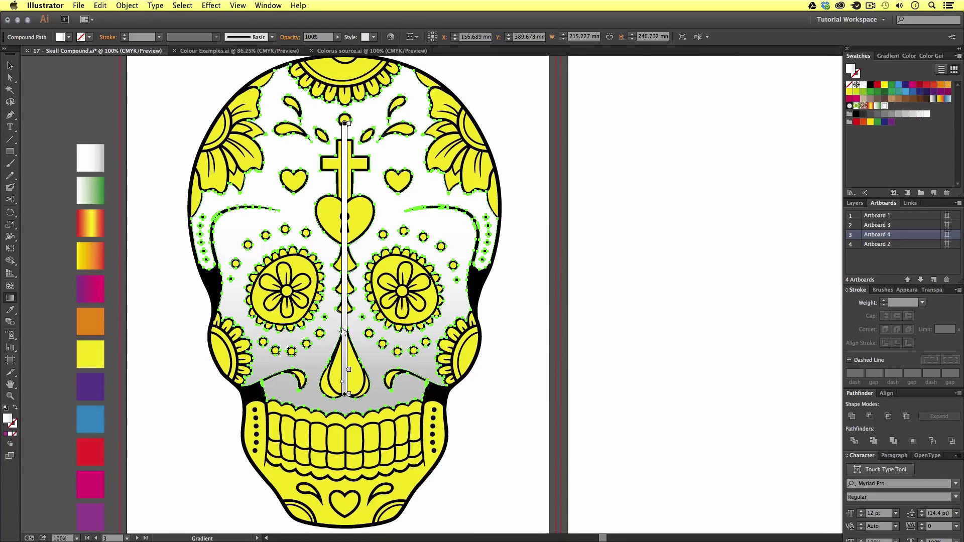
{"action": "left_click_drag", "start_coordinate": [343, 329], "coordinate": [343, 277]}
{"action": "mouse_move", "coordinate": [350, 371]}
{"action": "left_mouse_down"}
{"action": "mouse_move", "coordinate": [350, 340]}
{"action": "mouse_move", "coordinate": [351, 376]}
{"action": "left_mouse_up"}
{"action": "left_click_drag", "start_coordinate": [343, 278], "coordinate": [343, 338]}
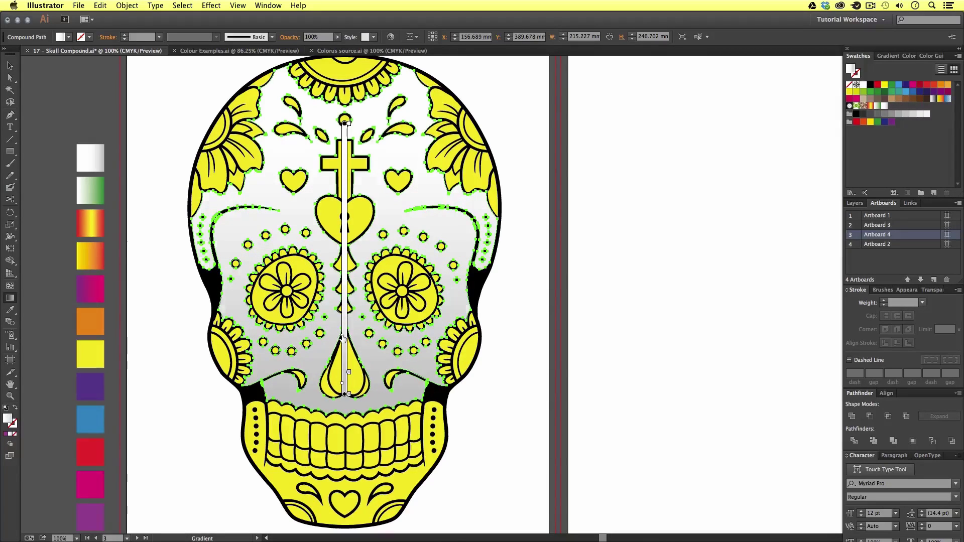
{"action": "key", "text": "v"}
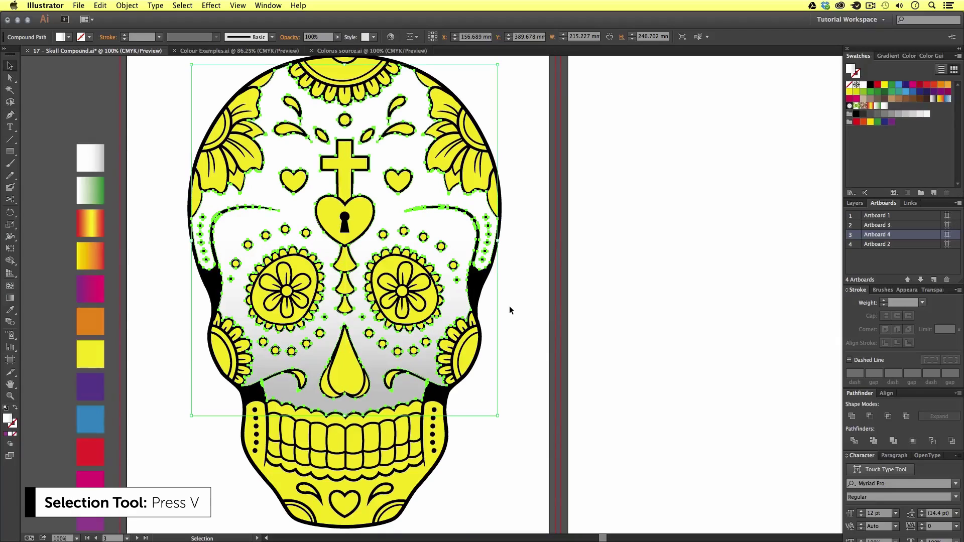
Step: Fill the skull's jaw with the white-to-grey gradient sampled from the source square
{"action": "left_click", "coordinate": [408, 485]}
{"action": "left_click_drag", "start_coordinate": [463, 442], "coordinate": [479, 351]}
{"action": "key", "text": "i"}
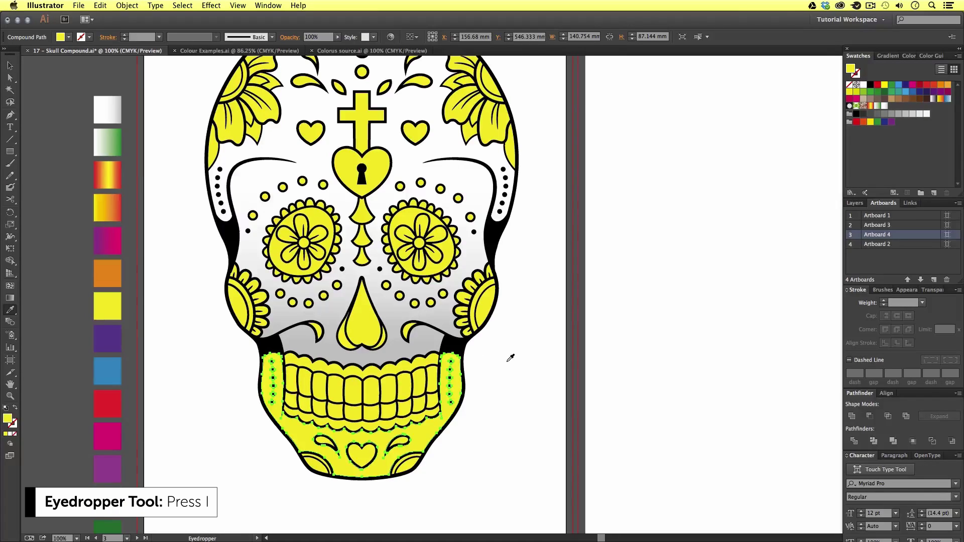
{"action": "left_click", "coordinate": [107, 104]}
{"action": "left_click_drag", "start_coordinate": [481, 218], "coordinate": [474, 237]}
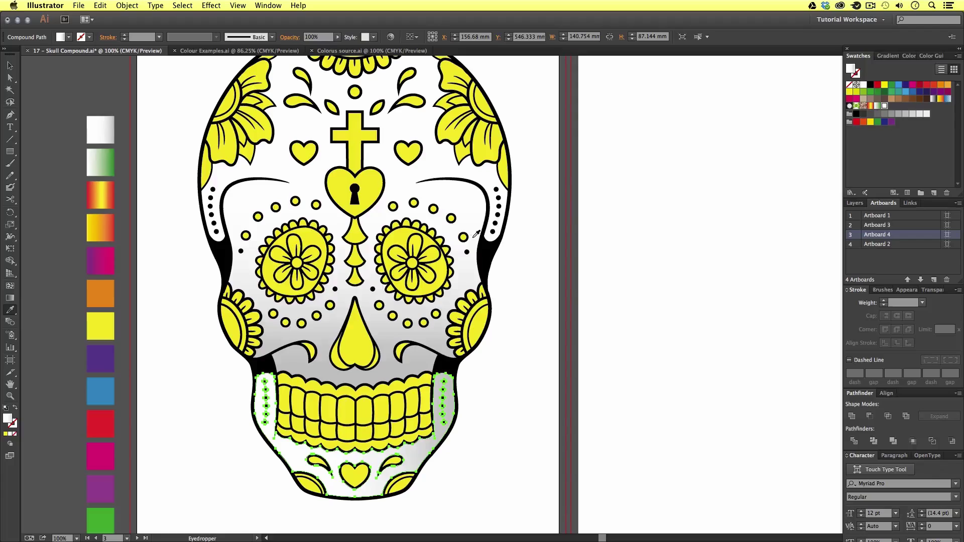
Step: Redirect the jaw's gradient vertically, from white at the chin heart to grey at the upper teeth, and deselect it
{"action": "key", "text": "g"}
{"action": "mouse_move", "coordinate": [355, 399]}
{"action": "left_mouse_down"}
{"action": "mouse_move", "coordinate": [372, 511]}
{"action": "mouse_move", "coordinate": [355, 442]}
{"action": "mouse_move", "coordinate": [355, 382]}
{"action": "left_mouse_up"}
{"action": "left_click_drag", "start_coordinate": [354, 471], "coordinate": [355, 392]}
{"action": "key", "text": "v"}
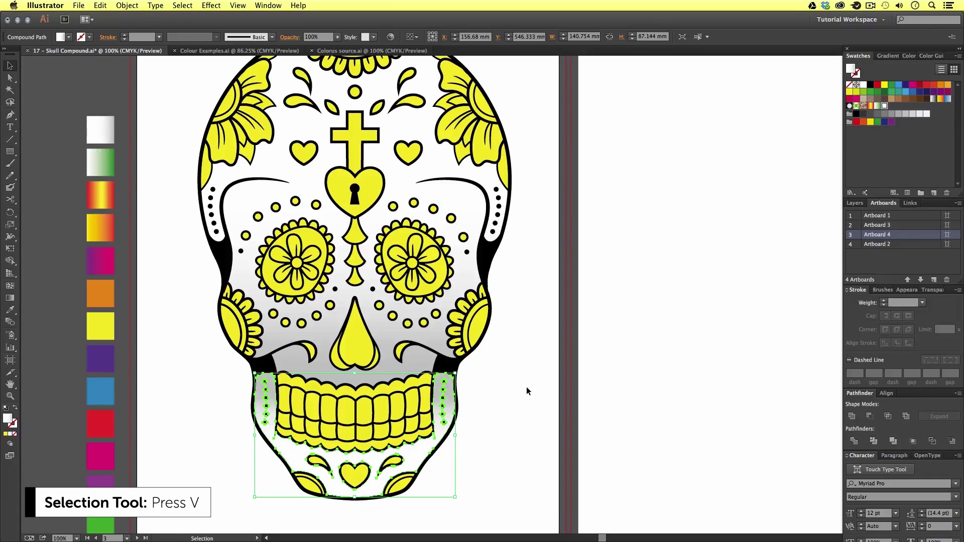
{"action": "left_click", "coordinate": [526, 391]}
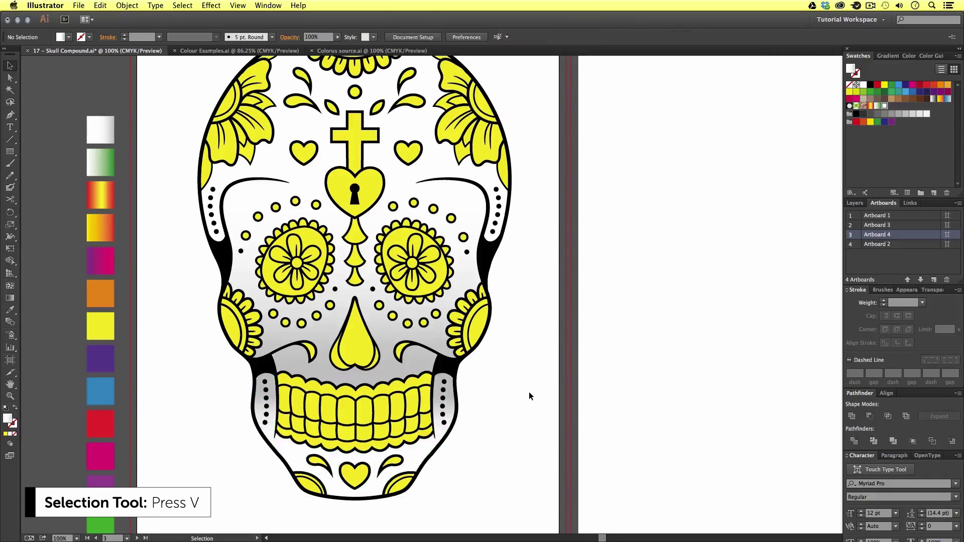
Step: Fill the petals of the flower on the skull's right-hand cheek with the magenta sampled from the source square, and deselect them
{"action": "left_click_drag", "start_coordinate": [516, 330], "coordinate": [518, 358]}
{"action": "key", "text": "z"}
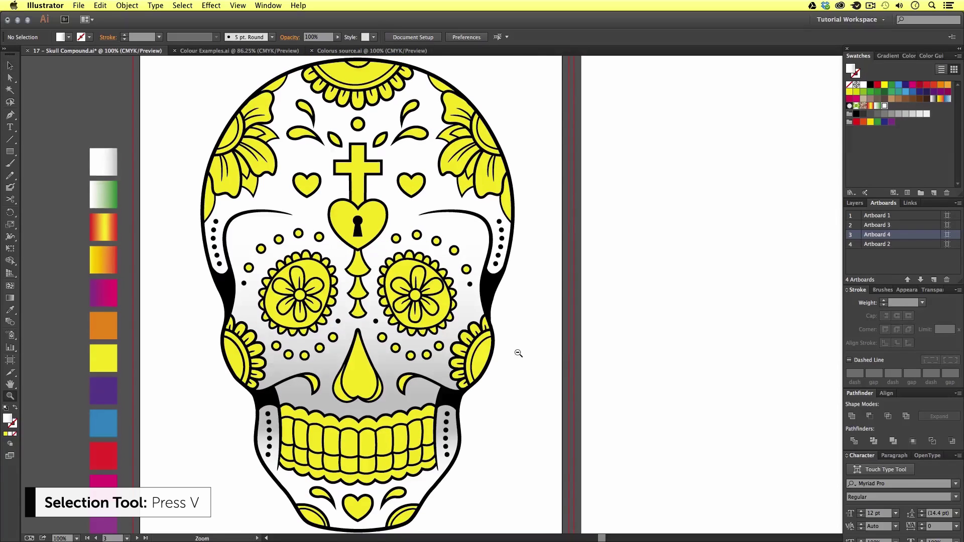
{"action": "left_click", "coordinate": [433, 352], "text": "alt"}
{"action": "left_click_drag", "start_coordinate": [252, 83], "coordinate": [508, 431]}
{"action": "left_click_drag", "start_coordinate": [481, 366], "coordinate": [457, 386]}
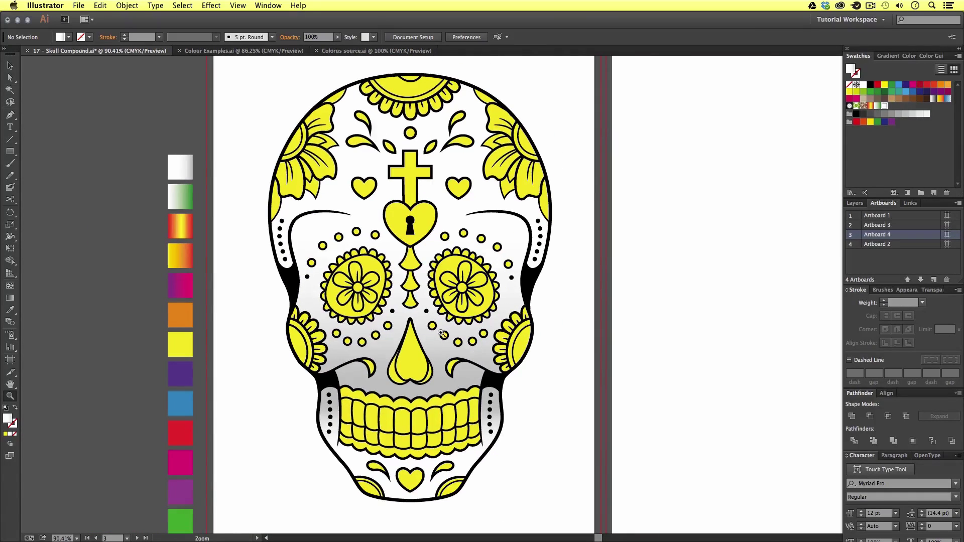
{"action": "left_click_drag", "start_coordinate": [485, 320], "coordinate": [412, 218]}
{"action": "key", "text": "v"}
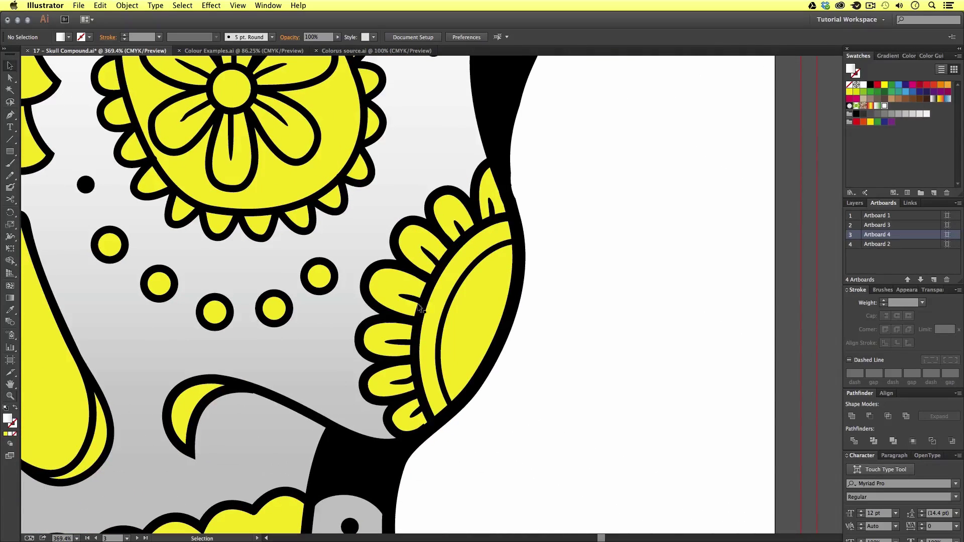
{"action": "left_click", "coordinate": [405, 419]}
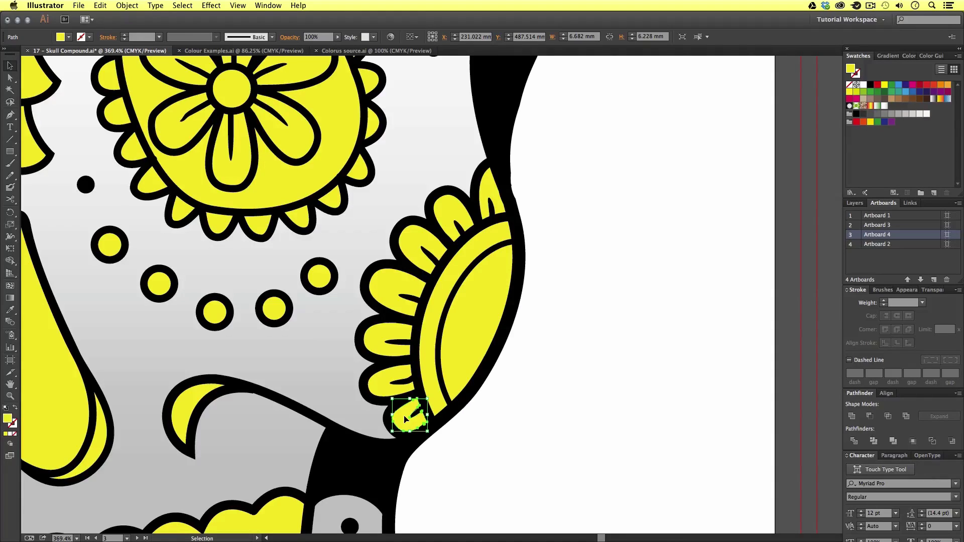
{"action": "left_click", "coordinate": [379, 382], "text": "shift"}
{"action": "left_click", "coordinate": [379, 334], "text": "shift"}
{"action": "left_click", "coordinate": [397, 293], "text": "shift"}
{"action": "left_click", "coordinate": [413, 240], "text": "shift"}
{"action": "left_click", "coordinate": [442, 204], "text": "shift"}
{"action": "left_click", "coordinate": [492, 196], "text": "shift"}
{"action": "key", "text": "i"}
{"action": "left_click", "coordinate": [257, 351], "text": "alt+super"}
{"action": "left_click_drag", "start_coordinate": [251, 349], "coordinate": [381, 349]}
{"action": "left_click_drag", "start_coordinate": [235, 317], "coordinate": [553, 324]}
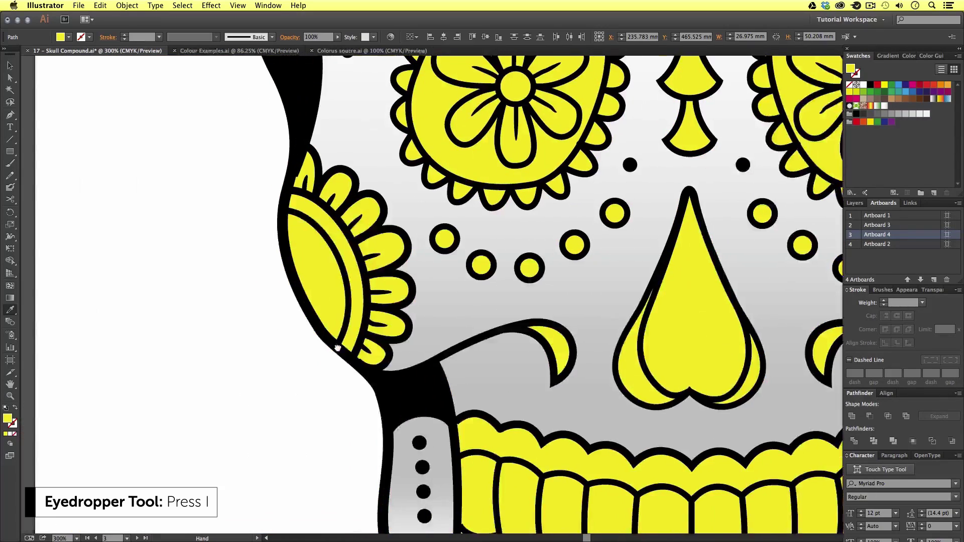
{"action": "left_click_drag", "start_coordinate": [55, 347], "coordinate": [332, 424]}
{"action": "left_click_drag", "start_coordinate": [342, 281], "coordinate": [325, 409]}
{"action": "left_click_drag", "start_coordinate": [344, 361], "coordinate": [344, 335]}
{"action": "scroll", "coordinate": [344, 335], "scroll_direction": "down", "scroll_amount": 10}
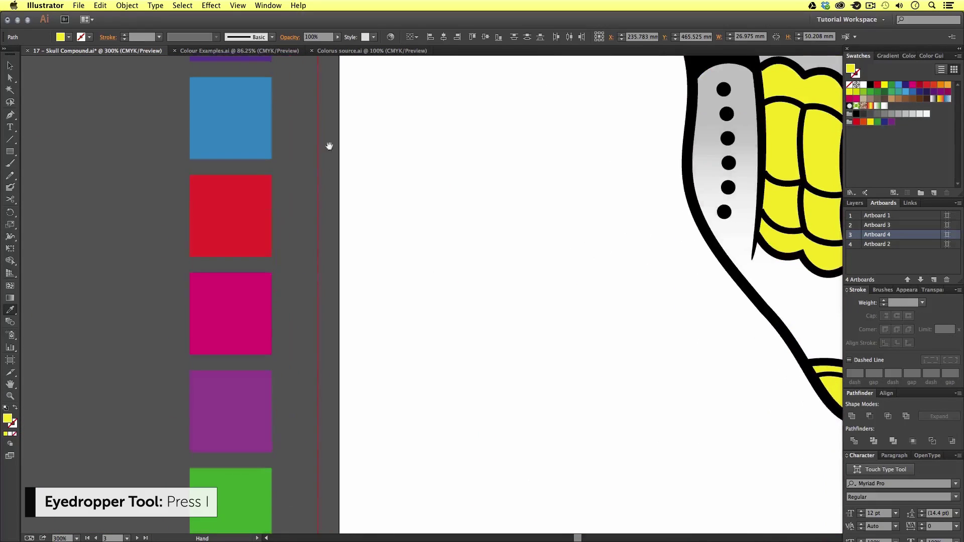
{"action": "left_click", "coordinate": [251, 322]}
{"action": "key", "text": "v"}
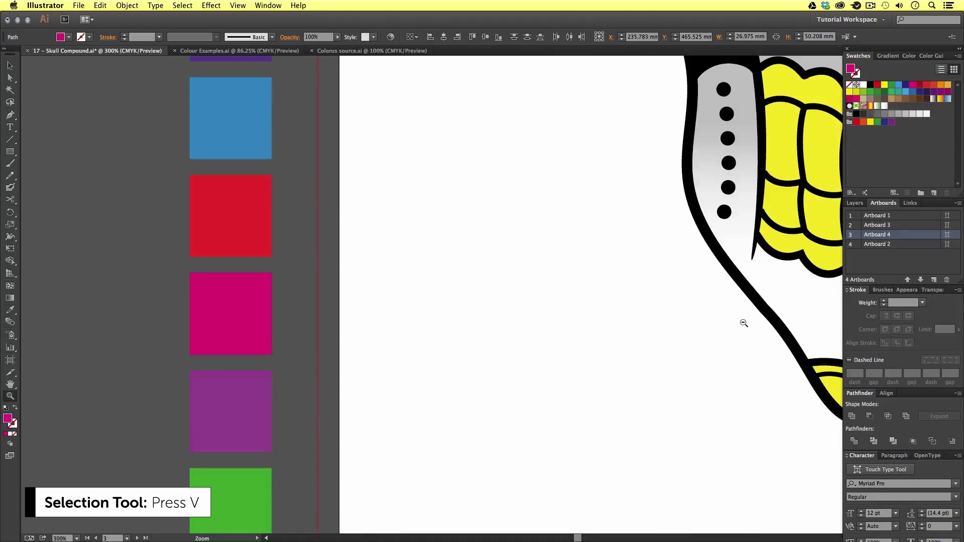
{"action": "left_click", "coordinate": [743, 323], "text": "alt+super"}
{"action": "left_click", "coordinate": [738, 322], "text": "alt+super"}
{"action": "left_click", "coordinate": [732, 320], "text": "alt+super"}
{"action": "left_click_drag", "start_coordinate": [447, 244], "coordinate": [505, 343]}
{"action": "left_click", "coordinate": [515, 321]}
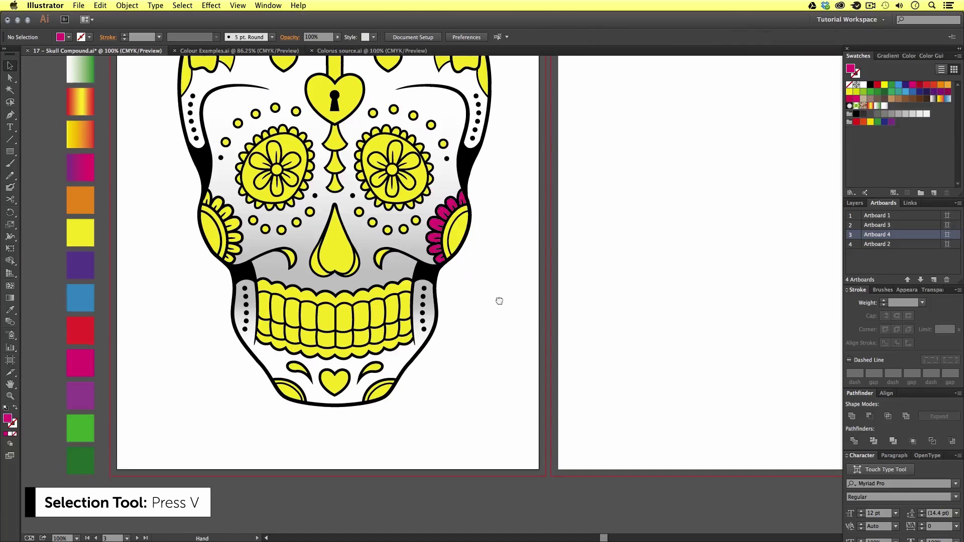
Step: Fill the left-hand cheek flower's petals and the large petals of both upper side flowers with the sampled magenta
{"action": "left_click_drag", "start_coordinate": [496, 298], "coordinate": [498, 356]}
{"action": "left_click", "coordinate": [492, 304], "text": "super"}
{"action": "left_click", "coordinate": [492, 305]}
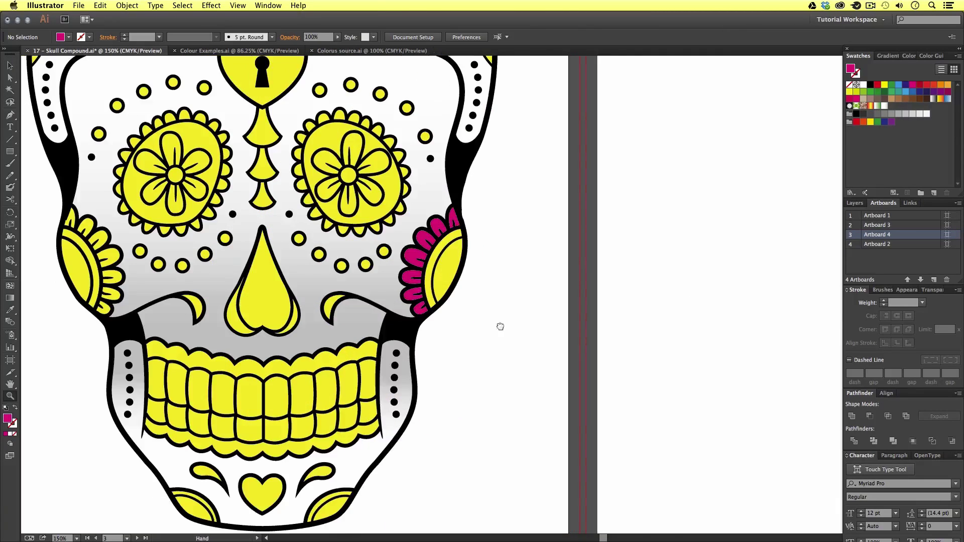
{"action": "key", "text": "v"}
{"action": "left_click", "coordinate": [145, 263]}
{"action": "left_click", "coordinate": [183, 359], "text": "shift"}
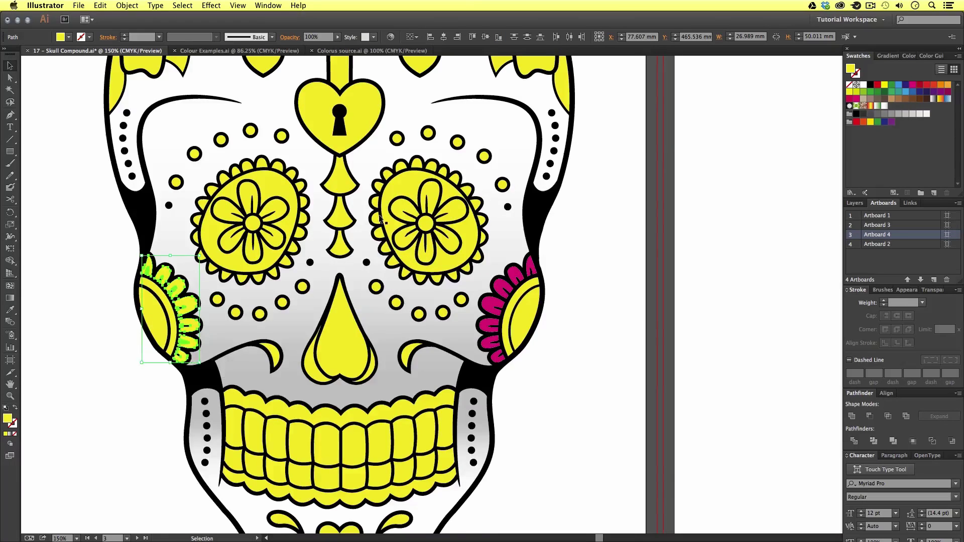
{"action": "left_click_drag", "start_coordinate": [383, 219], "coordinate": [366, 474]}
{"action": "left_click", "coordinate": [184, 198], "text": "shift"}
{"action": "left_click", "coordinate": [185, 269], "text": "shift"}
{"action": "left_click", "coordinate": [131, 309], "text": "shift"}
{"action": "left_click", "coordinate": [465, 201], "text": "shift"}
{"action": "left_click", "coordinate": [458, 277], "text": "shift"}
{"action": "left_click", "coordinate": [516, 310], "text": "shift"}
{"action": "left_click_drag", "start_coordinate": [517, 355], "coordinate": [519, 174]}
{"action": "left_click", "coordinate": [497, 295], "text": "alt"}
{"action": "key", "text": "i"}
{"action": "left_click", "coordinate": [140, 482]}
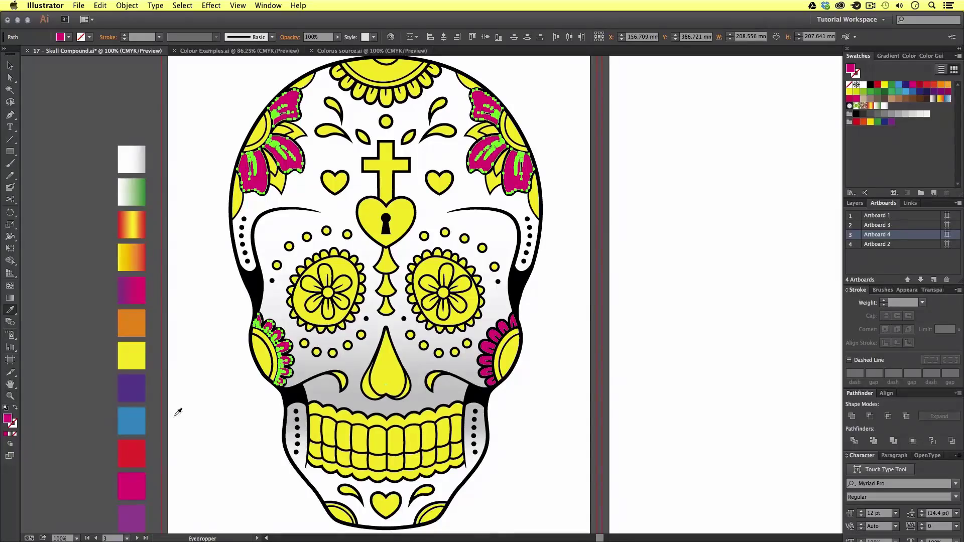
Step: Deselect the magenta petals and save the document
{"action": "key", "text": "v"}
{"action": "left_click", "coordinate": [568, 401]}
{"action": "key", "text": "super+s"}
Step: Colour the remaining details: black eye sockets and nose, blue eye petals and cross, purple hearts, white teeth and red-to-yellow gradient gums
{"action": "left_click", "coordinate": [395, 158], "text": "super"}
{"action": "left_click", "coordinate": [344, 168]}
{"action": "left_click", "coordinate": [358, 186], "text": "shift"}
{"action": "left_click", "coordinate": [378, 200], "text": "shift"}
{"action": "scroll", "coordinate": [422, 213], "scroll_direction": "down", "scroll_amount": 15}
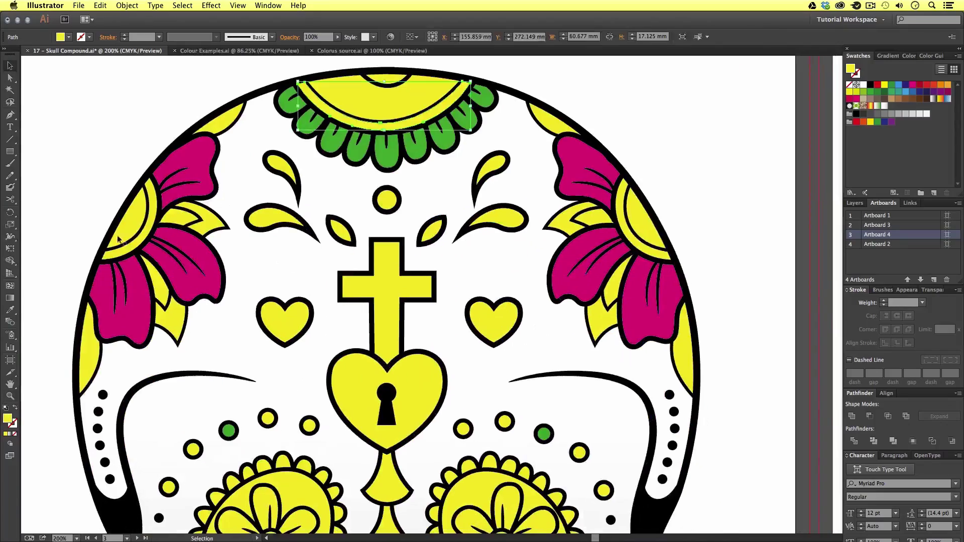
{"action": "left_click", "coordinate": [390, 503]}
{"action": "scroll", "coordinate": [375, 254], "scroll_direction": "down", "scroll_amount": 10}
{"action": "scroll", "coordinate": [217, 82], "scroll_direction": "down", "scroll_amount": 10}
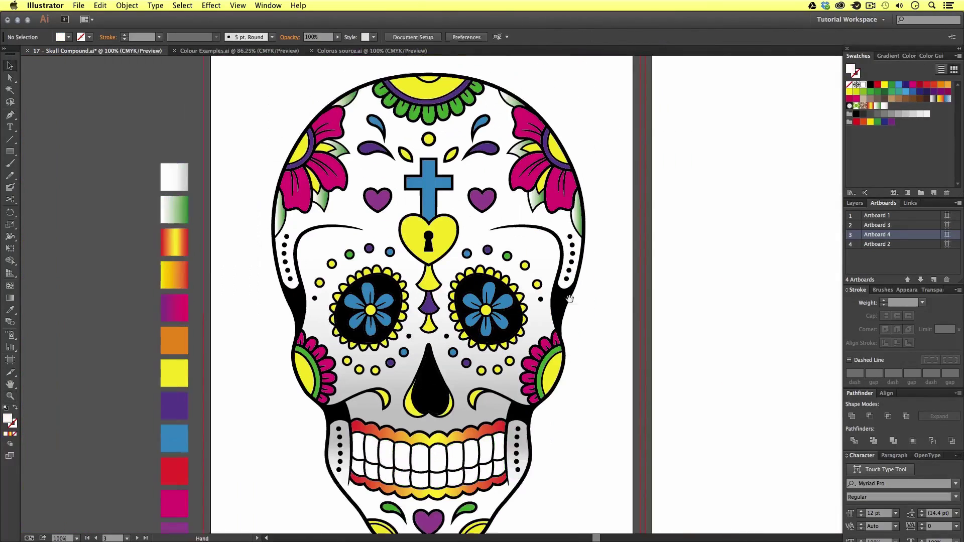
{"action": "left_click_drag", "start_coordinate": [570, 299], "coordinate": [555, 285]}
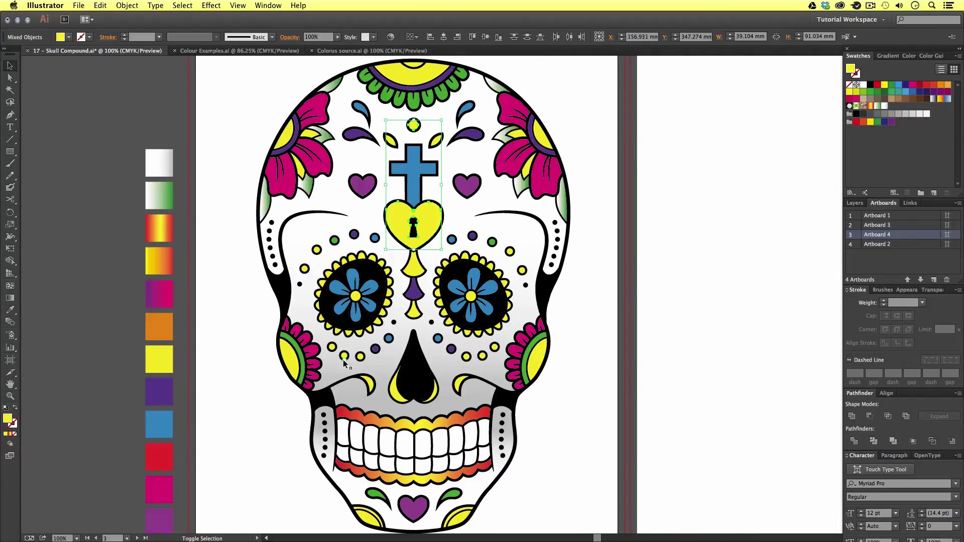
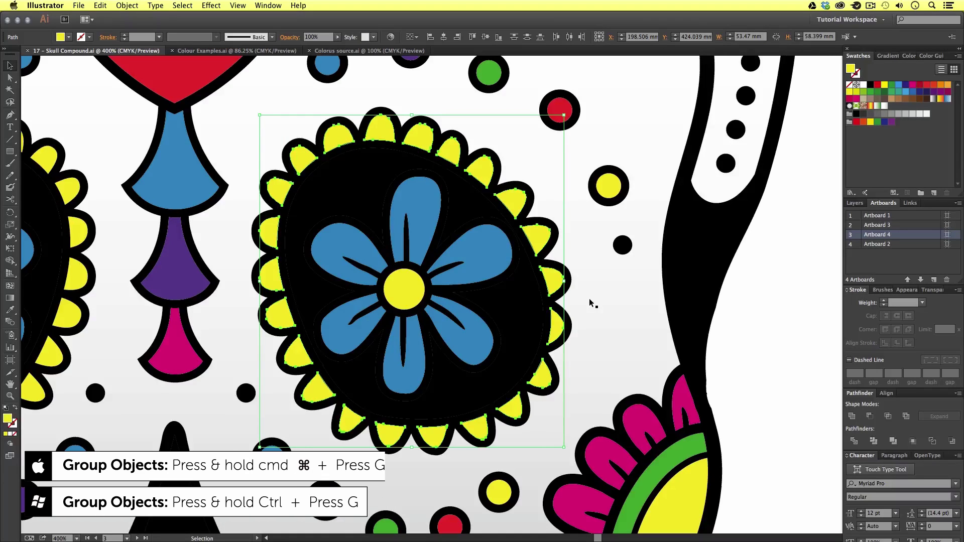
Step: Group the selected yellow petals around the right-hand eye and deselect them
{"action": "key", "text": "super+g"}
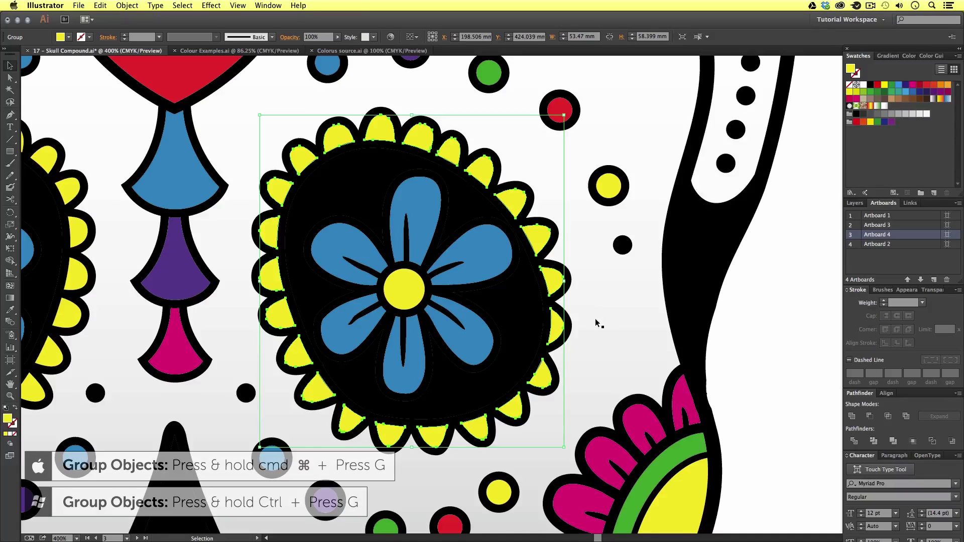
{"action": "left_click", "coordinate": [555, 283]}
{"action": "left_click", "coordinate": [555, 283]}
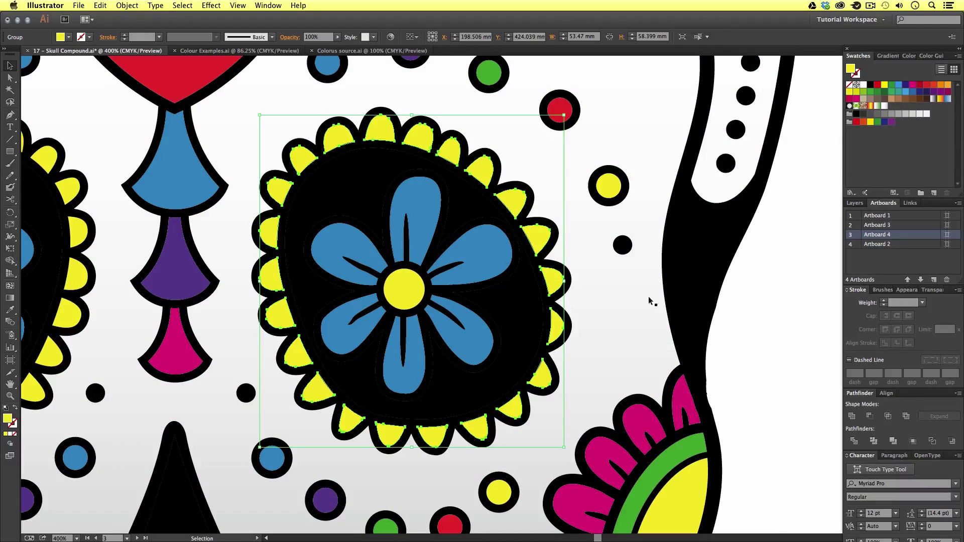
{"action": "left_click", "coordinate": [603, 297]}
Step: Fill the grouped petals of the right-hand eye with the yellow-to-red gradient sampled from its source square
{"action": "left_click", "coordinate": [556, 280]}
{"action": "key", "text": "i"}
{"action": "left_click_drag", "start_coordinate": [317, 293], "coordinate": [784, 289]}
{"action": "left_click_drag", "start_coordinate": [326, 296], "coordinate": [797, 327]}
{"action": "scroll", "coordinate": [427, 313], "scroll_direction": "up", "scroll_amount": 5}
{"action": "left_click", "coordinate": [201, 351]}
{"action": "scroll", "coordinate": [295, 353], "scroll_direction": "right", "scroll_amount": 10}
{"action": "scroll", "coordinate": [177, 349], "scroll_direction": "right", "scroll_amount": 10}
{"action": "scroll", "coordinate": [411, 338], "scroll_direction": "down", "scroll_amount": 5}
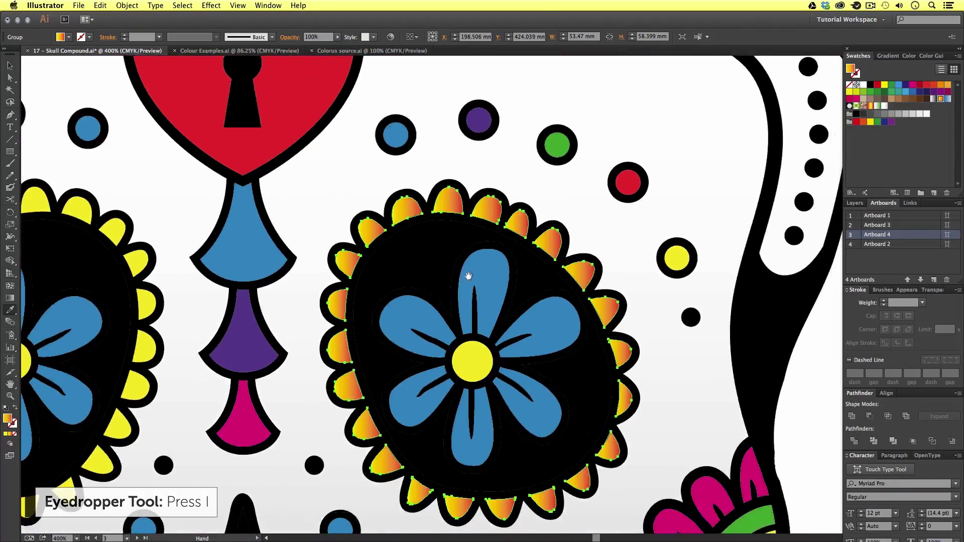
Step: Redirect the right-hand eye petals' gradient vertically across the whole group, yellow at the top and red at the bottom
{"action": "key", "text": "v"}
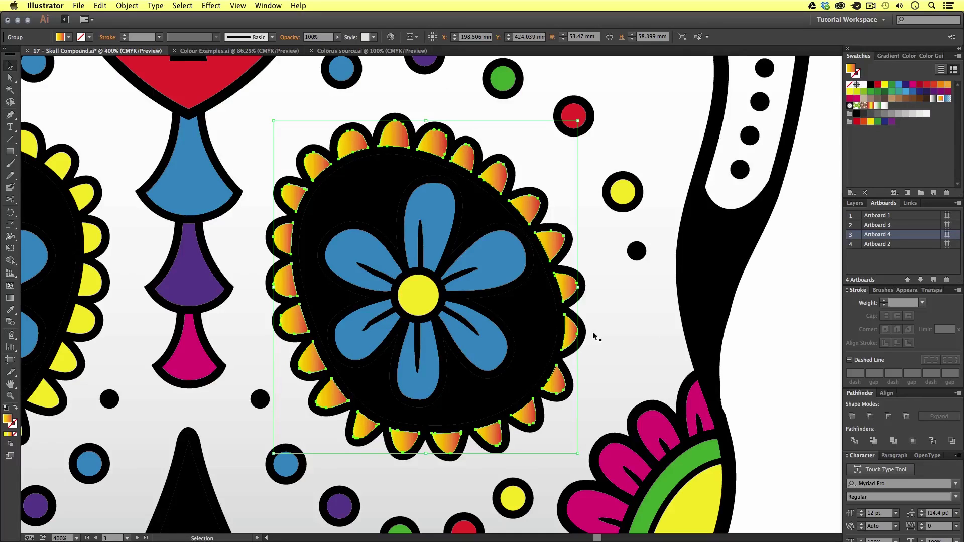
{"action": "key", "text": "g"}
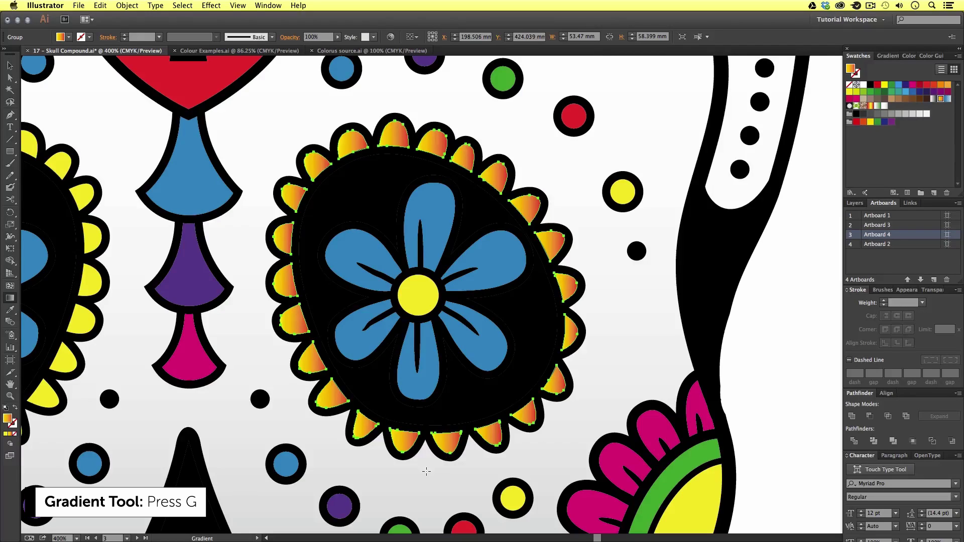
{"action": "left_click_drag", "start_coordinate": [407, 103], "coordinate": [406, 462]}
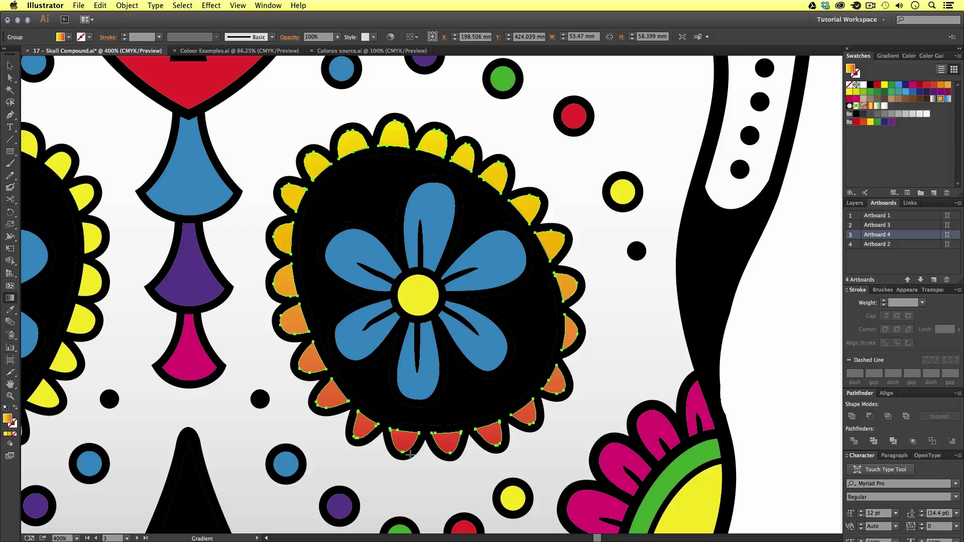
{"action": "key", "text": "v"}
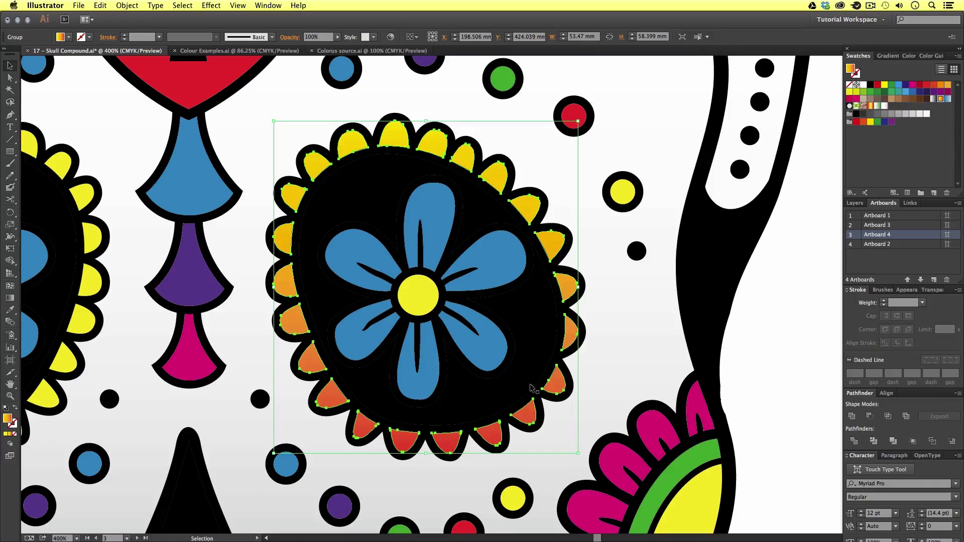
Step: Select all the yellow petals around the left-hand eye and group them
{"action": "left_click", "coordinate": [291, 395]}
{"action": "left_click", "coordinate": [346, 144]}
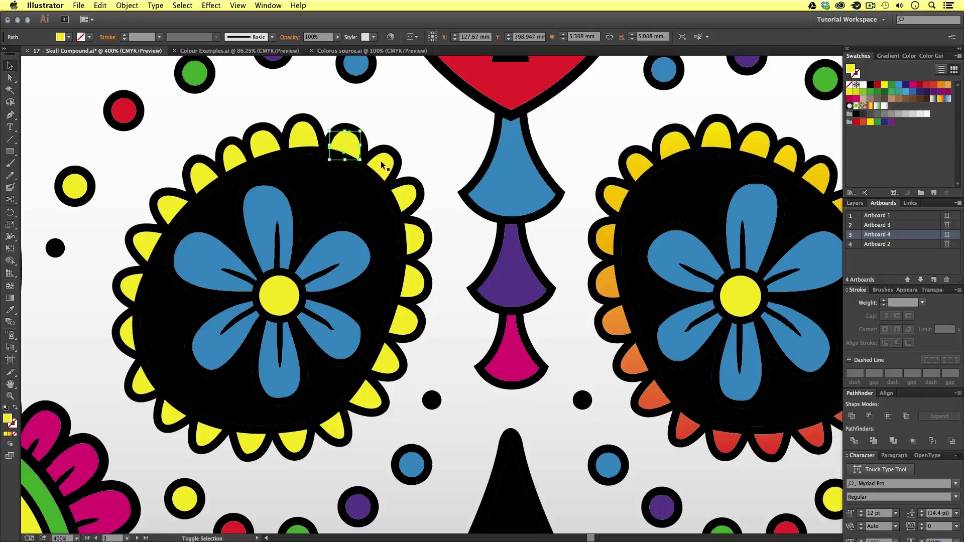
{"action": "left_click", "coordinate": [383, 166], "text": "shift"}
{"action": "left_click", "coordinate": [405, 197], "text": "shift"}
{"action": "left_click", "coordinate": [414, 237], "text": "shift"}
{"action": "left_click", "coordinate": [413, 281], "text": "shift"}
{"action": "left_click", "coordinate": [407, 321], "text": "shift"}
{"action": "left_click", "coordinate": [388, 358], "text": "shift"}
{"action": "left_click", "coordinate": [370, 397], "text": "shift"}
{"action": "left_click", "coordinate": [333, 426], "text": "shift"}
{"action": "left_click", "coordinate": [298, 441], "text": "shift"}
{"action": "left_click", "coordinate": [254, 441], "text": "shift"}
{"action": "left_click", "coordinate": [210, 431], "text": "shift"}
{"action": "left_click", "coordinate": [173, 416], "text": "shift"}
{"action": "left_click", "coordinate": [146, 389], "text": "shift"}
{"action": "left_click", "coordinate": [129, 334], "text": "shift"}
{"action": "left_click", "coordinate": [130, 289], "text": "shift"}
{"action": "left_click", "coordinate": [146, 236], "text": "shift"}
{"action": "left_click", "coordinate": [171, 206], "text": "shift"}
{"action": "left_click", "coordinate": [201, 173], "text": "shift"}
{"action": "left_click", "coordinate": [231, 156], "text": "shift"}
{"action": "left_click", "coordinate": [264, 142], "text": "shift"}
{"action": "left_click", "coordinate": [302, 130], "text": "shift"}
{"action": "key", "text": "super+g"}
Step: Fill the left-hand eye's petal group with the yellow-to-red gradient sampled from its source square
{"action": "left_click_drag", "start_coordinate": [126, 346], "coordinate": [438, 348]}
{"action": "left_click_drag", "start_coordinate": [271, 357], "coordinate": [442, 363]}
{"action": "left_click_drag", "start_coordinate": [116, 362], "coordinate": [405, 373]}
{"action": "key", "text": "i"}
{"action": "left_click", "coordinate": [269, 165]}
{"action": "left_click_drag", "start_coordinate": [578, 180], "coordinate": [321, 178]}
{"action": "left_click_drag", "start_coordinate": [754, 177], "coordinate": [349, 175]}
{"action": "left_click_drag", "start_coordinate": [479, 255], "coordinate": [394, 232]}
Step: Run the left-hand eye petals' gradient vertically from yellow at the top to red at the bottom
{"action": "key", "text": "g"}
{"action": "left_click_drag", "start_coordinate": [296, 95], "coordinate": [294, 471]}
{"action": "left_click_drag", "start_coordinate": [553, 329], "coordinate": [451, 332]}
{"action": "scroll", "coordinate": [452, 332], "scroll_direction": "right", "scroll_amount": 2}
{"action": "key", "text": "v"}
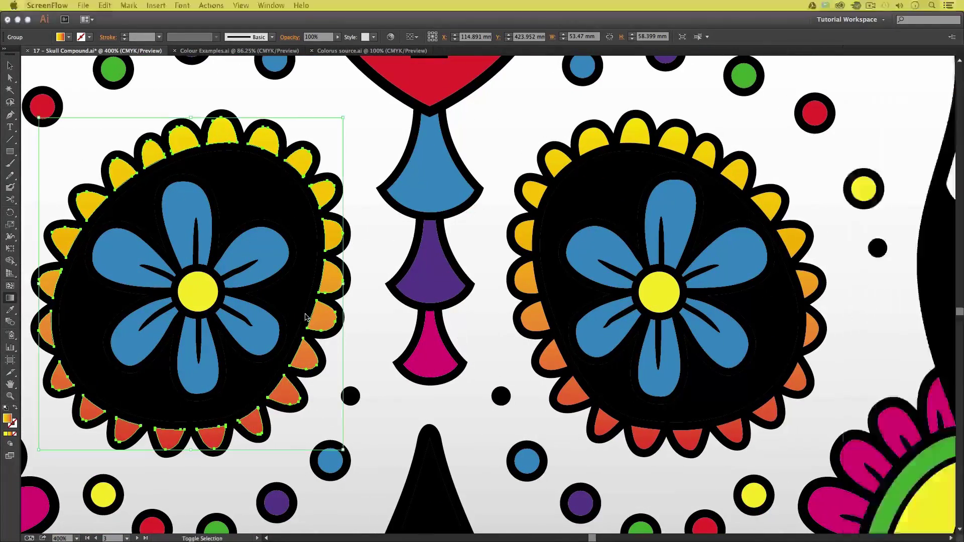
Step: Select both eyes' petal groups together and apply one shared vertical gradient from yellow at the top to red at the bottom
{"action": "scroll", "coordinate": [422, 321], "scroll_direction": "right", "scroll_amount": 2}
{"action": "scroll", "coordinate": [422, 321], "scroll_direction": "up", "scroll_amount": 1}
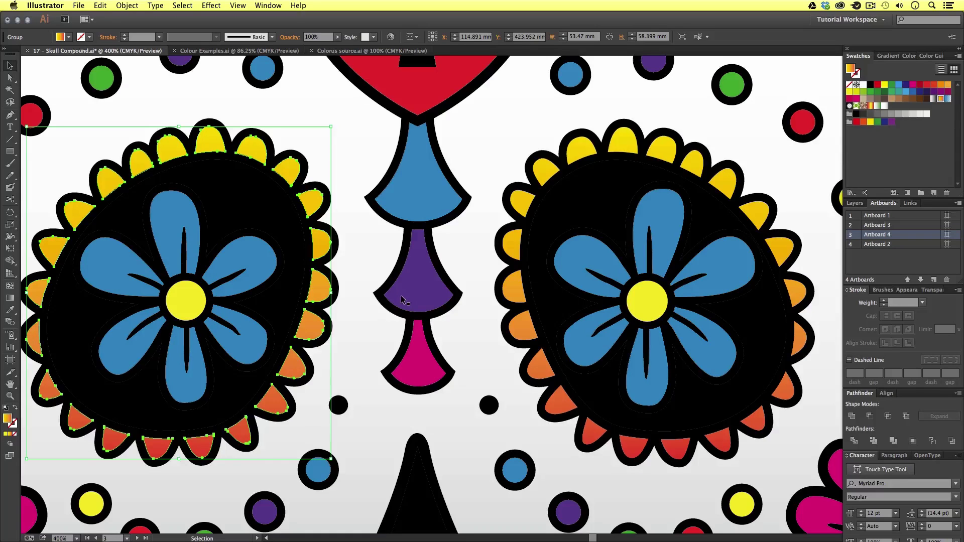
{"action": "left_click", "coordinate": [509, 290], "text": "shift"}
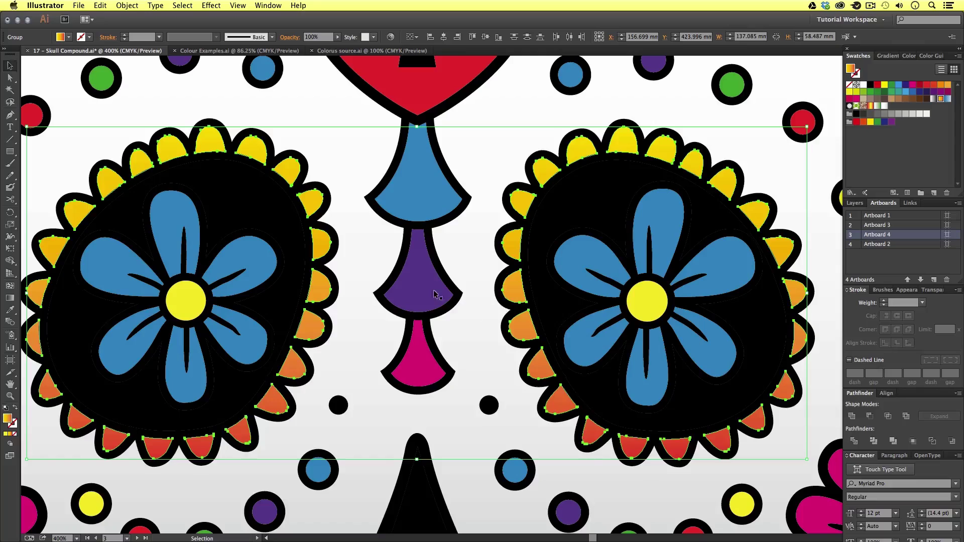
{"action": "key", "text": "g"}
{"action": "left_click_drag", "start_coordinate": [417, 88], "coordinate": [418, 477]}
{"action": "key", "text": "v"}
{"action": "left_click", "coordinate": [447, 402]}
Step: Deselect the artwork and draw a background rectangle about 276 by 401 mm over the coloured skull, just inside the artboard edges
{"action": "key", "text": "z"}
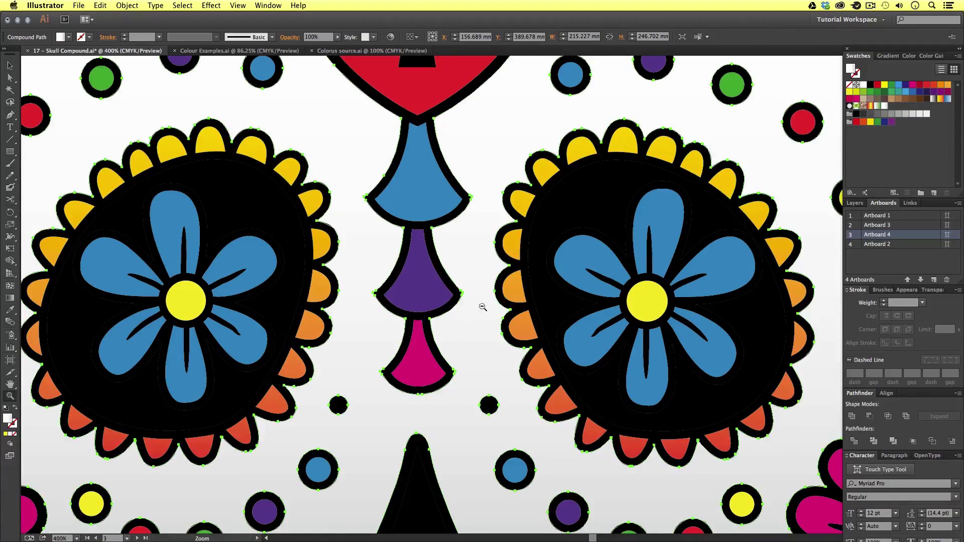
{"action": "left_click", "coordinate": [482, 308], "text": "alt"}
{"action": "left_click", "coordinate": [480, 317], "text": "alt"}
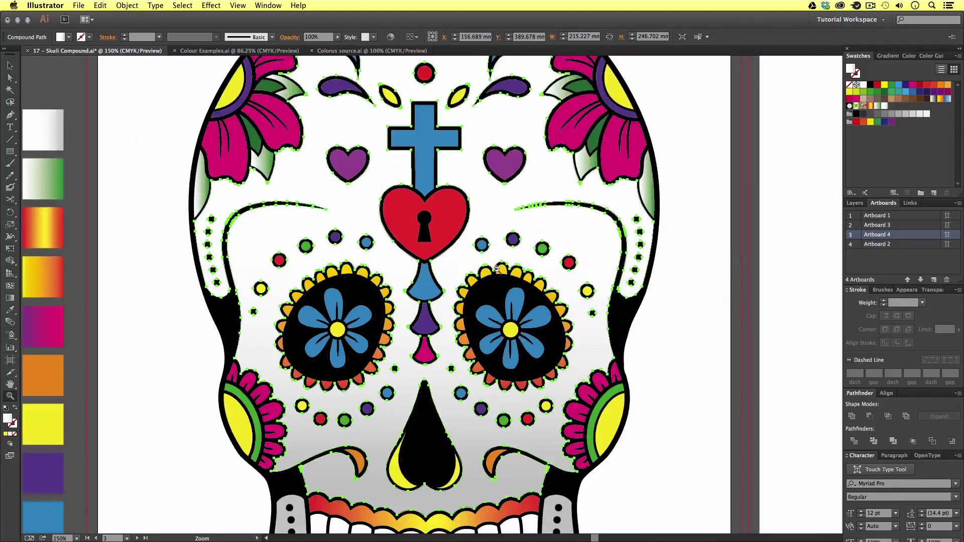
{"action": "left_click", "coordinate": [477, 324], "text": "alt"}
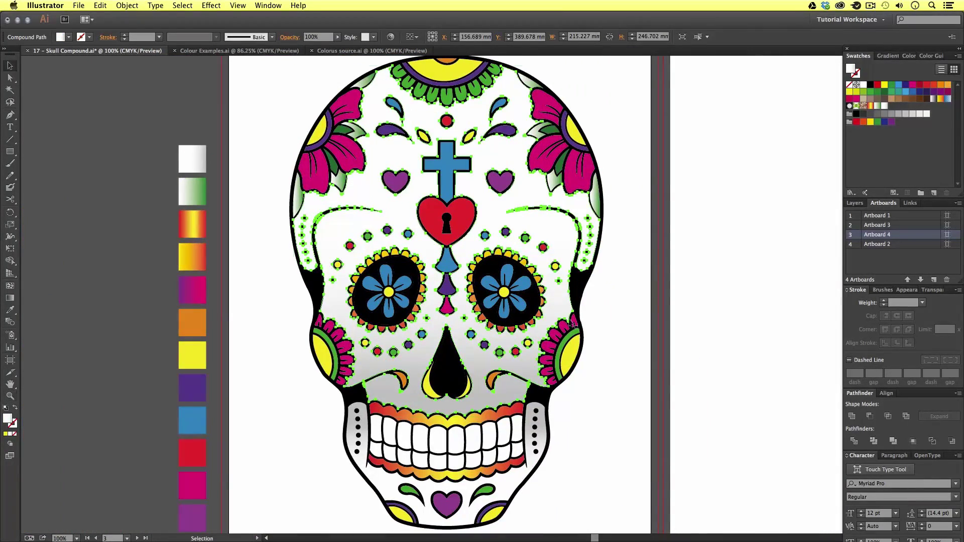
{"action": "key", "text": "v"}
{"action": "left_click", "coordinate": [654, 322]}
{"action": "left_click_drag", "start_coordinate": [672, 334], "coordinate": [657, 334]}
{"action": "key", "text": "z"}
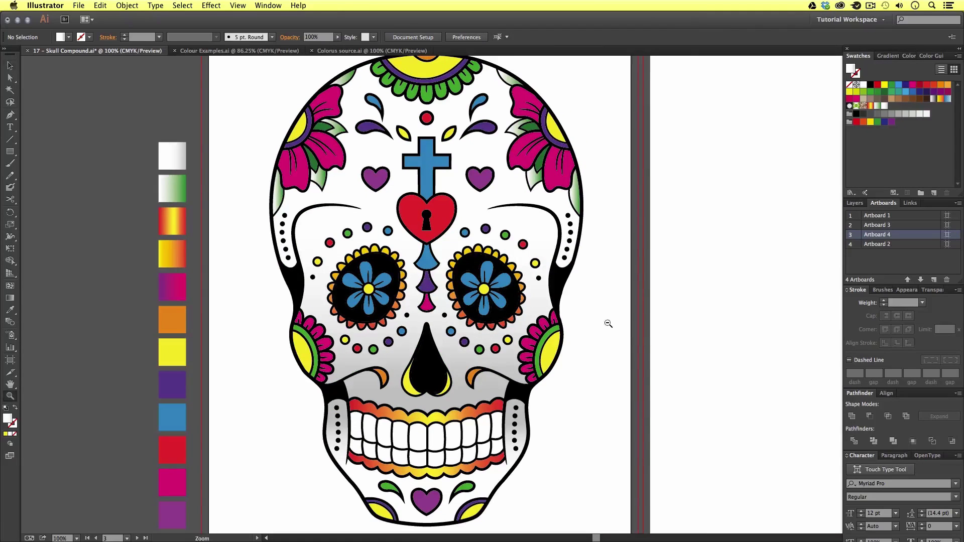
{"action": "left_click", "coordinate": [609, 323], "text": "alt"}
{"action": "left_click_drag", "start_coordinate": [455, 252], "coordinate": [483, 268]}
{"action": "key", "text": "v"}
{"action": "left_click", "coordinate": [10, 151]}
{"action": "left_click_drag", "start_coordinate": [261, 100], "coordinate": [523, 481]}
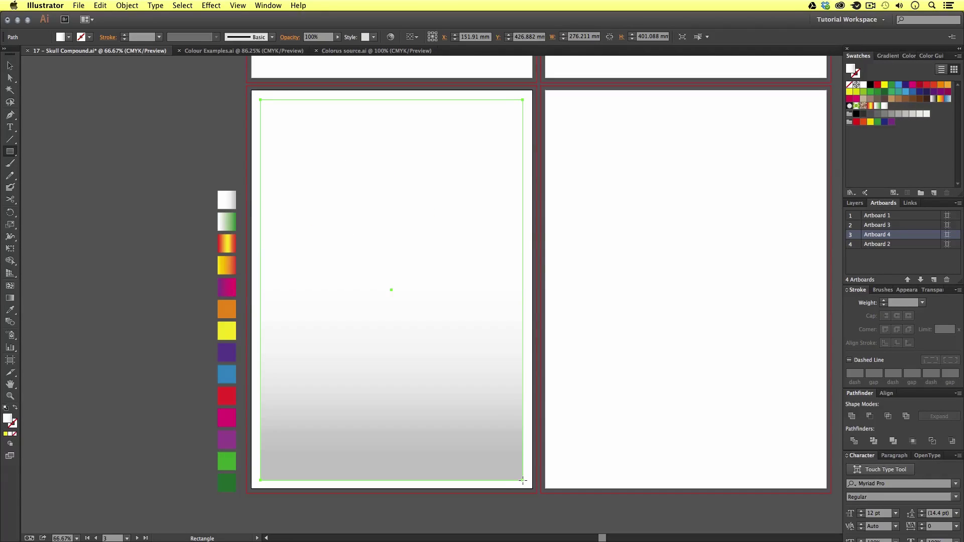
Step: Fill the background rectangle with the yellow sampled from the source square and send it behind the skull
{"action": "key", "text": "i"}
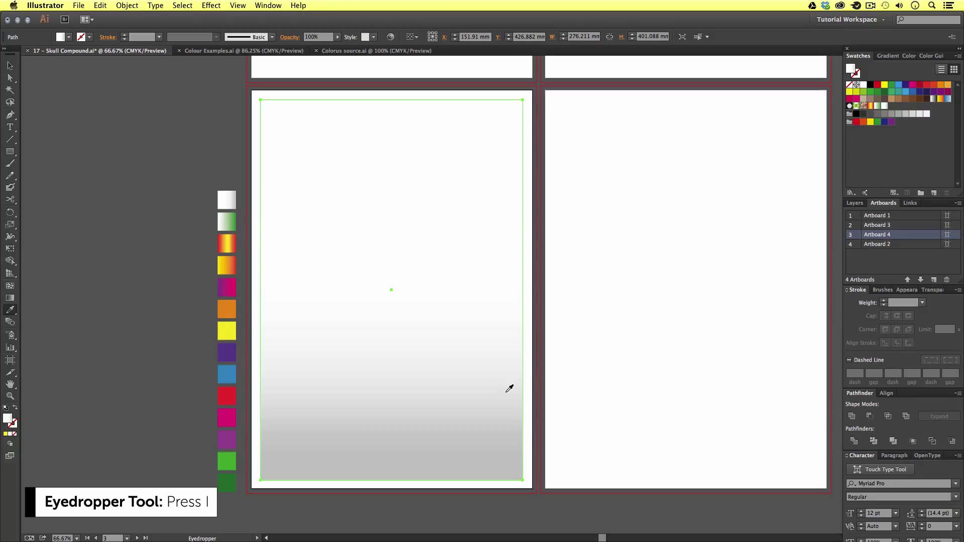
{"action": "left_click", "coordinate": [232, 330]}
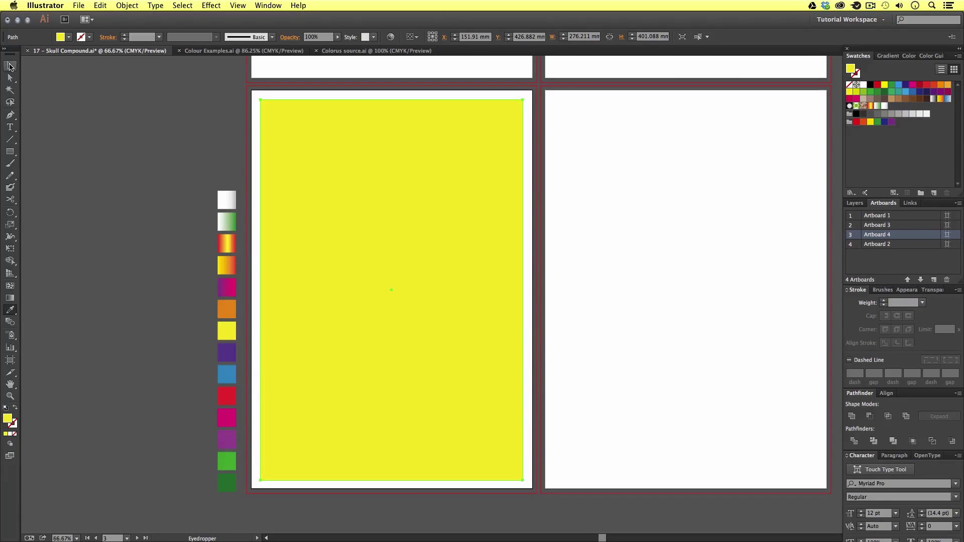
{"action": "left_click", "coordinate": [10, 67]}
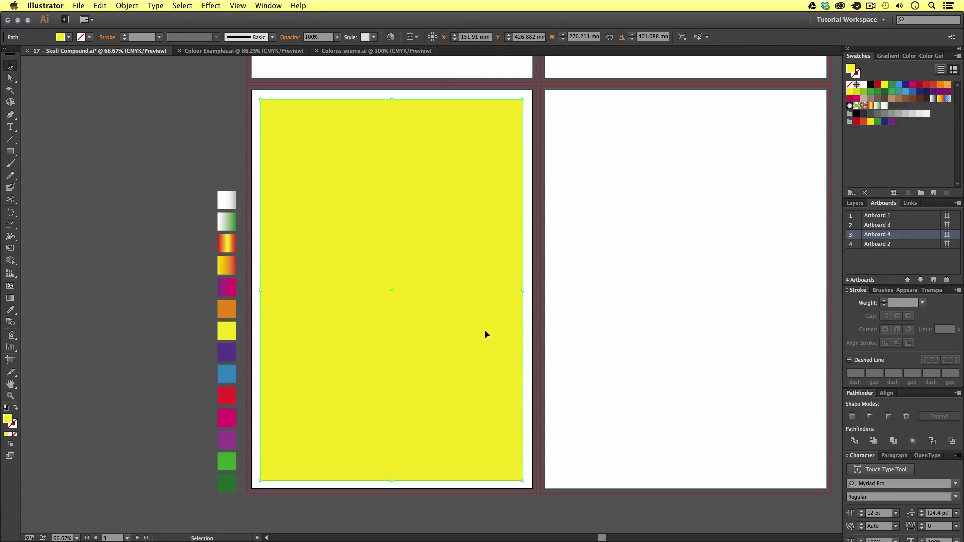
{"action": "right_click", "coordinate": [427, 304]}
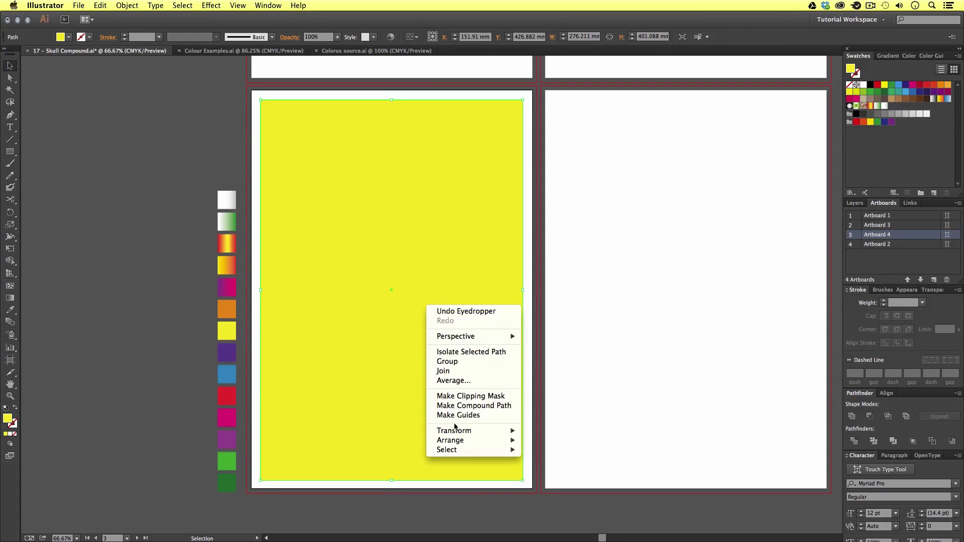
{"action": "mouse_move", "coordinate": [467, 441]}
{"action": "left_click", "coordinate": [561, 470]}
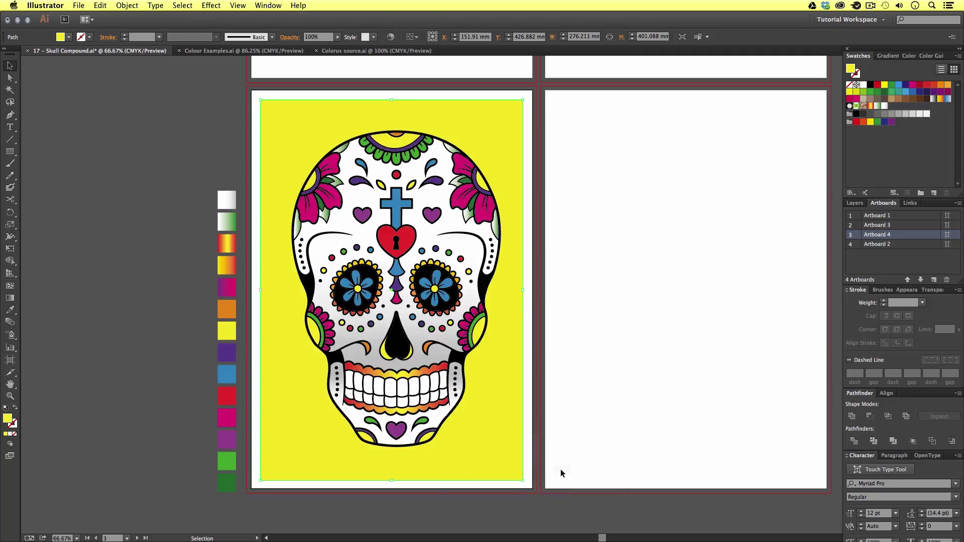
{"action": "left_click", "coordinate": [565, 359]}
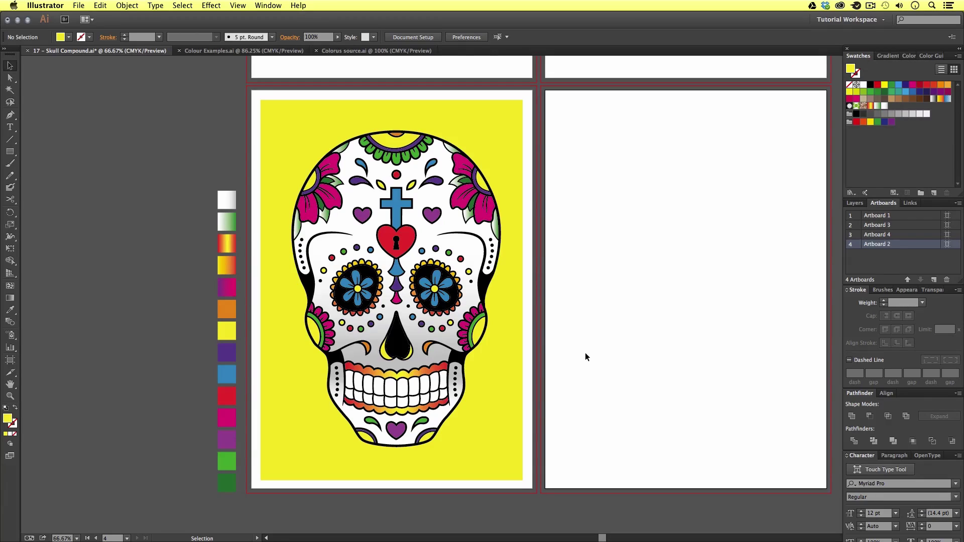
Step: Select the whole coloured skull without the yellow background rectangle and group its parts
{"action": "left_click_drag", "start_coordinate": [558, 132], "coordinate": [281, 459]}
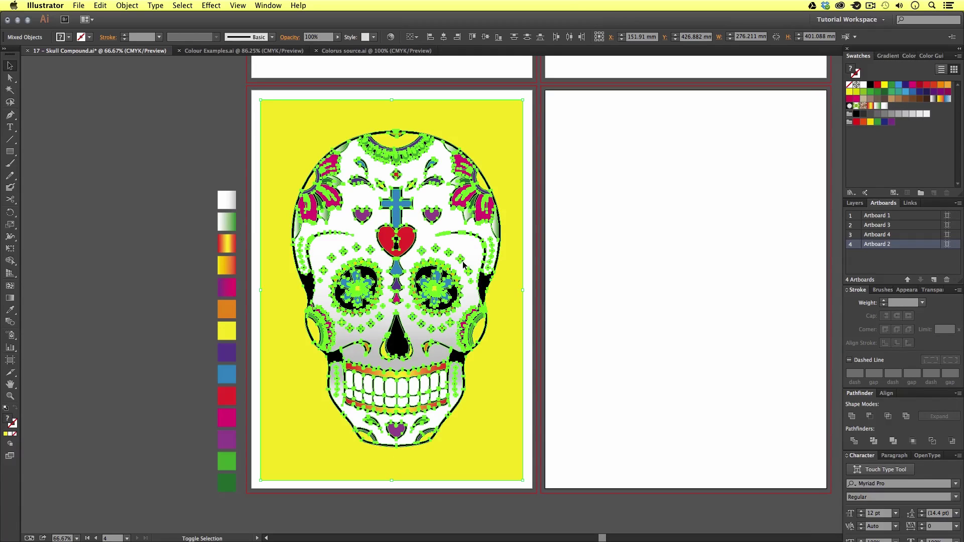
{"action": "left_click", "coordinate": [504, 377], "text": "shift"}
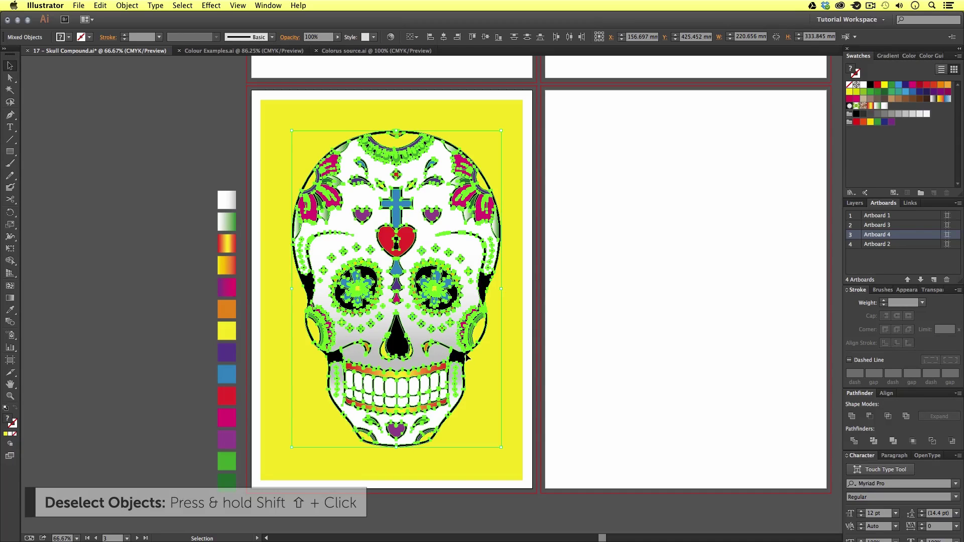
{"action": "key", "text": "super+g"}
{"action": "key", "text": "super+g"}
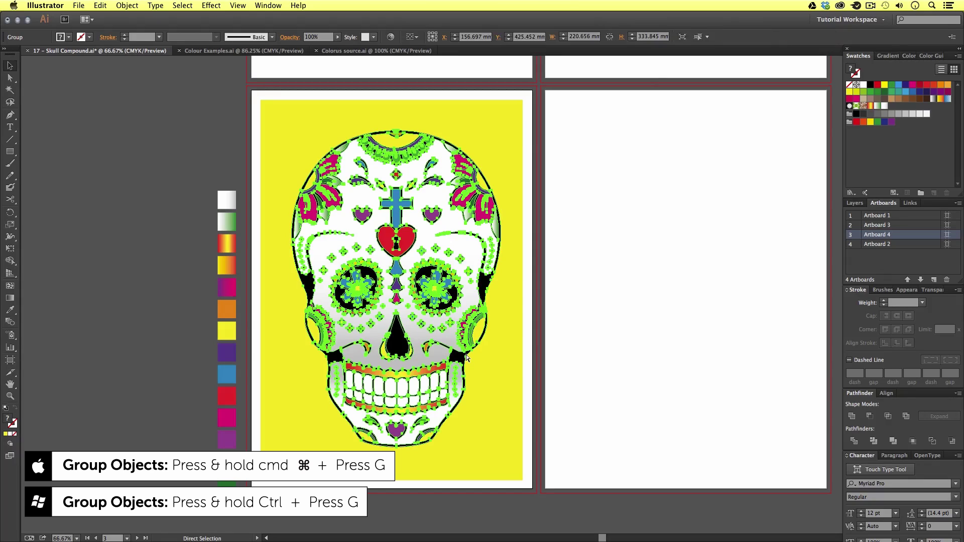
{"action": "left_click", "coordinate": [590, 259]}
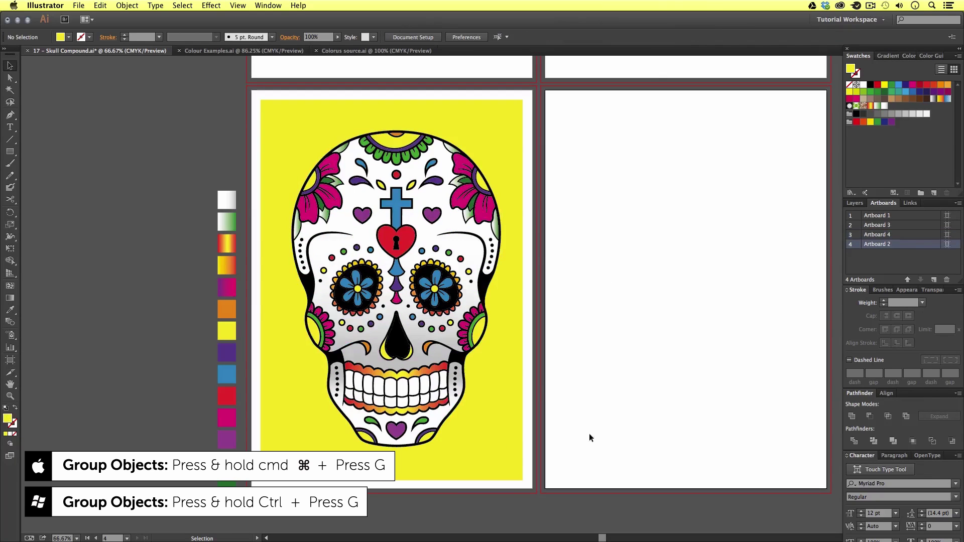
{"action": "left_click", "coordinate": [486, 331]}
{"action": "left_click", "coordinate": [647, 296]}
{"action": "left_click", "coordinate": [433, 388]}
{"action": "left_click", "coordinate": [601, 294]}
{"action": "left_click", "coordinate": [395, 216]}
{"action": "left_click", "coordinate": [570, 275]}
Step: Scale the grouped skull down about its centre so more yellow background surrounds it, and deselect it
{"action": "left_click", "coordinate": [408, 233]}
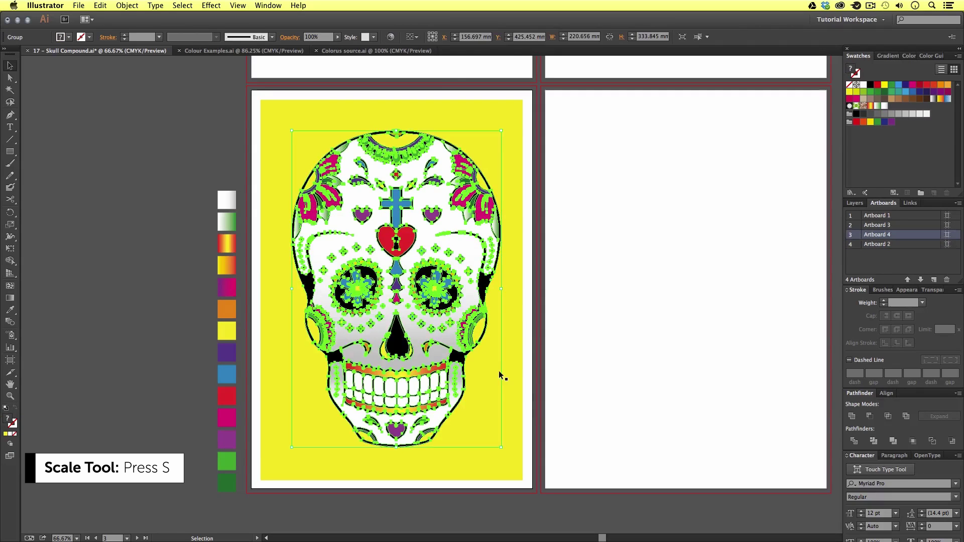
{"action": "key", "text": "s"}
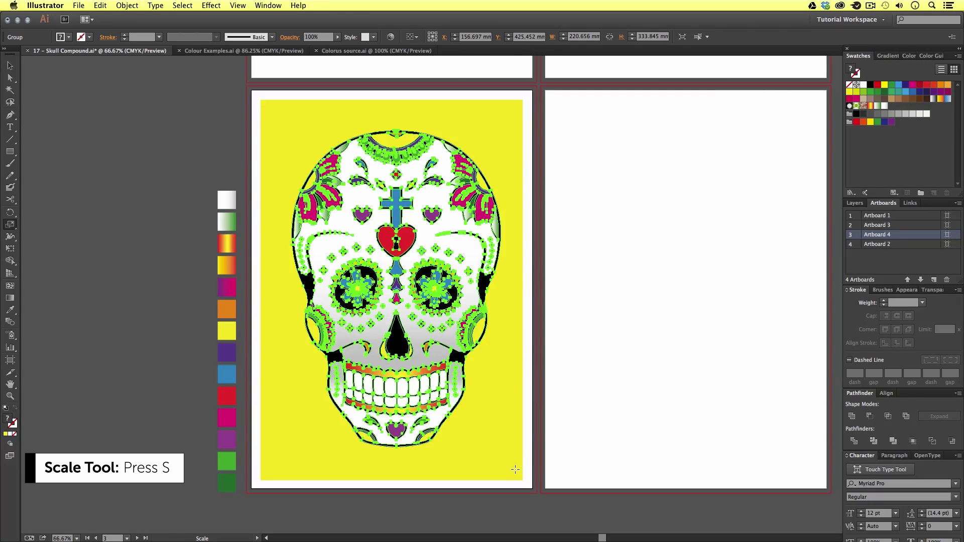
{"action": "left_click_drag", "start_coordinate": [517, 471], "coordinate": [498, 449]}
{"action": "key", "text": "v"}
{"action": "left_click", "coordinate": [636, 337]}
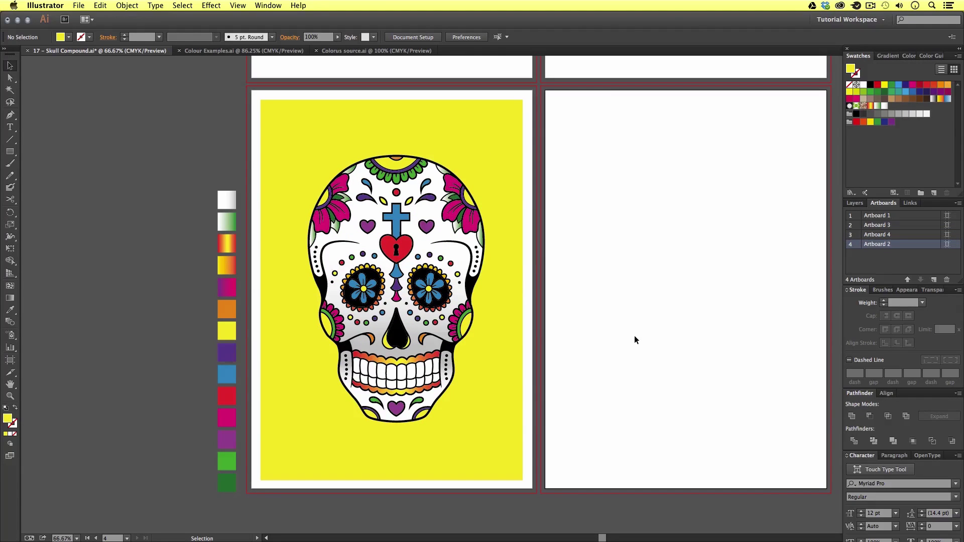
Step: Copy the outer outline of the traced line-art skull on the first artboard
{"action": "key", "text": "z"}
{"action": "left_click", "coordinate": [467, 290]}
{"action": "key", "text": "v"}
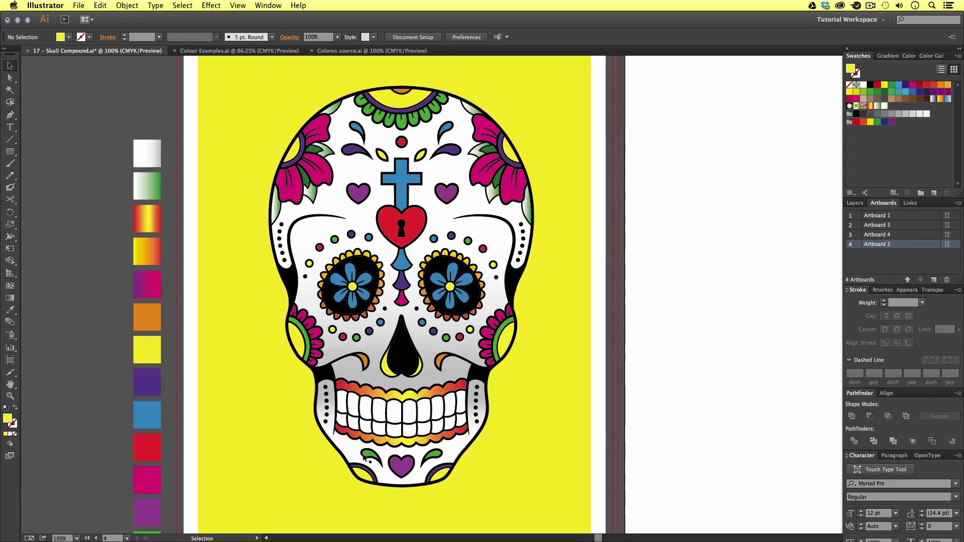
{"action": "key", "text": "z"}
{"action": "left_click", "coordinate": [463, 270], "text": "alt"}
{"action": "left_click_drag", "start_coordinate": [476, 196], "coordinate": [476, 409]}
{"action": "left_click_drag", "start_coordinate": [468, 158], "coordinate": [448, 324]}
{"action": "scroll", "coordinate": [448, 324], "scroll_direction": "up", "scroll_amount": 3}
{"action": "key", "text": "v"}
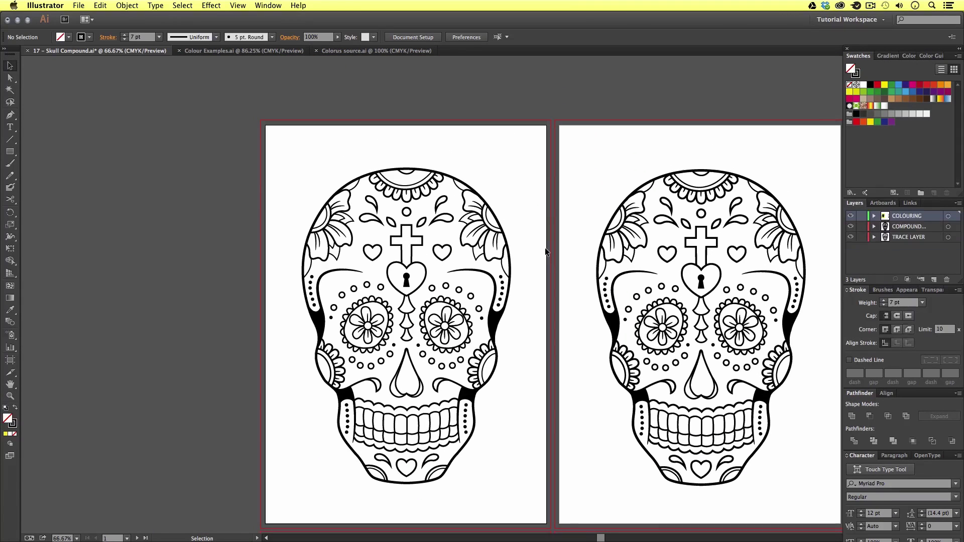
{"action": "left_click", "coordinate": [448, 176]}
{"action": "key", "text": "a"}
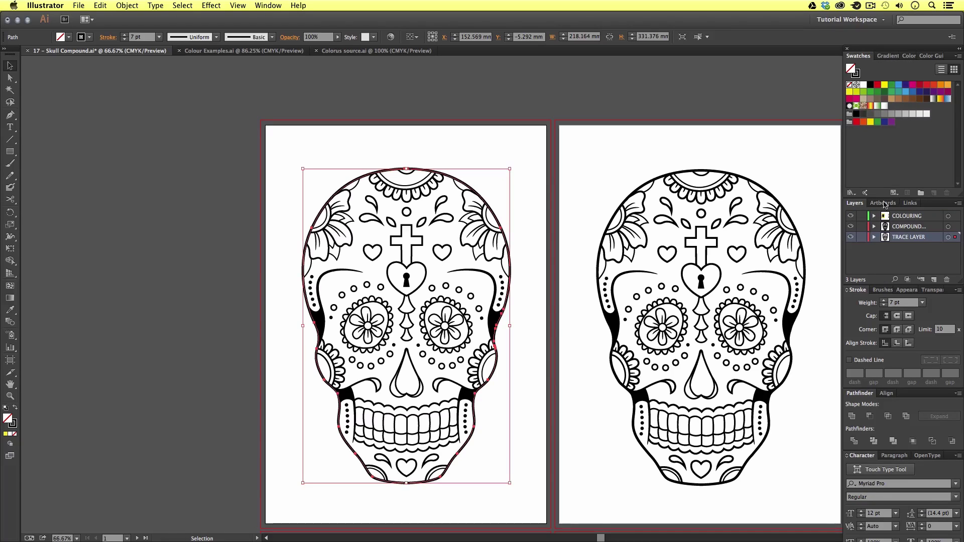
Step: Paste the copied skull outline into the COLOURING layer, near the artboard with the coloured skull
{"action": "left_click", "coordinate": [911, 216]}
{"action": "key", "text": "space"}
{"action": "left_click_drag", "start_coordinate": [622, 528], "coordinate": [579, 96]}
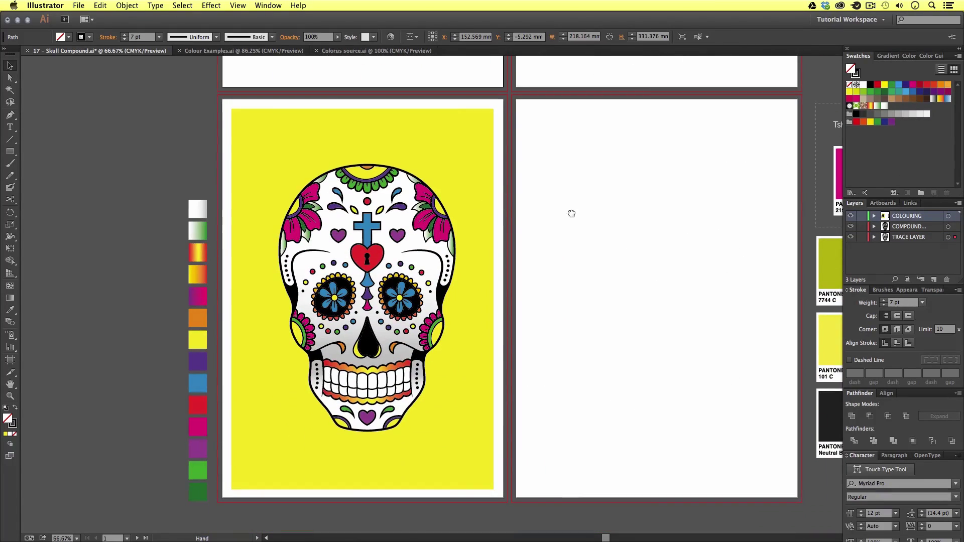
{"action": "key", "text": "ctrl+v"}
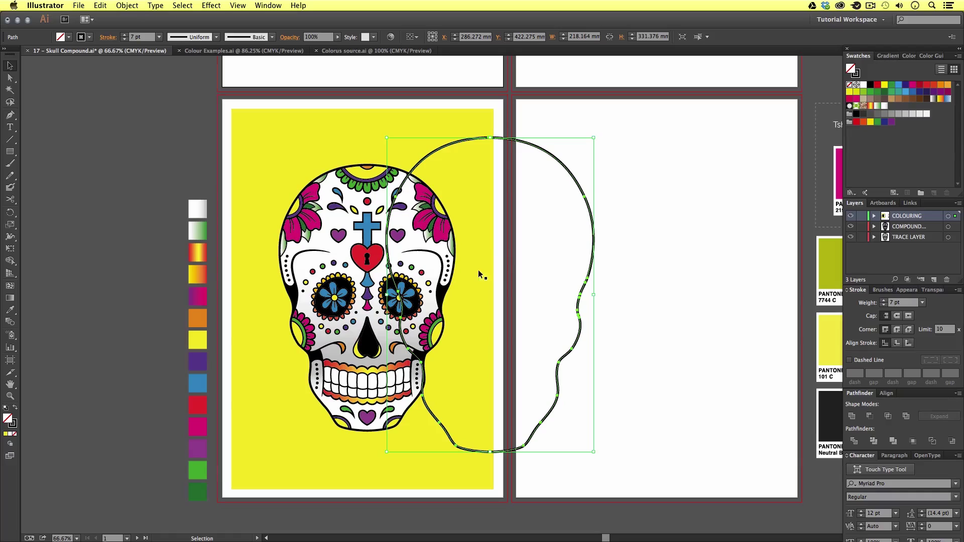
Step: Move the pasted outline over the coloured skull and swap its fill and stroke to make a solid black silhouette
{"action": "left_click_drag", "start_coordinate": [566, 170], "coordinate": [453, 184]}
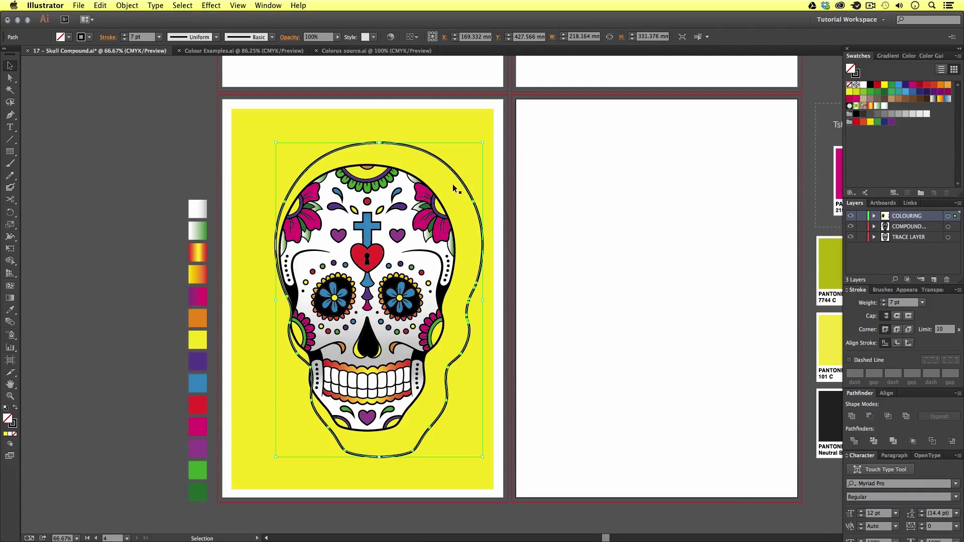
{"action": "left_click", "coordinate": [15, 410]}
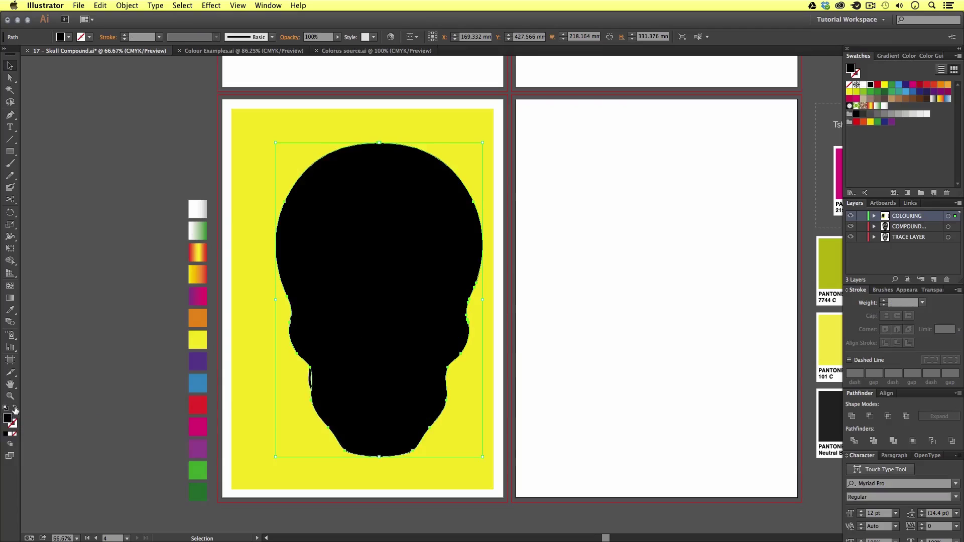
Step: Scale the black silhouette down to about 184 × 280 mm and line it up over the coloured skull
{"action": "key", "text": "a"}
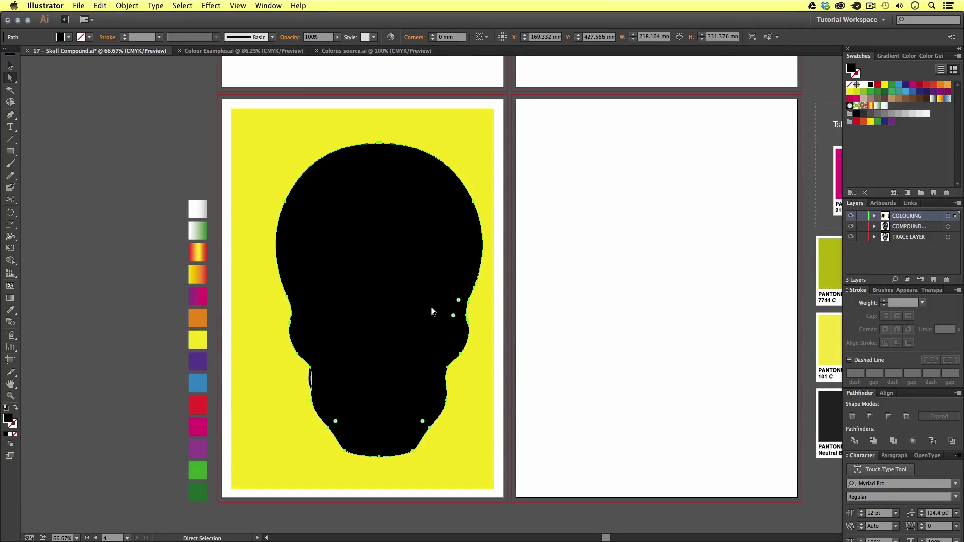
{"action": "key", "text": "v"}
{"action": "key", "text": "super+1"}
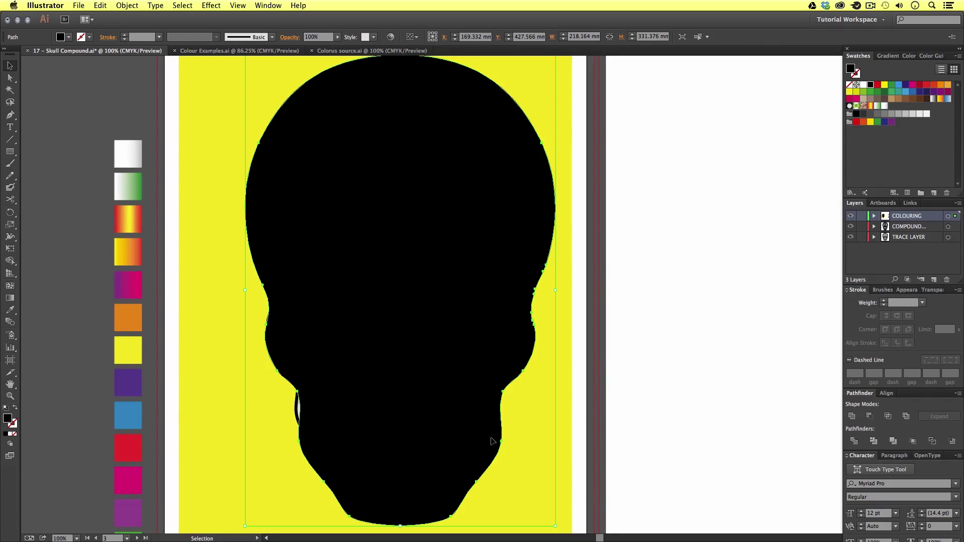
{"action": "key", "text": "s"}
{"action": "left_click_drag", "start_coordinate": [527, 477], "coordinate": [514, 443]}
{"action": "key", "text": "v"}
{"action": "left_click_drag", "start_coordinate": [450, 388], "coordinate": [434, 389]}
{"action": "key", "text": "s"}
{"action": "left_click_drag", "start_coordinate": [534, 484], "coordinate": [530, 452]}
{"action": "key", "text": "v"}
{"action": "left_click_drag", "start_coordinate": [409, 372], "coordinate": [412, 376]}
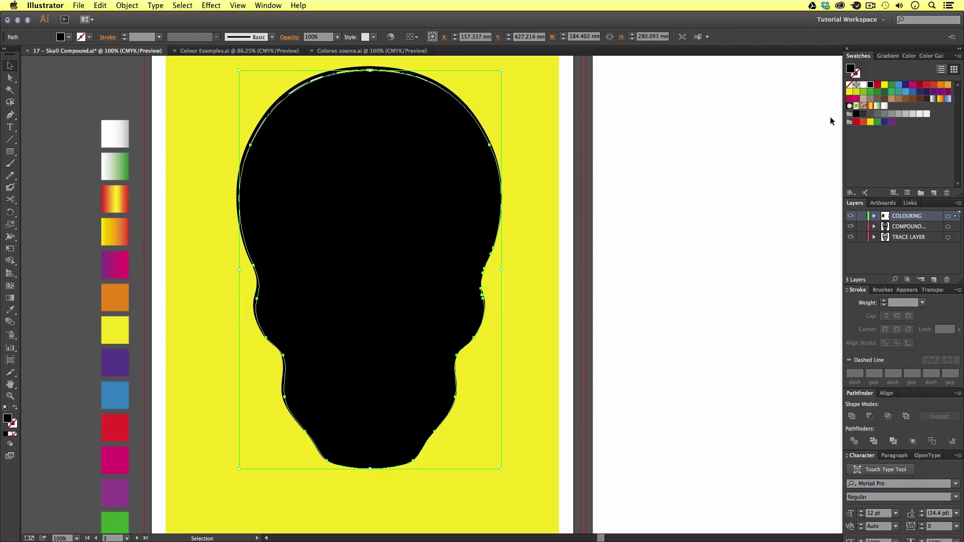
Step: Fill the silhouette with white and give it a white 15 pt stroke
{"action": "left_click", "coordinate": [864, 85]}
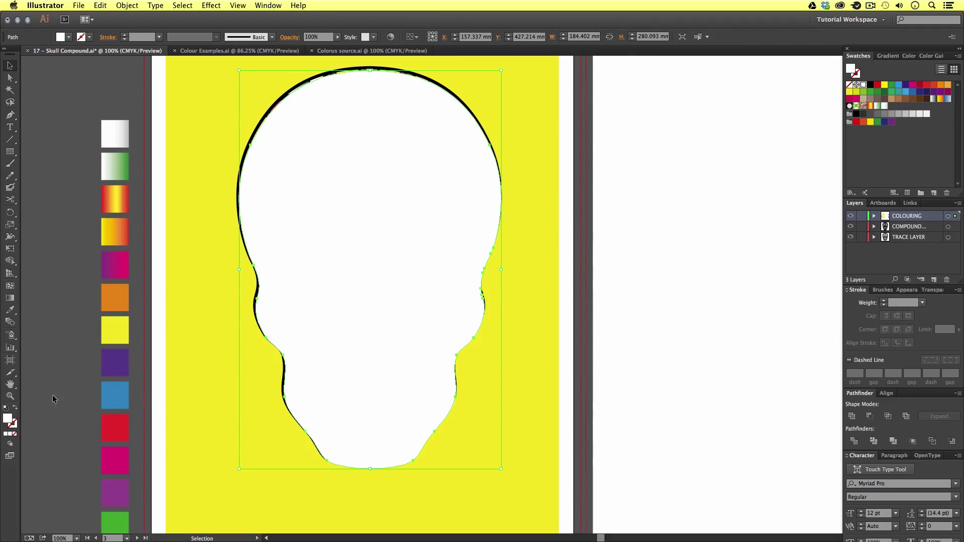
{"action": "left_click", "coordinate": [14, 428]}
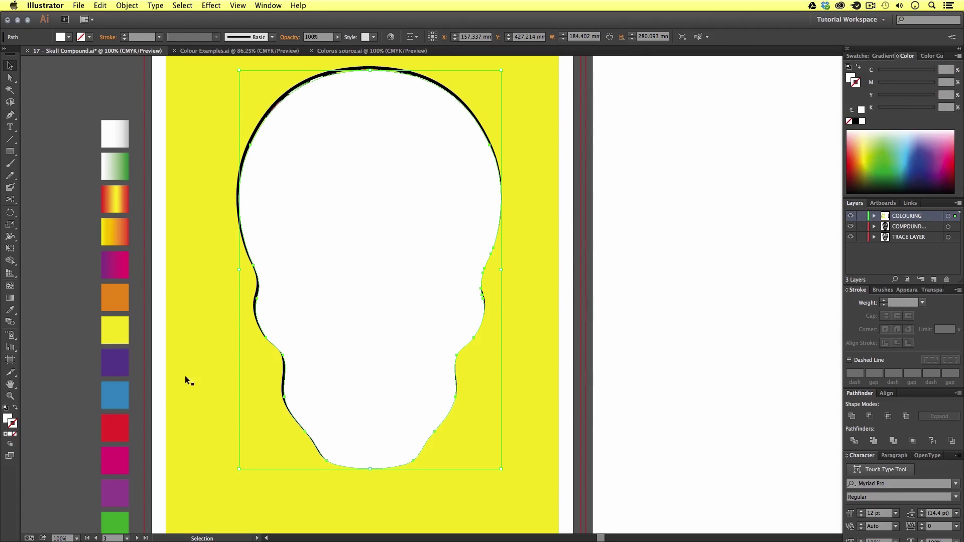
{"action": "left_click", "coordinate": [862, 111]}
{"action": "left_click", "coordinate": [125, 34]}
{"action": "left_click", "coordinate": [125, 34]}
{"action": "left_click", "coordinate": [124, 35]}
{"action": "left_click", "coordinate": [125, 35]}
{"action": "left_click", "coordinate": [125, 35]}
{"action": "left_click", "coordinate": [124, 36]}
{"action": "left_click", "coordinate": [124, 35]}
{"action": "left_click", "coordinate": [125, 35]}
{"action": "left_click", "coordinate": [124, 35]}
{"action": "left_click", "coordinate": [125, 35]}
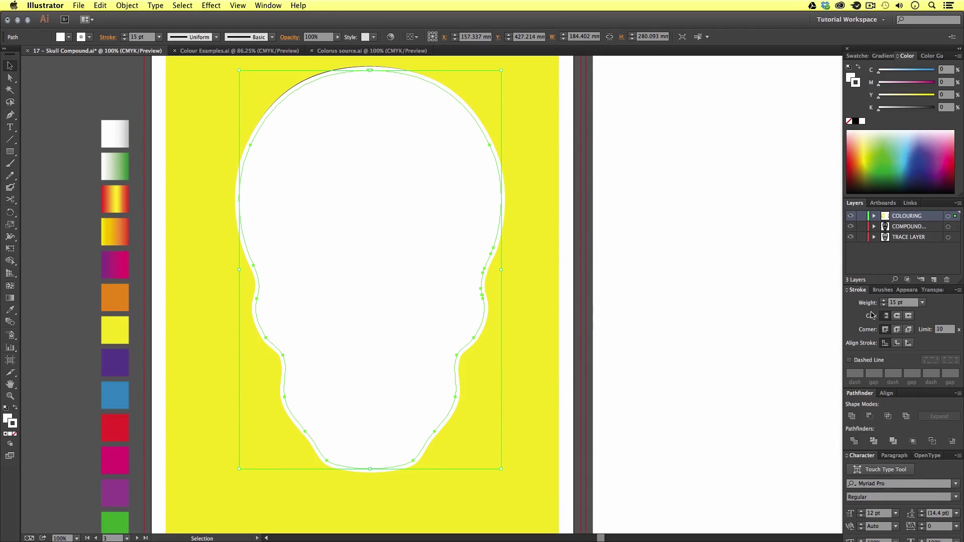
Step: Align the white silhouette's stroke to the outside and set its weight to 26 pt
{"action": "left_click", "coordinate": [908, 343]}
{"action": "left_click", "coordinate": [897, 304]}
{"action": "type", "text": "26"}
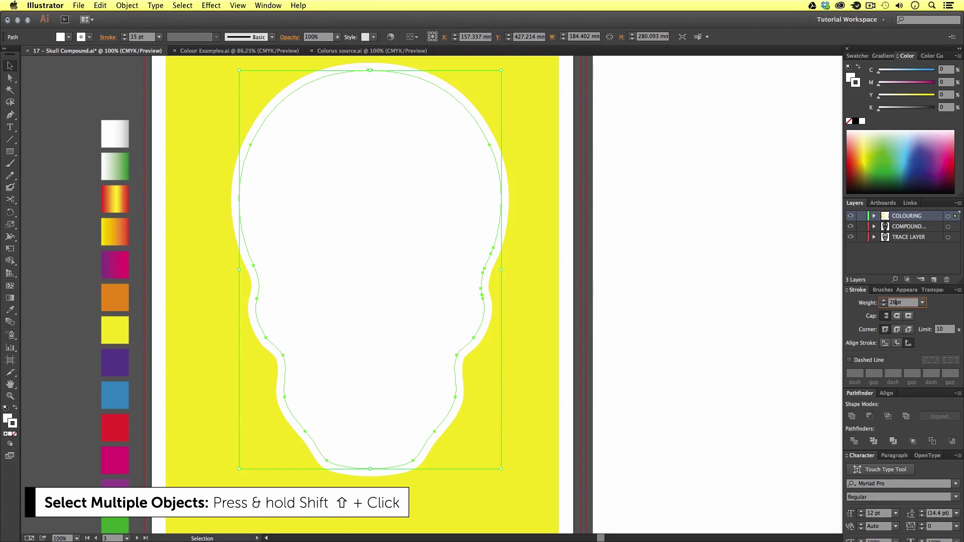
{"action": "key", "text": "Return"}
Step: Send the white silhouette and the yellow background together to the back, behind the coloured skull
{"action": "left_click", "coordinate": [546, 270]}
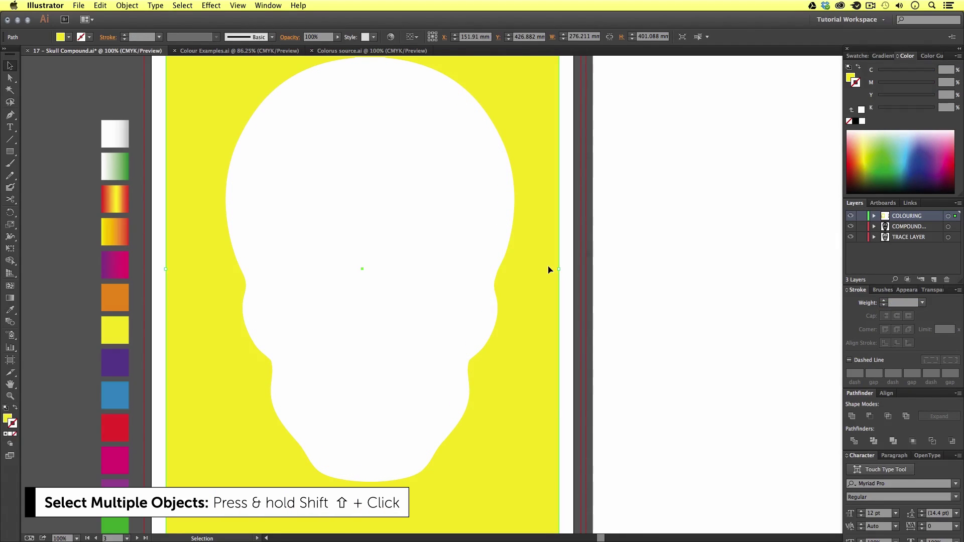
{"action": "left_click", "coordinate": [479, 233]}
{"action": "left_click", "coordinate": [555, 279], "text": "shift"}
{"action": "scroll", "coordinate": [531, 273], "scroll_direction": "up", "scroll_amount": 2}
{"action": "scroll", "coordinate": [532, 273], "scroll_direction": "left", "scroll_amount": 1}
{"action": "right_click", "coordinate": [478, 274]}
{"action": "mouse_move", "coordinate": [495, 398]}
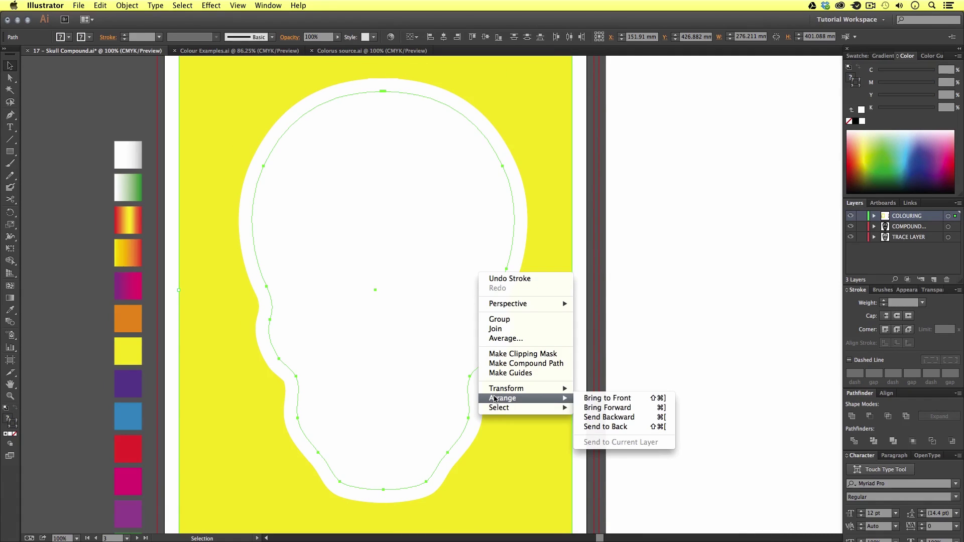
{"action": "left_click", "coordinate": [616, 427]}
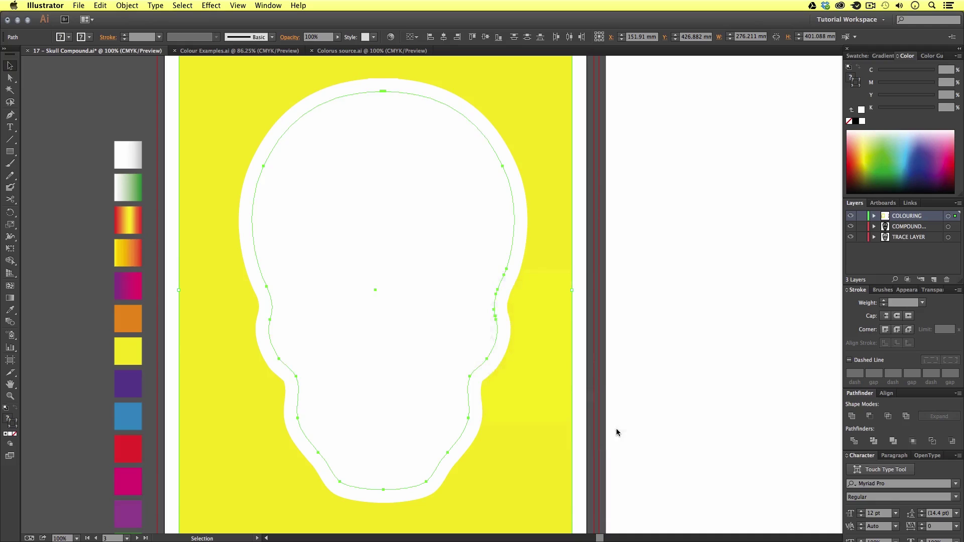
Step: Reduce the stroke weight of the white silhouette behind the skull to 15 pt and deselect it
{"action": "key", "text": "z"}
{"action": "left_click", "coordinate": [501, 335], "text": "alt"}
{"action": "left_click_drag", "start_coordinate": [465, 290], "coordinate": [471, 304]}
{"action": "key", "text": "v"}
{"action": "left_click", "coordinate": [484, 318]}
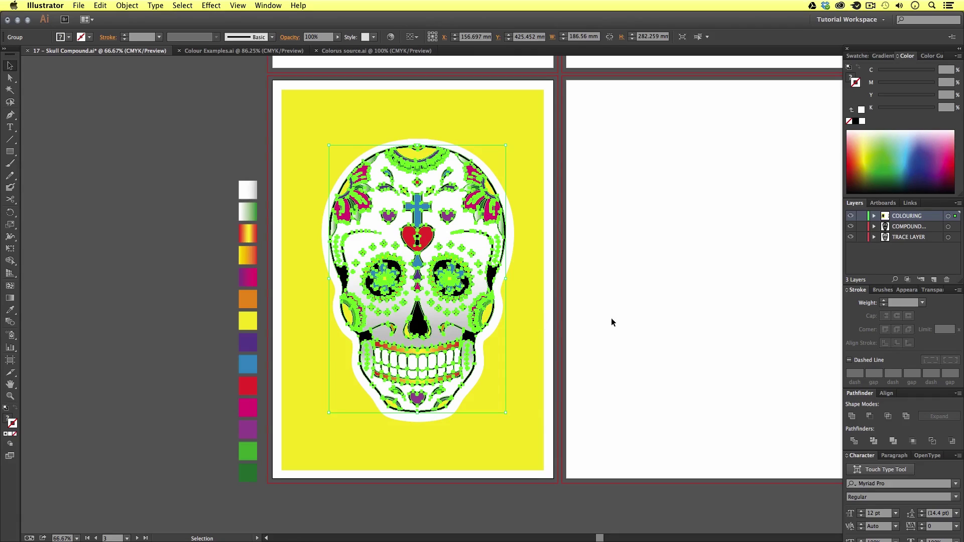
{"action": "left_click", "coordinate": [497, 321]}
{"action": "left_click", "coordinate": [885, 307]}
{"action": "left_click", "coordinate": [885, 306]}
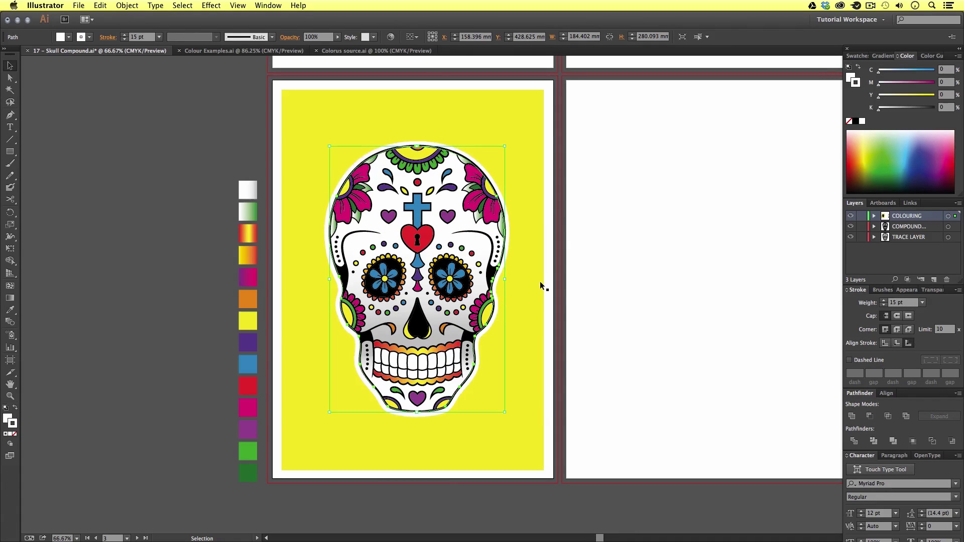
{"action": "left_click", "coordinate": [597, 310]}
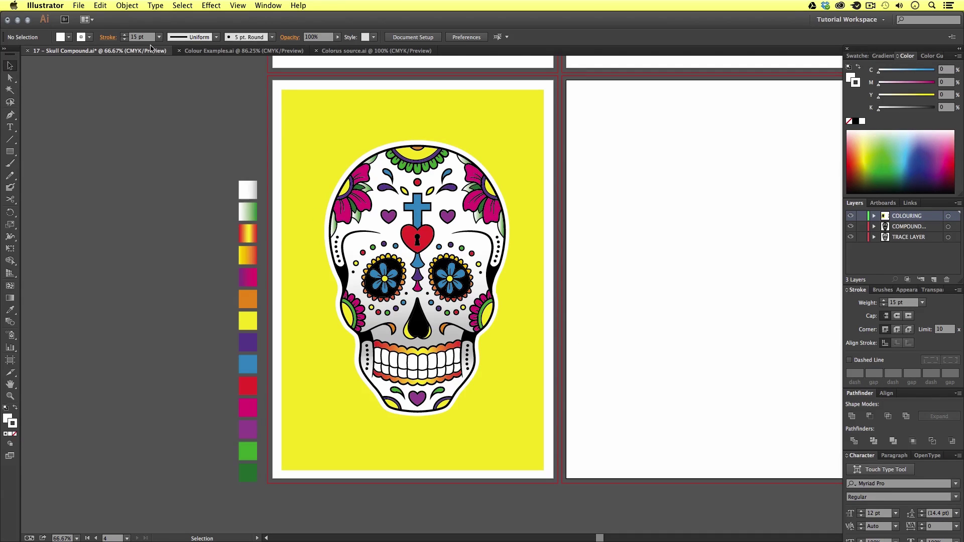
Step: Place rose.jpg from the 17 – COLOURING ASSETS folder as a linked image on the empty canvas beside the colour squares
{"action": "left_click", "coordinate": [80, 5]}
{"action": "left_click", "coordinate": [104, 154]}
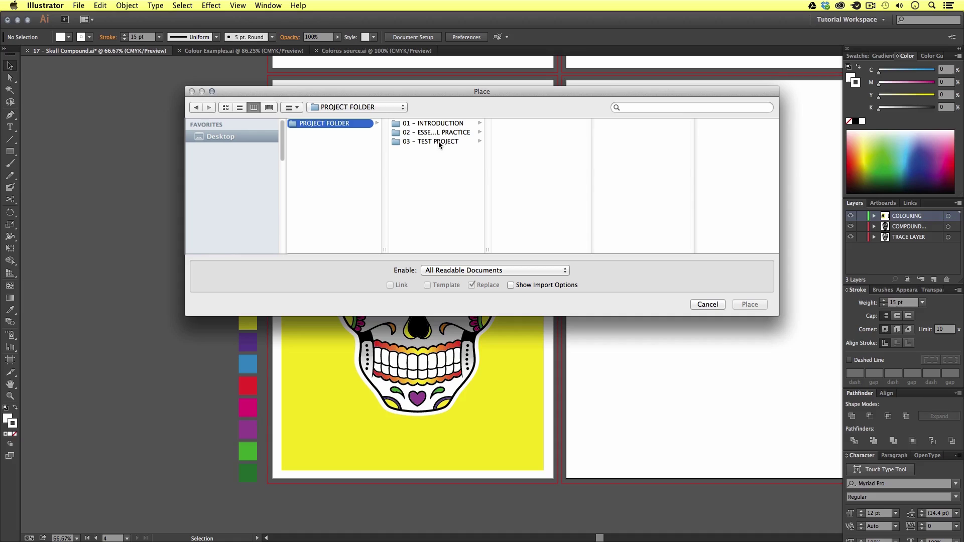
{"action": "left_click", "coordinate": [440, 142]}
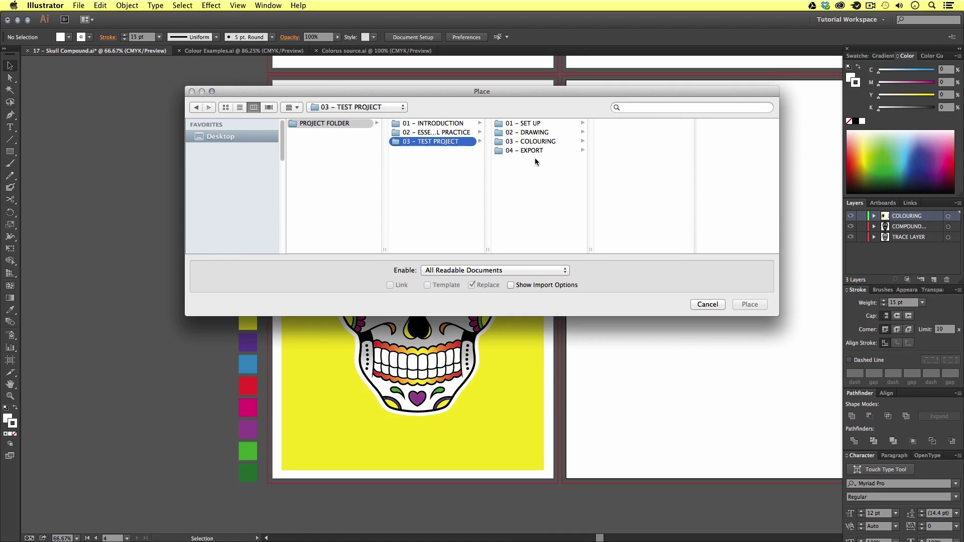
{"action": "left_click", "coordinate": [541, 142]}
{"action": "left_click", "coordinate": [640, 125]}
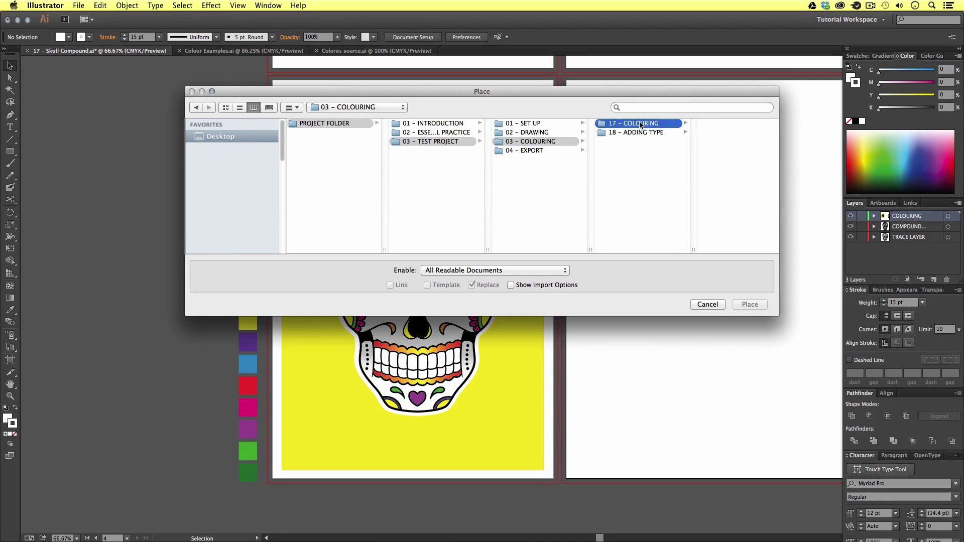
{"action": "left_click", "coordinate": [698, 125]}
{"action": "left_click", "coordinate": [697, 124]}
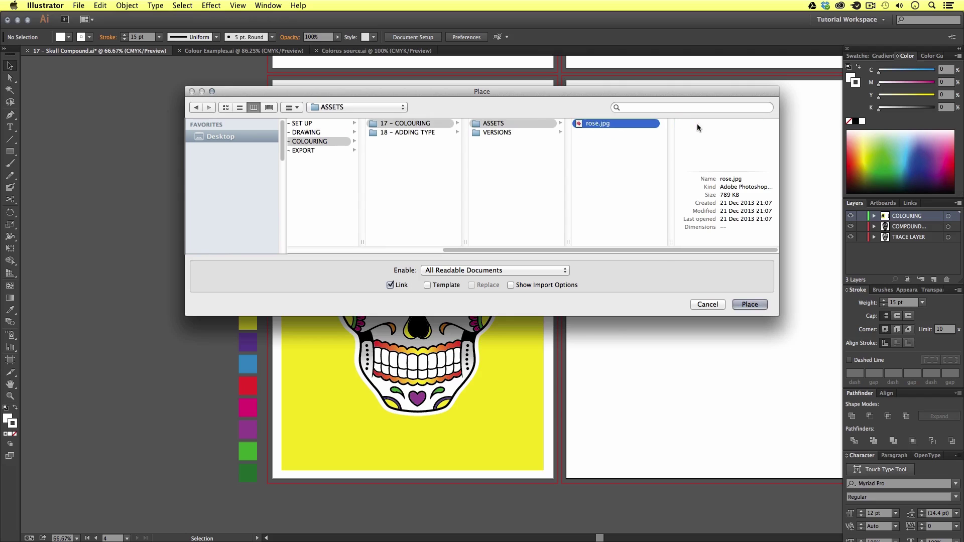
{"action": "left_click", "coordinate": [749, 304]}
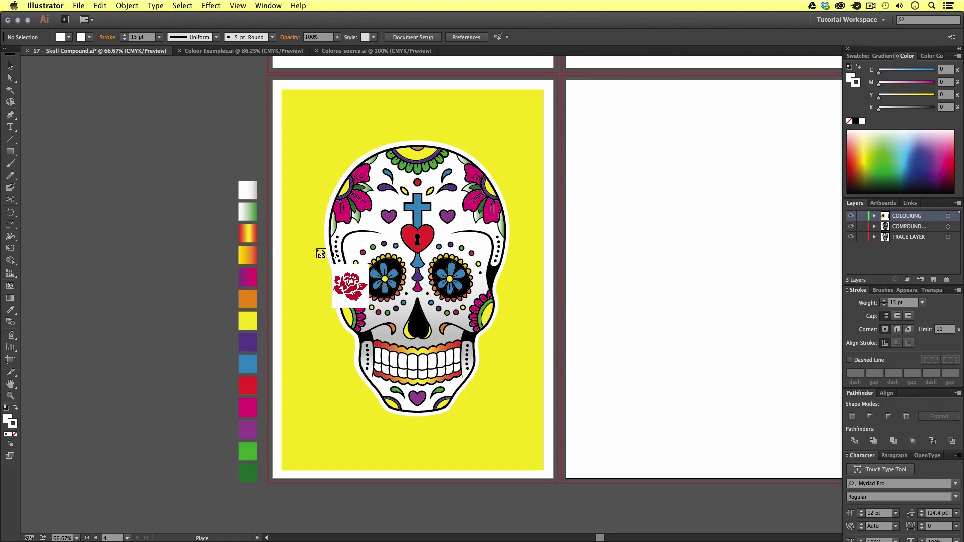
{"action": "left_click", "coordinate": [43, 160]}
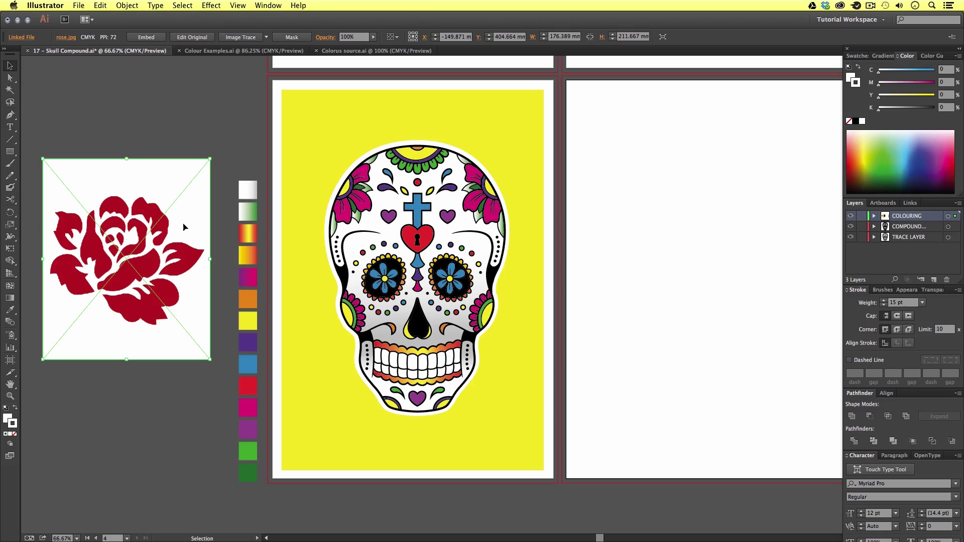
Step: Image Trace the placed rose with the default preset and expand the tracing into editable paths
{"action": "left_click_drag", "start_coordinate": [155, 263], "coordinate": [266, 252]}
{"action": "key", "text": "z"}
{"action": "left_click", "coordinate": [356, 271]}
{"action": "key", "text": "v"}
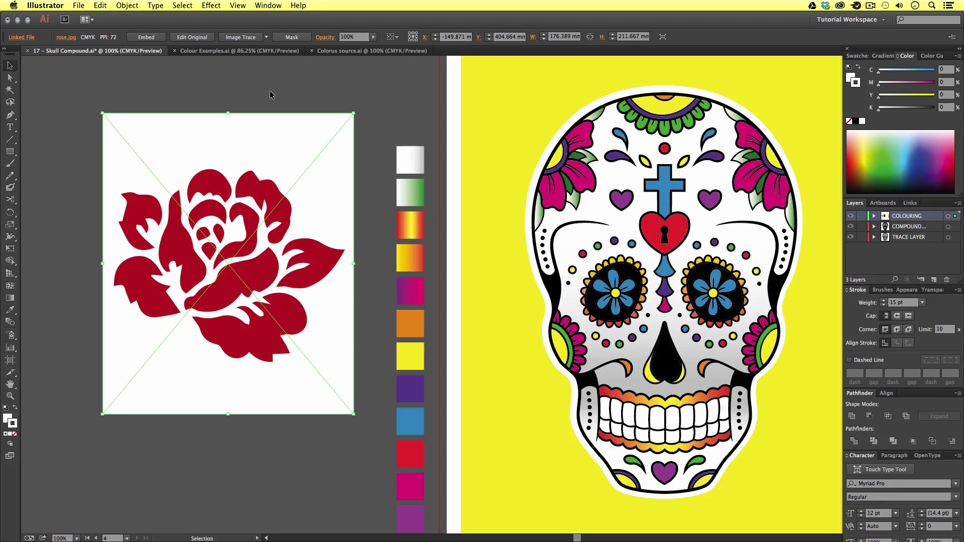
{"action": "left_click", "coordinate": [241, 37]}
{"action": "left_click", "coordinate": [264, 37]}
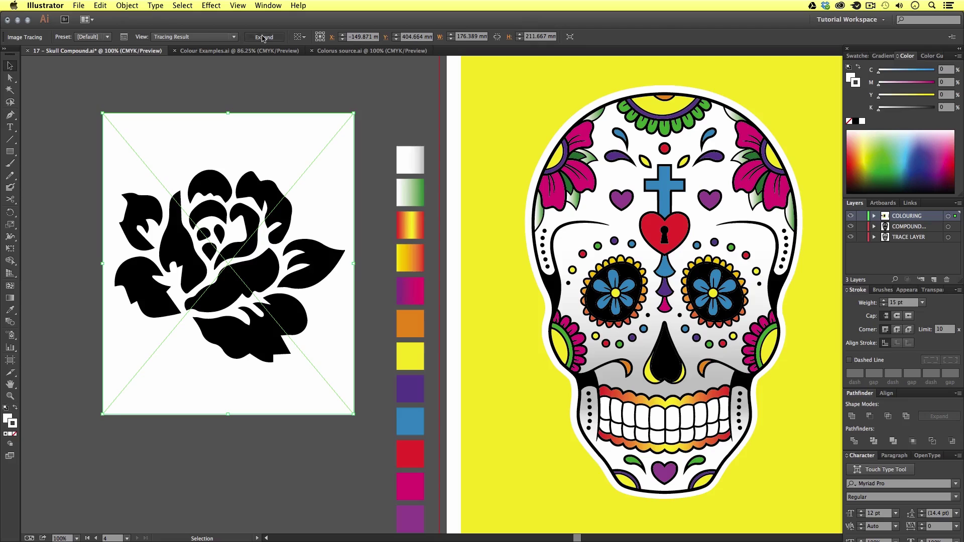
Step: Ungroup the expanded rose tracing and delete its white background shape
{"action": "right_click", "coordinate": [301, 152]}
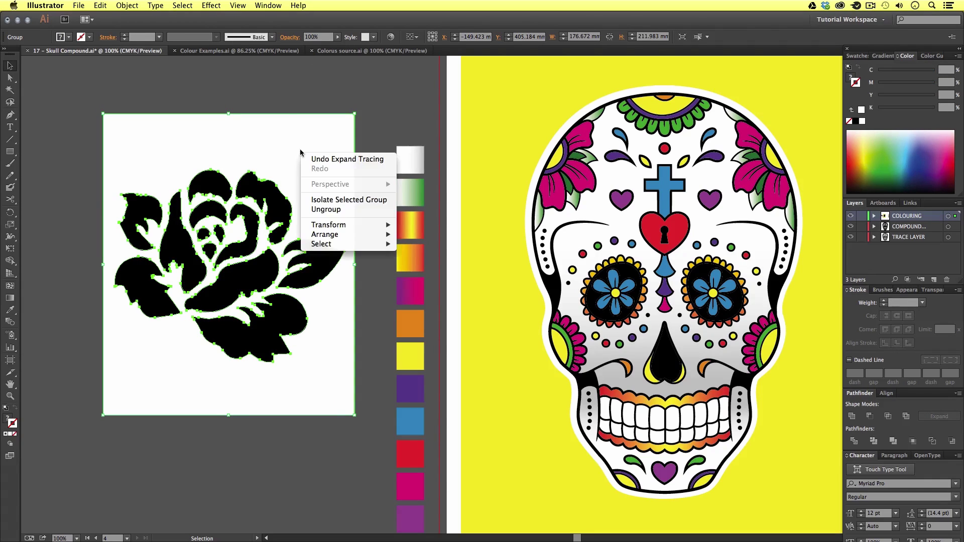
{"action": "left_click", "coordinate": [341, 211]}
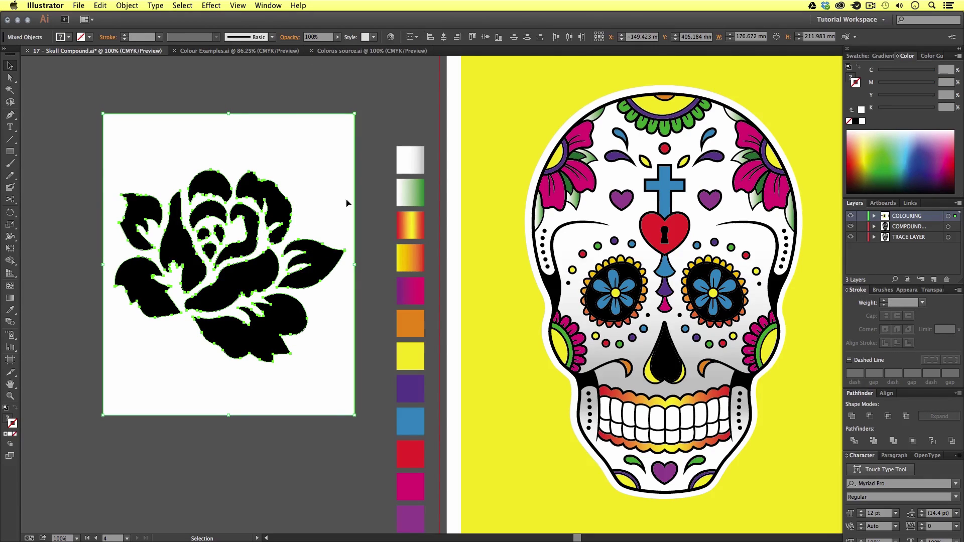
{"action": "left_click", "coordinate": [372, 91]}
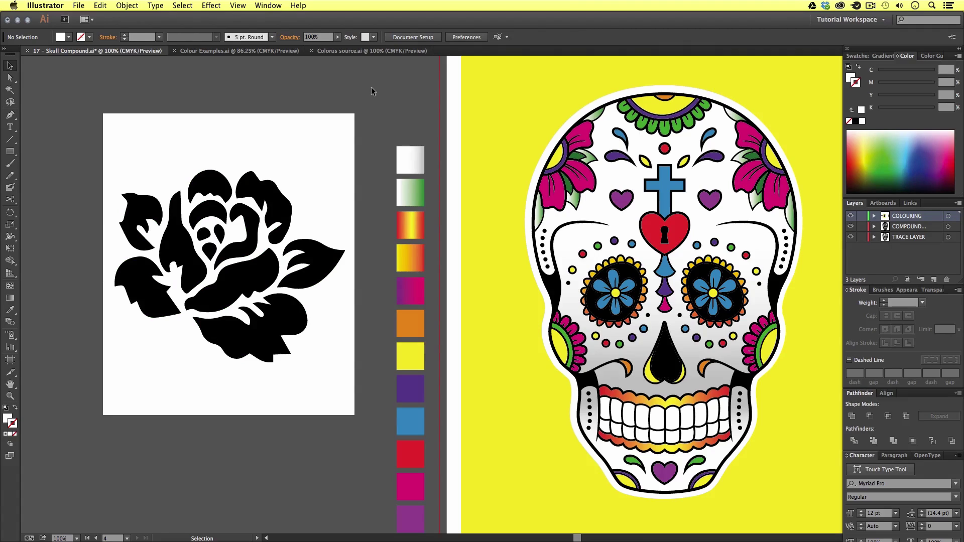
{"action": "left_click", "coordinate": [320, 134]}
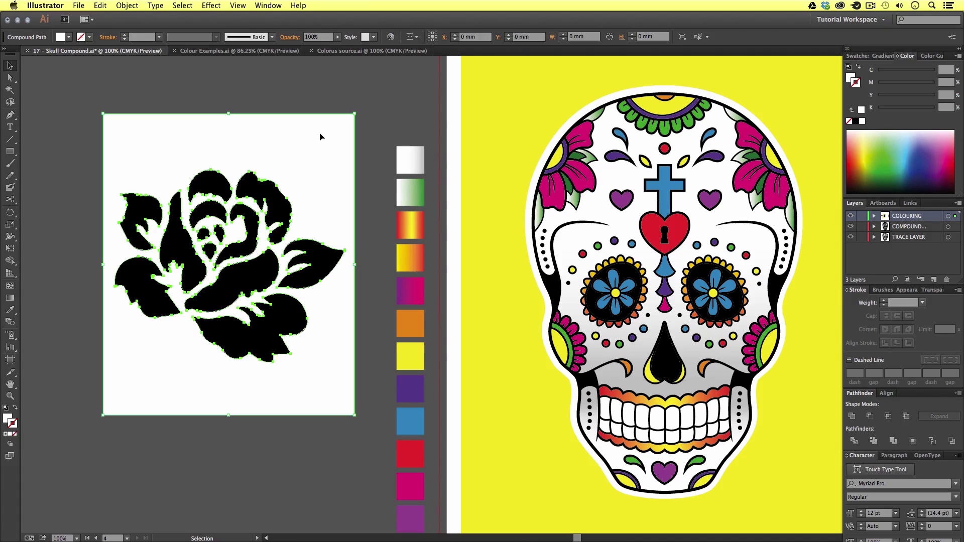
{"action": "key", "text": "Delete"}
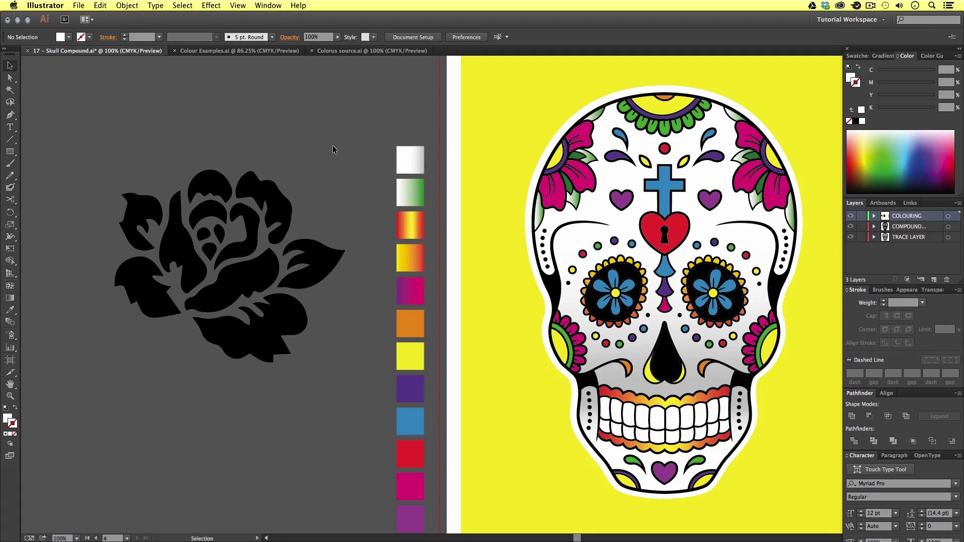
Step: Examine the separate black shapes of the rose by selecting the petals and leaves individually
{"action": "left_click", "coordinate": [144, 208]}
{"action": "left_click_drag", "start_coordinate": [109, 126], "coordinate": [372, 394]}
{"action": "left_click", "coordinate": [339, 415]}
{"action": "left_click", "coordinate": [291, 327]}
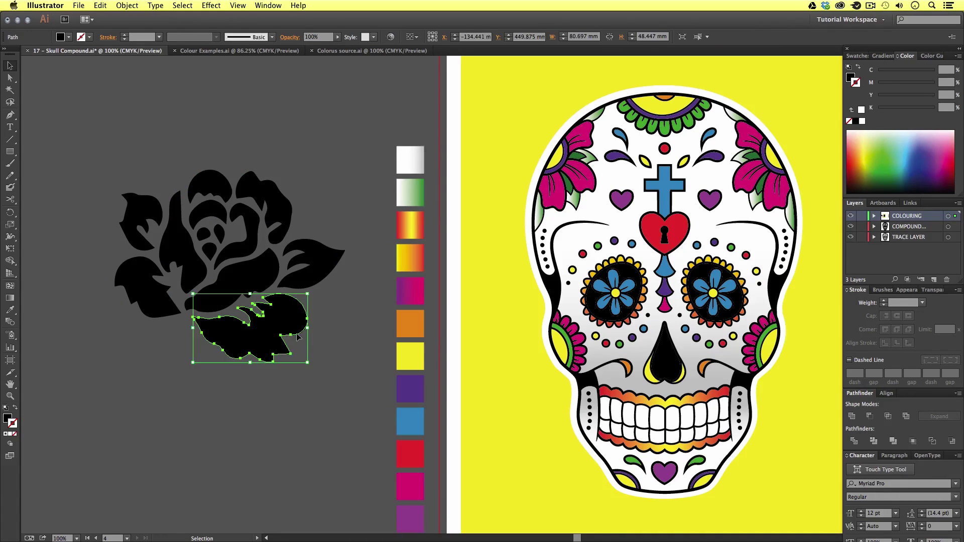
{"action": "left_click", "coordinate": [329, 266]}
{"action": "left_click", "coordinate": [220, 235]}
{"action": "left_click", "coordinate": [216, 211]}
{"action": "left_click", "coordinate": [219, 181]}
{"action": "left_click", "coordinate": [153, 206]}
{"action": "left_click", "coordinate": [147, 288]}
{"action": "left_click", "coordinate": [228, 341]}
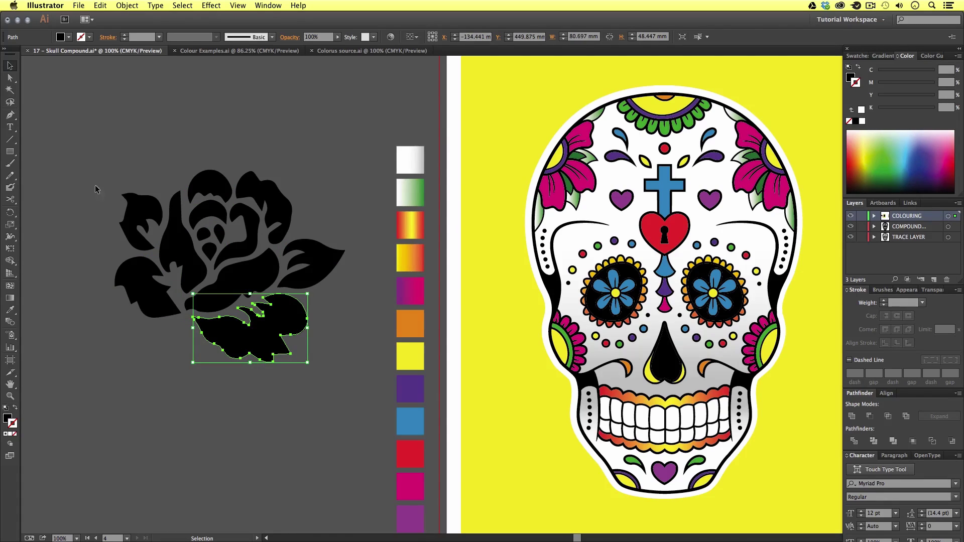
{"action": "left_click", "coordinate": [91, 148]}
Step: Group all the black rose shapes into one object
{"action": "left_click_drag", "start_coordinate": [86, 116], "coordinate": [364, 362]}
{"action": "key", "text": "super+g"}
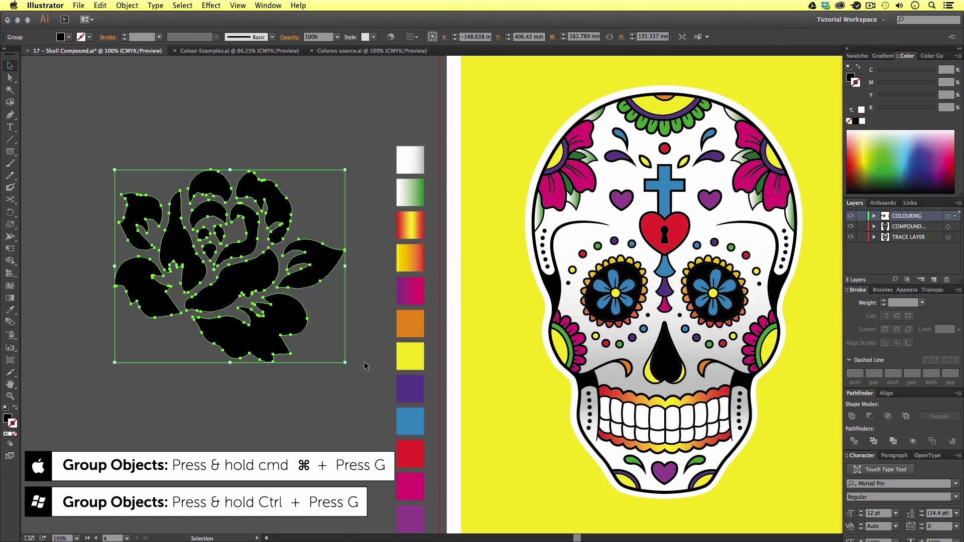
{"action": "left_click", "coordinate": [370, 367]}
{"action": "left_click", "coordinate": [259, 280]}
{"action": "left_click", "coordinate": [282, 99]}
{"action": "left_click", "coordinate": [281, 209]}
{"action": "left_click", "coordinate": [280, 140]}
{"action": "left_click", "coordinate": [277, 204]}
Step: Move the grouped rose from the empty canvas onto the lower right side of the skull
{"action": "left_click_drag", "start_coordinate": [276, 210], "coordinate": [696, 286]}
{"action": "scroll", "coordinate": [370, 200], "scroll_direction": "right", "scroll_amount": 10}
{"action": "scroll", "coordinate": [369, 200], "scroll_direction": "down", "scroll_amount": 5}
{"action": "left_click_drag", "start_coordinate": [369, 200], "coordinate": [473, 321]}
Step: Rotate the rose beside the skull's jaw and scale it to about 118 × 142 mm
{"action": "key", "text": "r"}
{"action": "left_click_drag", "start_coordinate": [564, 329], "coordinate": [415, 463]}
{"action": "key", "text": "s"}
{"action": "left_click_drag", "start_coordinate": [503, 478], "coordinate": [469, 417]}
{"action": "scroll", "coordinate": [447, 420], "scroll_direction": "up", "scroll_amount": 5}
{"action": "scroll", "coordinate": [448, 420], "scroll_direction": "left", "scroll_amount": 5}
{"action": "key", "text": "v"}
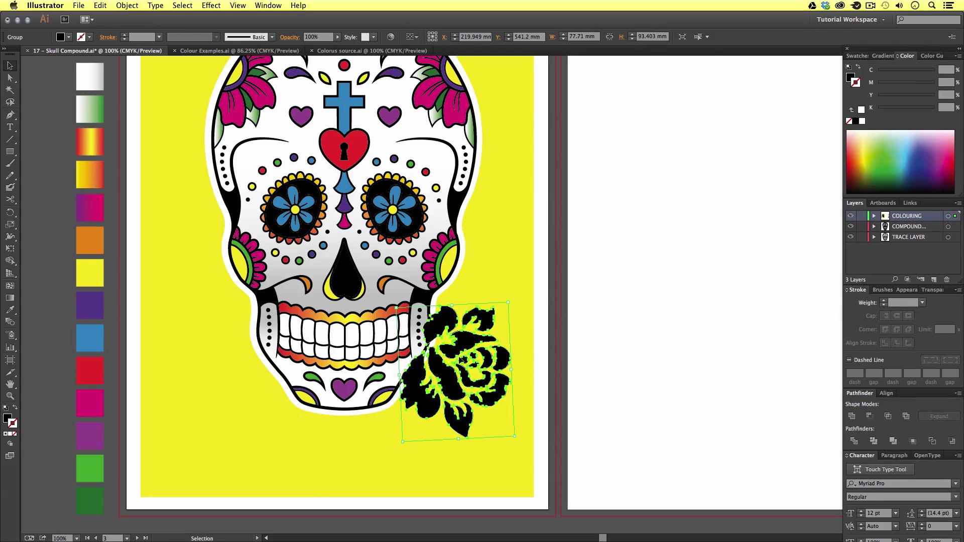
{"action": "key", "text": "s"}
{"action": "left_click_drag", "start_coordinate": [534, 456], "coordinate": [581, 500]}
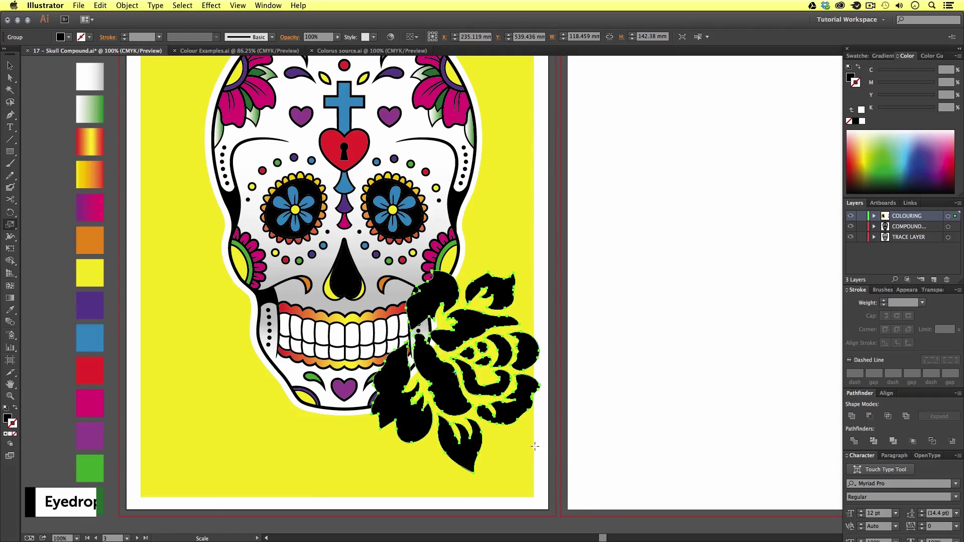
Step: Fill the rose with the purple-to-magenta gradient sampled from the colour squares using the Eyedropper tool
{"action": "key", "text": "i"}
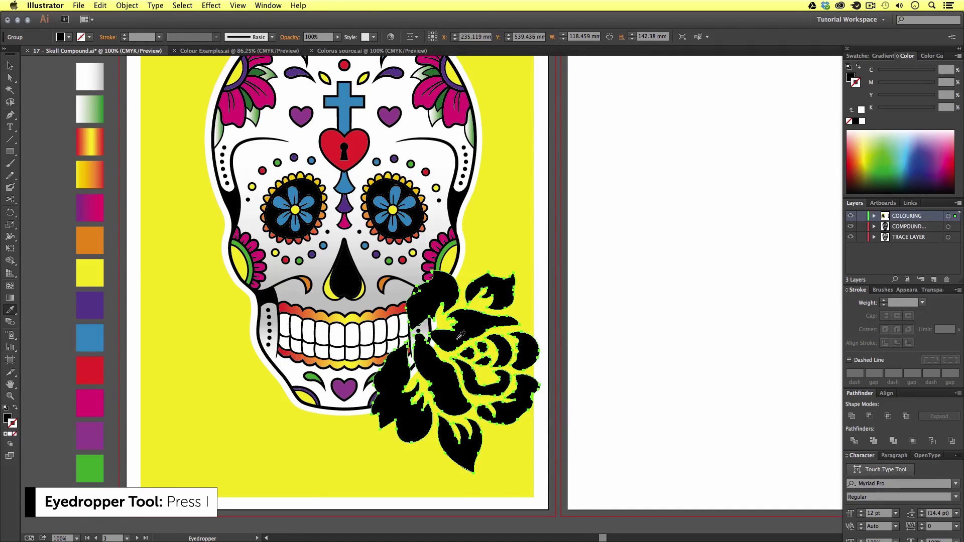
{"action": "left_click", "coordinate": [94, 204]}
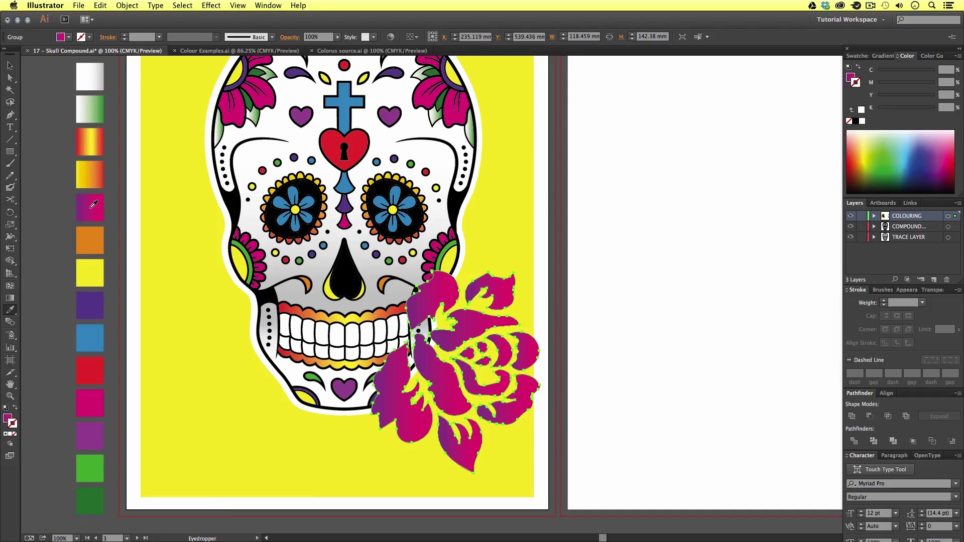
{"action": "key", "text": "v"}
Step: Reposition the gradient rose so it overlaps the right side of the skull's jaw within the yellow background
{"action": "scroll", "coordinate": [592, 260], "scroll_direction": "down", "scroll_amount": 3}
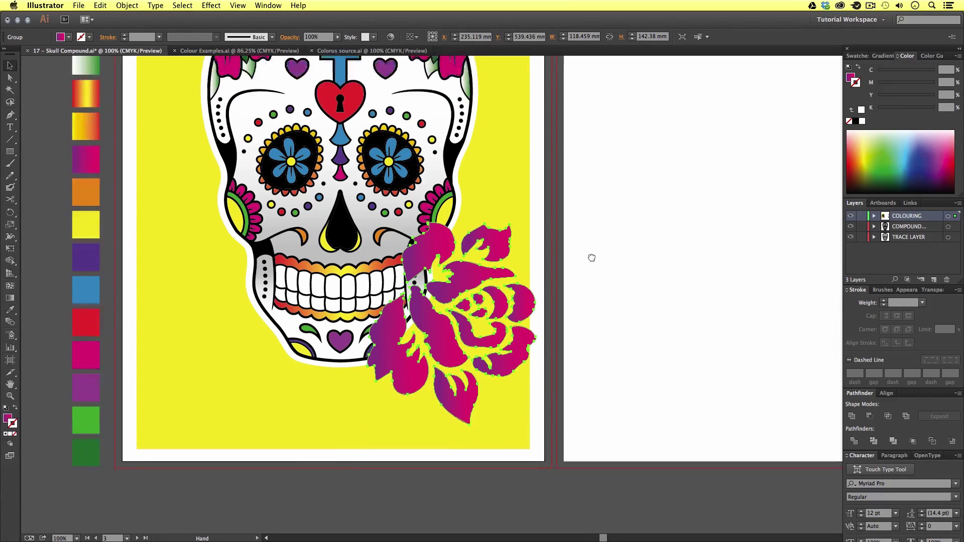
{"action": "left_click_drag", "start_coordinate": [461, 259], "coordinate": [496, 258]}
{"action": "left_click", "coordinate": [601, 207]}
{"action": "left_click_drag", "start_coordinate": [576, 193], "coordinate": [498, 292]}
{"action": "mouse_move", "coordinate": [400, 354]}
{"action": "left_mouse_down"}
{"action": "mouse_move", "coordinate": [414, 347]}
{"action": "mouse_move", "coordinate": [383, 355]}
{"action": "left_mouse_up"}
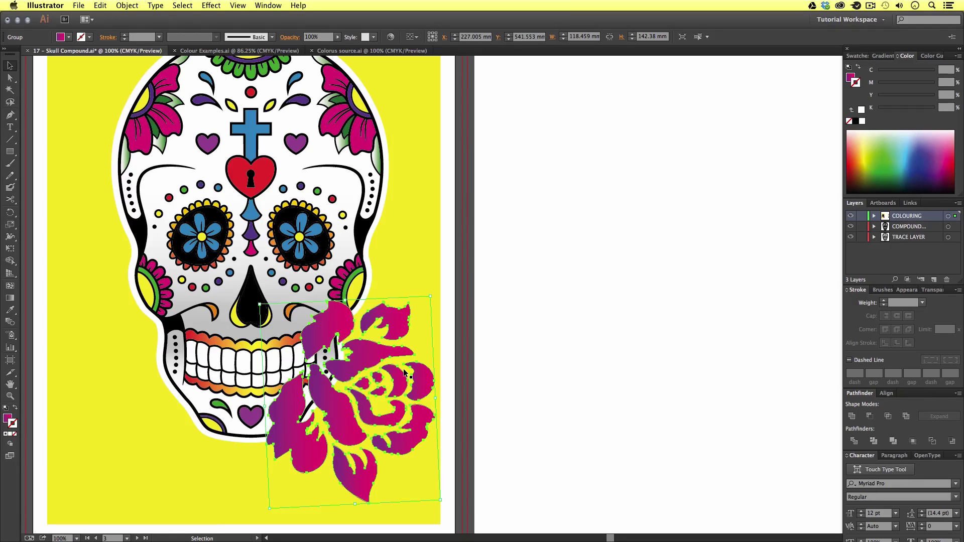
{"action": "key", "text": "s"}
{"action": "scroll", "coordinate": [418, 427], "scroll_direction": "down", "scroll_amount": 3}
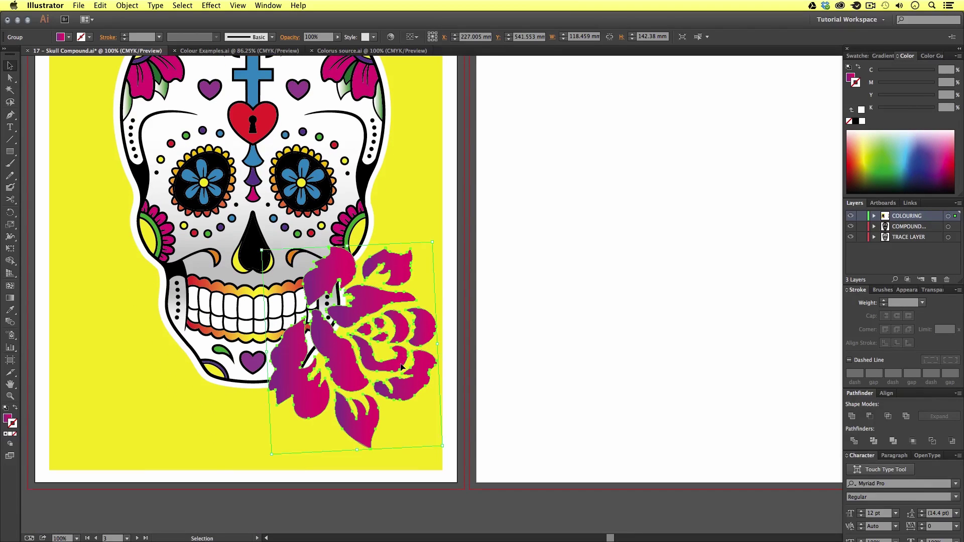
Step: Scale the rose down to about 96 × 115 mm and place it clear of the skull, at the lower right of the yellow background
{"action": "left_click_drag", "start_coordinate": [452, 463], "coordinate": [433, 440]}
{"action": "key", "text": "v"}
{"action": "left_click_drag", "start_coordinate": [347, 364], "coordinate": [372, 383]}
{"action": "left_click", "coordinate": [518, 380]}
Step: Try selecting individual petals of the grouped rose one at a time with the Direct Selection tool
{"action": "key", "text": "z"}
{"action": "left_click", "coordinate": [372, 369]}
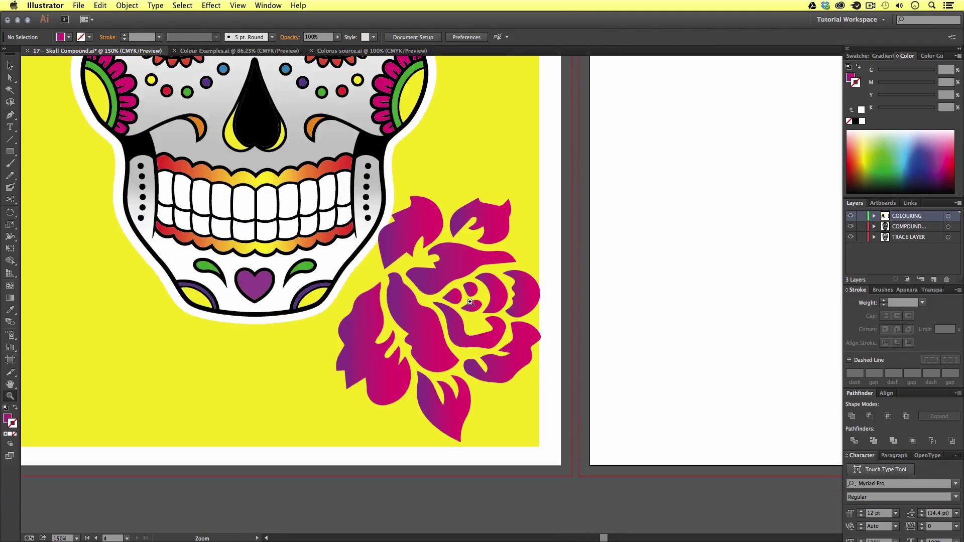
{"action": "left_click", "coordinate": [430, 305]}
{"action": "left_click_drag", "start_coordinate": [456, 310], "coordinate": [419, 317]}
{"action": "scroll", "coordinate": [419, 317], "scroll_direction": "right", "scroll_amount": 5}
{"action": "key", "text": "v"}
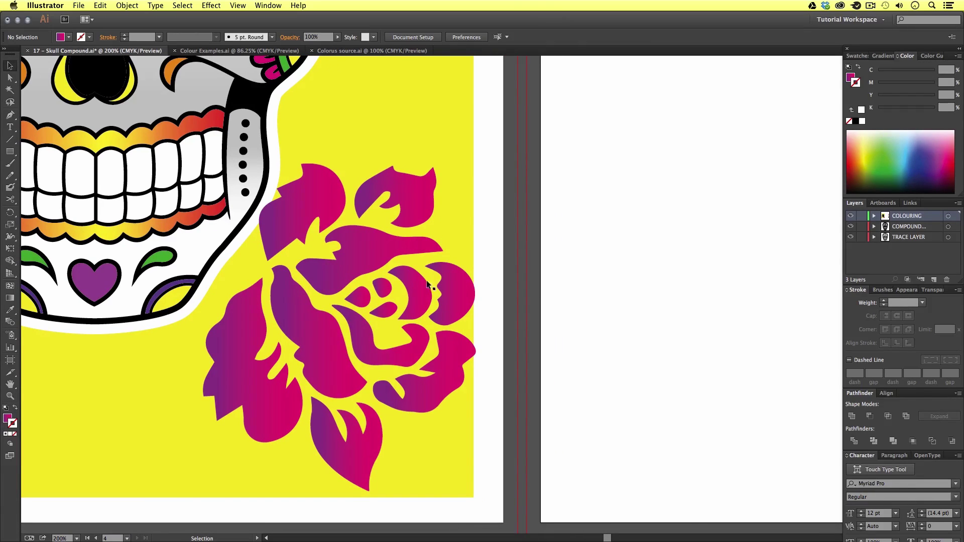
{"action": "left_click", "coordinate": [348, 273]}
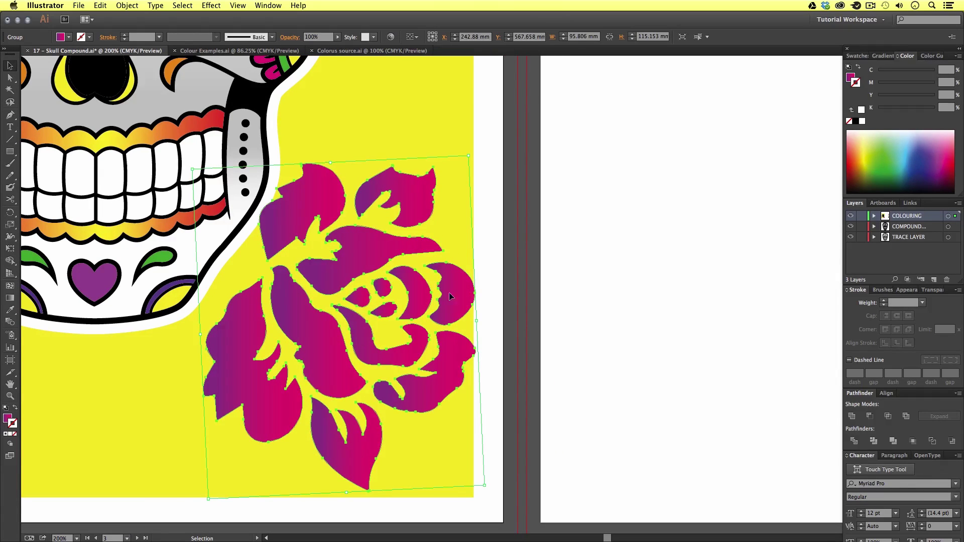
{"action": "left_click", "coordinate": [569, 311]}
{"action": "left_click", "coordinate": [376, 245]}
{"action": "key", "text": "a"}
{"action": "left_click", "coordinate": [586, 257]}
{"action": "left_click", "coordinate": [358, 249]}
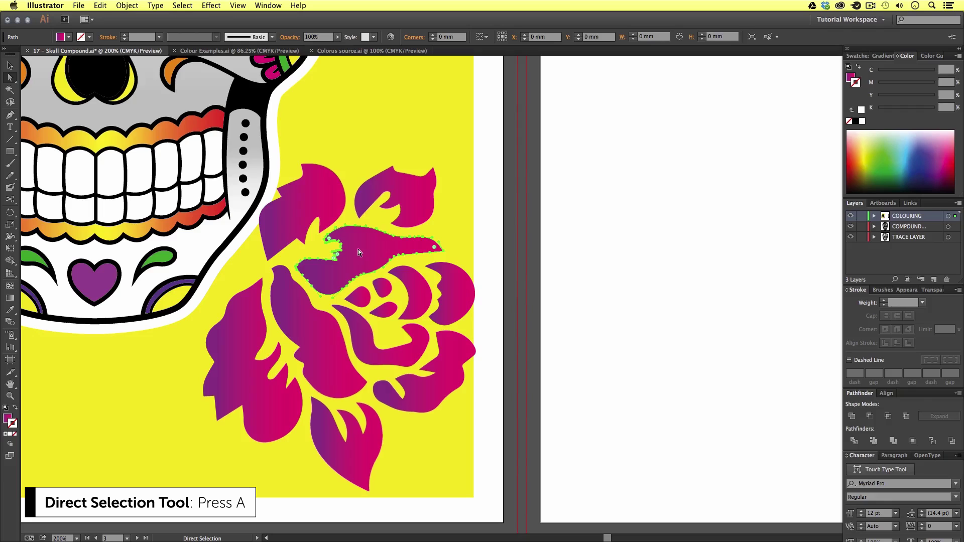
{"action": "left_click", "coordinate": [312, 342]}
{"action": "left_click", "coordinate": [345, 434]}
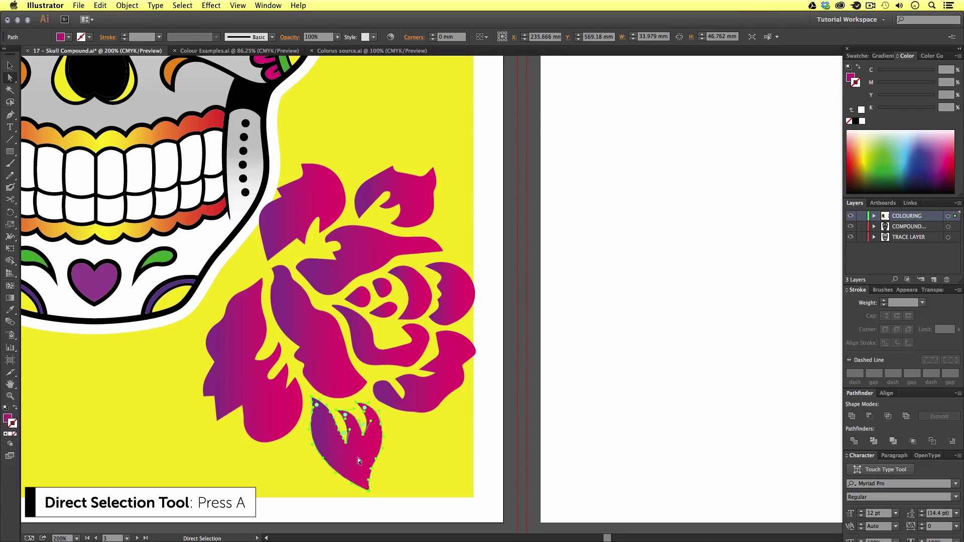
{"action": "left_click", "coordinate": [430, 399]}
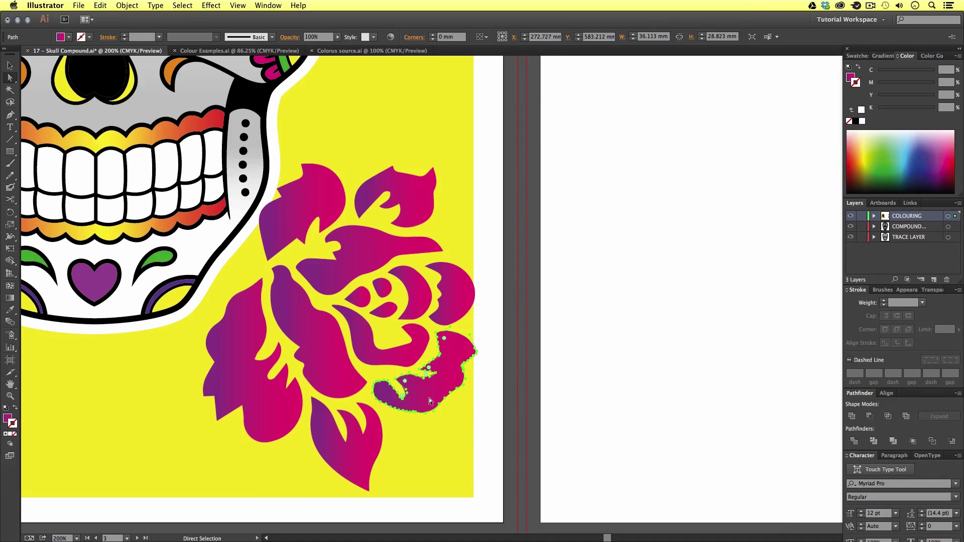
Step: Redirect the gradient on the rose's upper central petal so it runs diagonally from purple at its right end to magenta at its left
{"action": "left_click", "coordinate": [372, 257]}
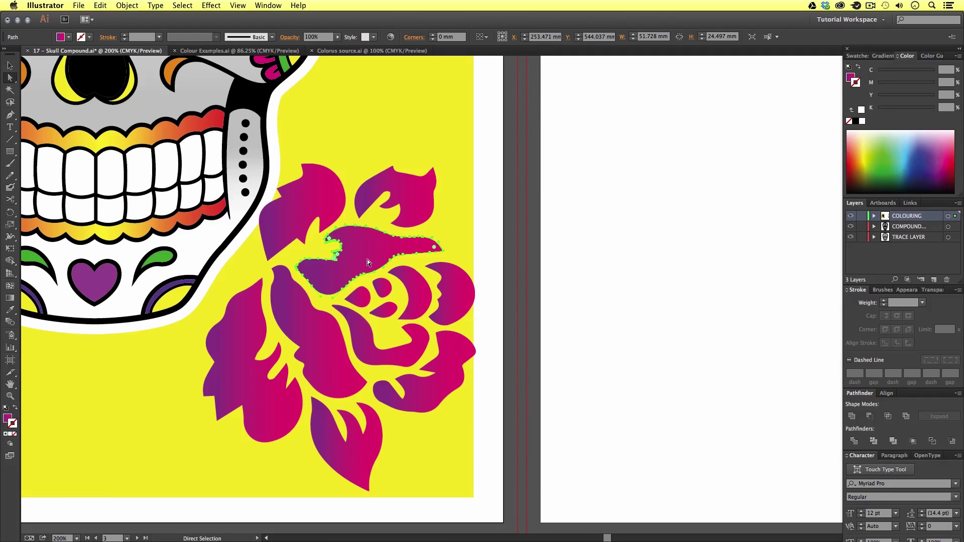
{"action": "key", "text": "g"}
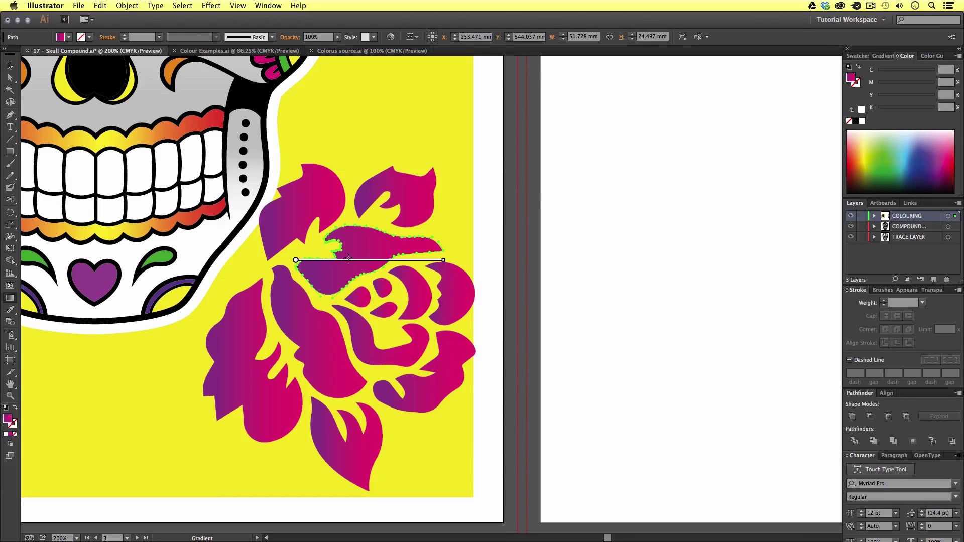
{"action": "mouse_move", "coordinate": [346, 261]}
{"action": "left_mouse_down"}
{"action": "mouse_move", "coordinate": [417, 272]}
{"action": "mouse_move", "coordinate": [322, 258]}
{"action": "left_mouse_up"}
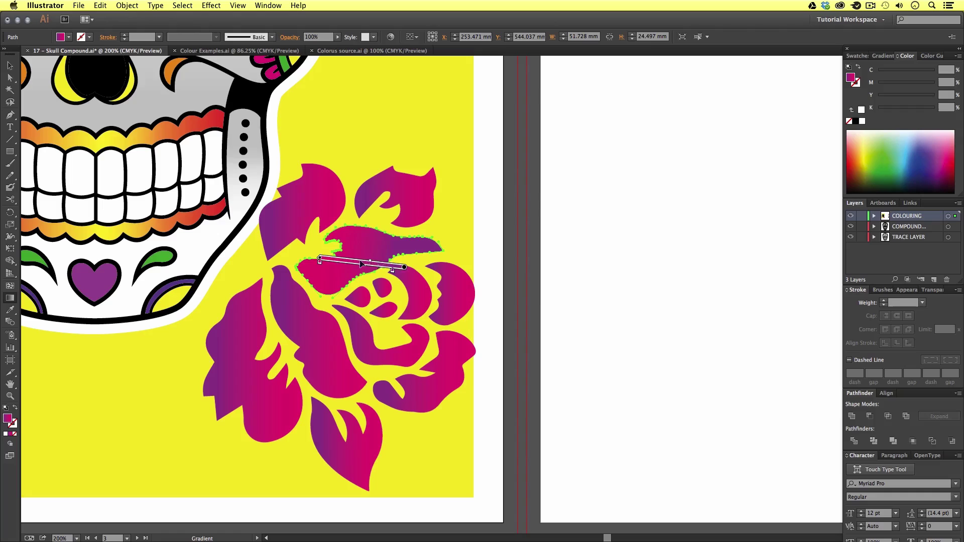
{"action": "left_click_drag", "start_coordinate": [380, 273], "coordinate": [330, 243]}
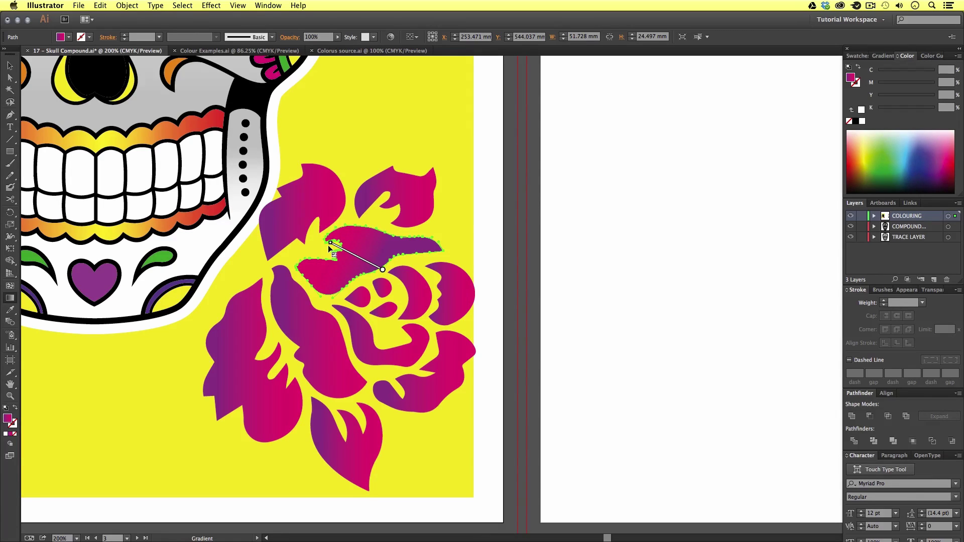
Step: Redirect the gradient on the long petal left of the rose's centre so that purple falls at its lower end
{"action": "key", "text": "a"}
{"action": "left_click", "coordinate": [327, 351]}
{"action": "key", "text": "g"}
{"action": "left_click_drag", "start_coordinate": [327, 353], "coordinate": [342, 314]}
Step: Vary the gradient direction on the rose's remaining outer and inner petals with the Gradient tool, and clear the selection
{"action": "key", "text": "a"}
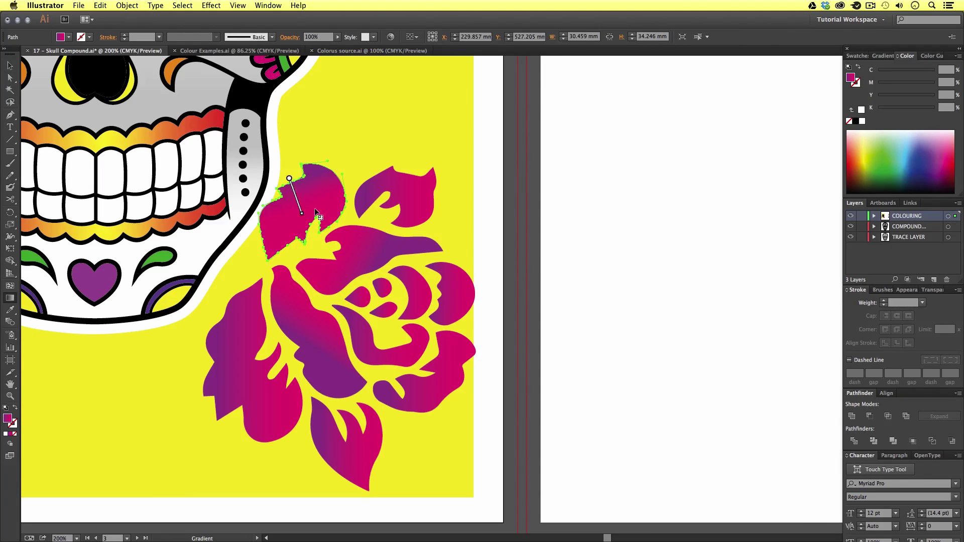
{"action": "left_click", "coordinate": [407, 303]}
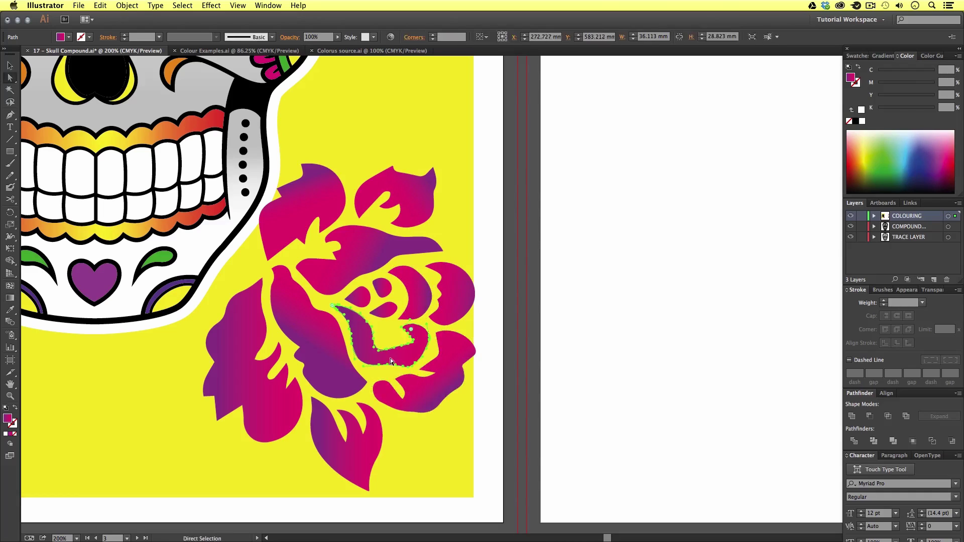
{"action": "left_click", "coordinate": [363, 479]}
{"action": "left_click_drag", "start_coordinate": [363, 481], "coordinate": [348, 436]}
{"action": "left_click", "coordinate": [386, 312], "text": "super"}
{"action": "left_click", "coordinate": [437, 304], "text": "super"}
{"action": "left_click", "coordinate": [362, 298], "text": "super"}
{"action": "key", "text": "super+shift+a"}
Step: Enlarge the rose to about 125 × 150 mm and move it over the right side of the skull's jaw
{"action": "key", "text": "z"}
{"action": "left_click", "coordinate": [337, 262], "text": "alt"}
{"action": "left_click", "coordinate": [413, 269], "text": "alt"}
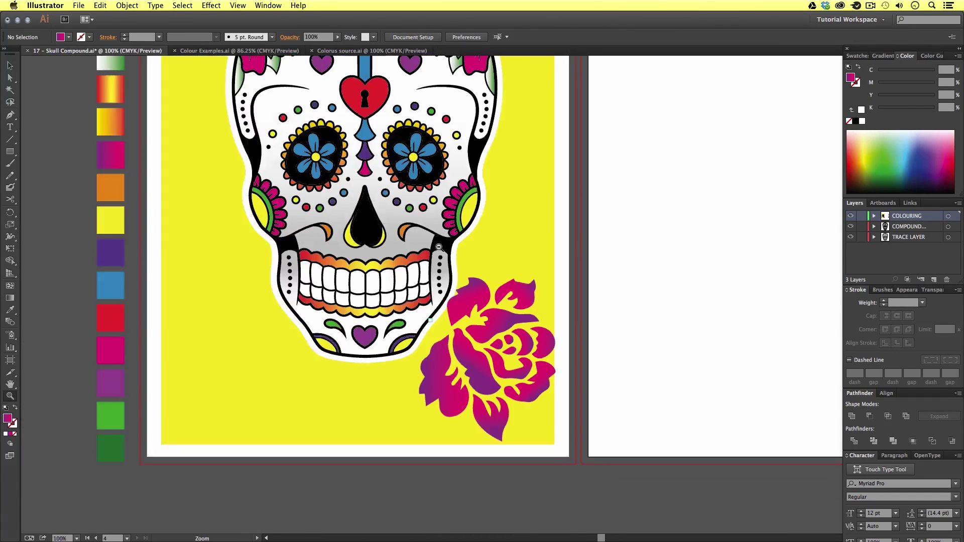
{"action": "left_click", "coordinate": [463, 291], "text": "alt"}
{"action": "key", "text": "v"}
{"action": "left_click_drag", "start_coordinate": [523, 378], "coordinate": [504, 362]}
{"action": "key", "text": "s"}
{"action": "mouse_move", "coordinate": [555, 401]}
{"action": "left_mouse_down"}
{"action": "mouse_move", "coordinate": [593, 431]}
{"action": "mouse_move", "coordinate": [567, 401]}
{"action": "left_mouse_up"}
{"action": "left_click_drag", "start_coordinate": [521, 229], "coordinate": [465, 284]}
{"action": "key", "text": "v"}
{"action": "left_click_drag", "start_coordinate": [458, 366], "coordinate": [458, 358]}
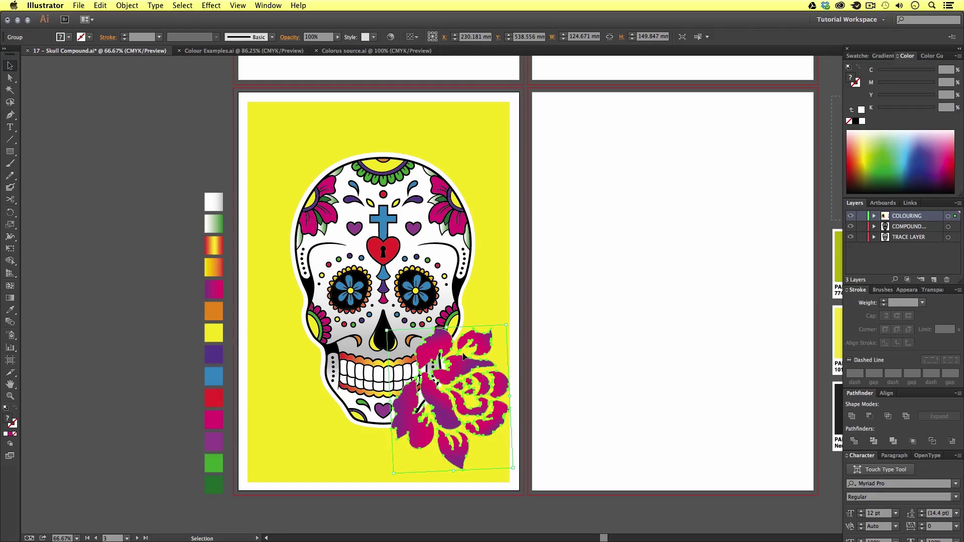
Step: Send the rose and the yellow background together to the back, behind the skull and its white outline
{"action": "left_click", "coordinate": [487, 221], "text": "shift"}
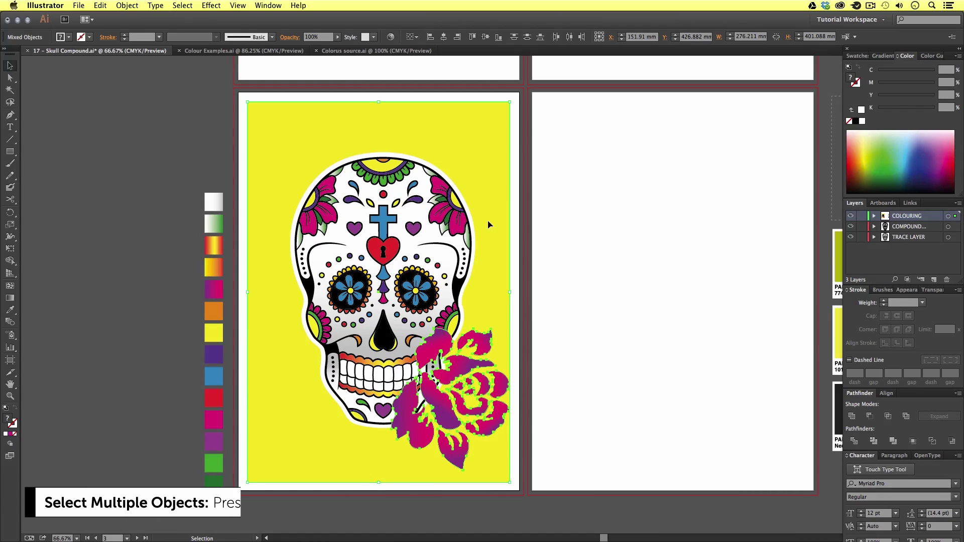
{"action": "right_click", "coordinate": [487, 222]}
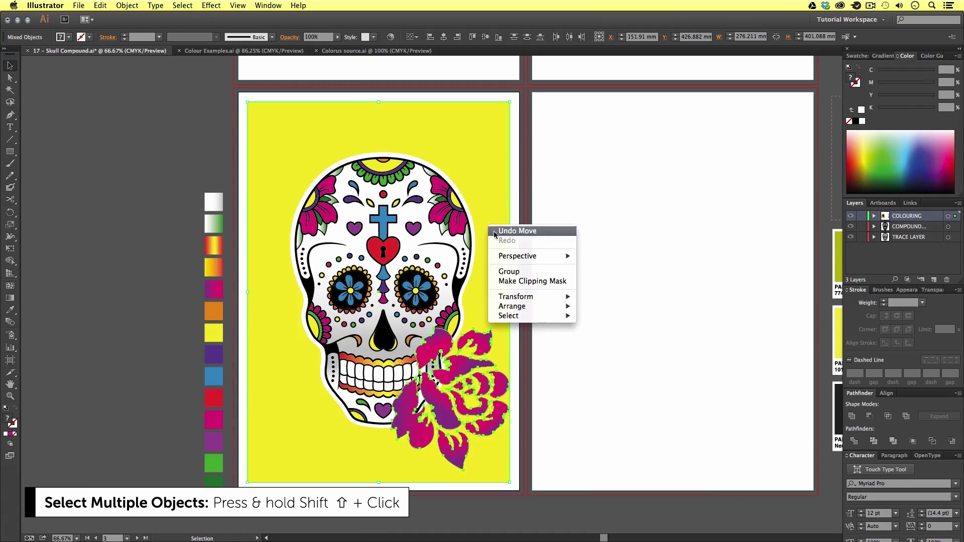
{"action": "mouse_move", "coordinate": [525, 306]}
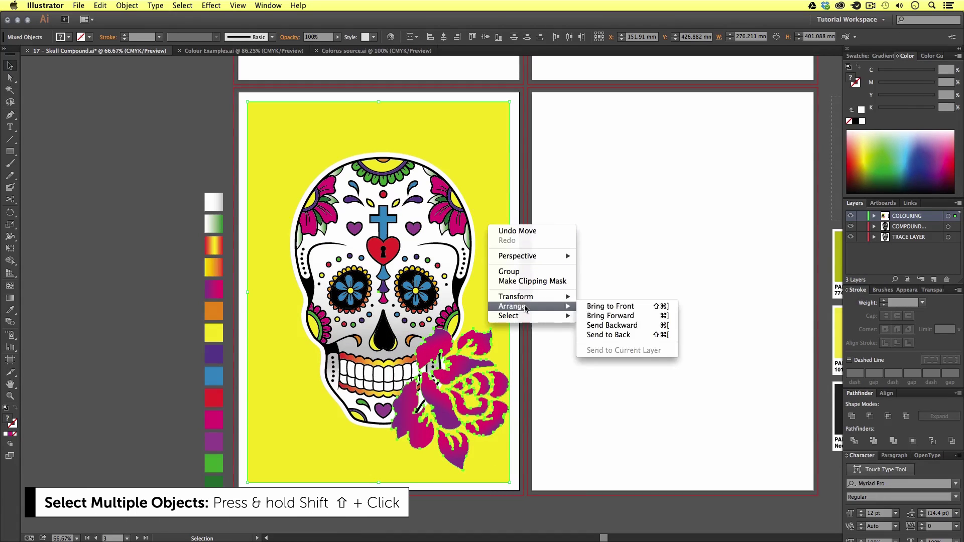
{"action": "left_click", "coordinate": [609, 335]}
{"action": "left_click", "coordinate": [611, 334]}
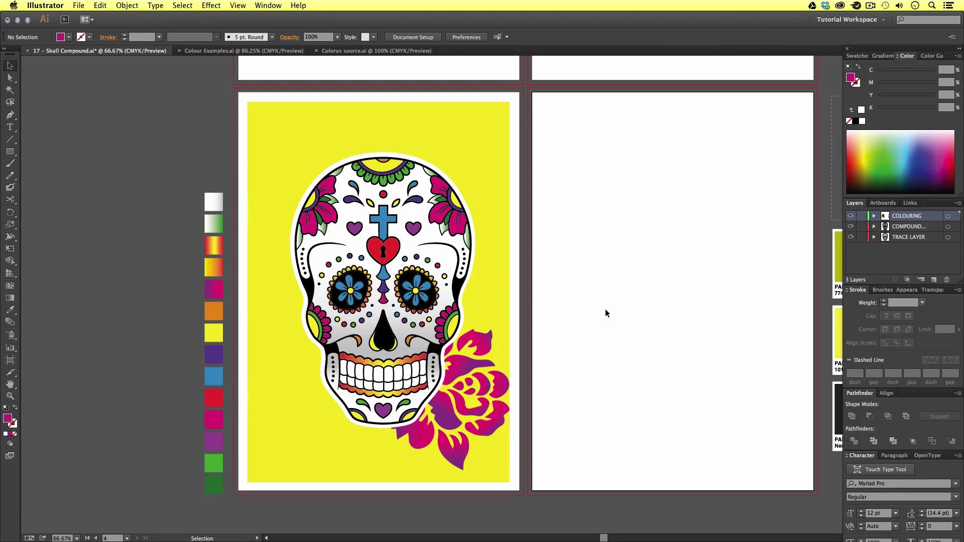
Step: Select the skull with its white outline, excluding the yellow background, and nudge them up to Y about 400.8 mm
{"action": "left_click", "coordinate": [465, 377]}
{"action": "left_click", "coordinate": [538, 213]}
{"action": "left_click_drag", "start_coordinate": [538, 206], "coordinate": [441, 263]}
{"action": "left_click", "coordinate": [490, 300], "text": "shift"}
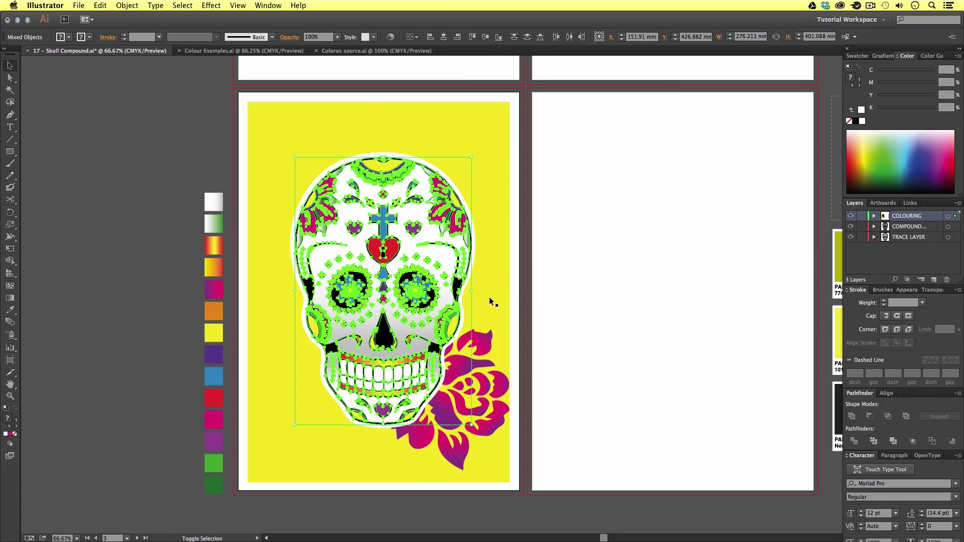
{"action": "key", "text": "Up"}
{"action": "key", "text": "Up"}
{"action": "key", "text": "Up"}
{"action": "key", "text": "Up"}
{"action": "key", "text": "Up"}
{"action": "key", "text": "Up"}
{"action": "key", "text": "Up"}
{"action": "key", "text": "Up"}
{"action": "key", "text": "Up"}
{"action": "key", "text": "Up"}
{"action": "key", "text": "Up"}
{"action": "key", "text": "Up"}
{"action": "key", "text": "Up"}
{"action": "key", "text": "Up"}
{"action": "key", "text": "Up"}
{"action": "key", "text": "Up"}
{"action": "key", "text": "Up"}
{"action": "key", "text": "Up"}
{"action": "key", "text": "Up"}
{"action": "key", "text": "Up"}
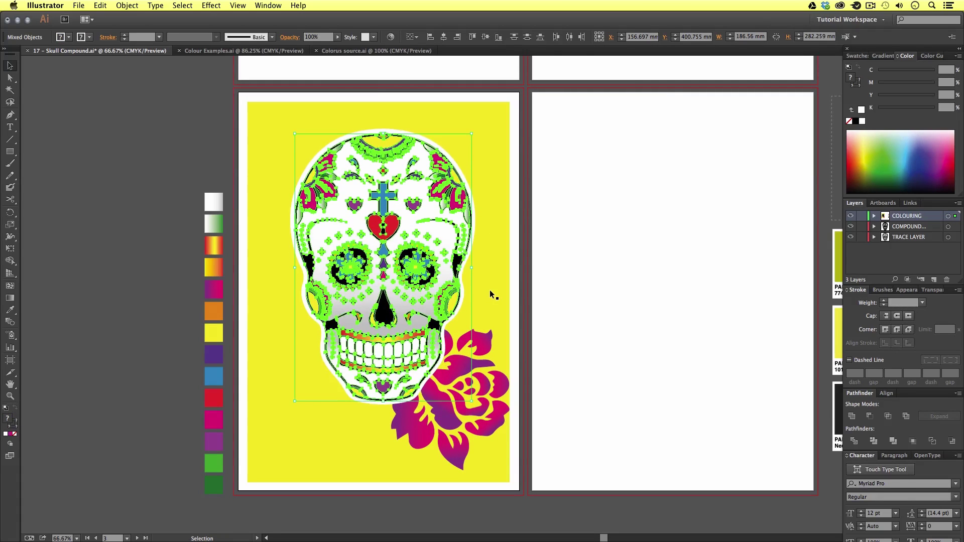
Step: Copy the rose to the left side of the skull, reflect it across the vertical axis and position both roses symmetrically
{"action": "left_click_drag", "start_coordinate": [477, 365], "coordinate": [351, 344]}
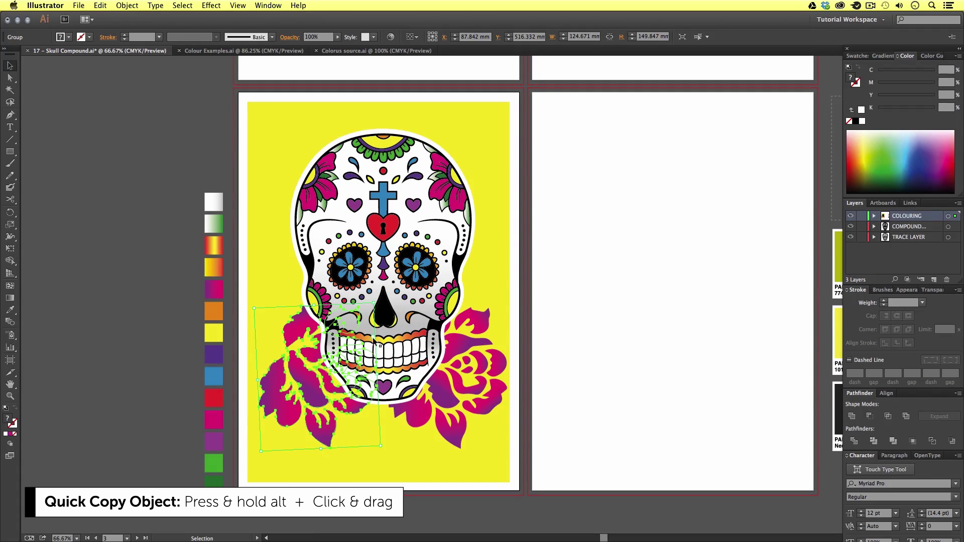
{"action": "left_click", "coordinate": [127, 6]}
{"action": "mouse_move", "coordinate": [140, 17]}
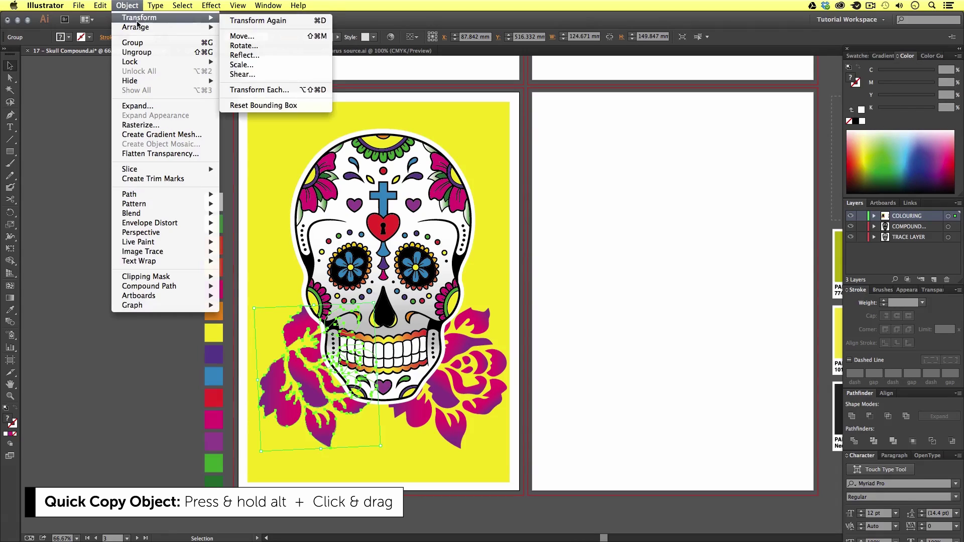
{"action": "left_click", "coordinate": [268, 58]}
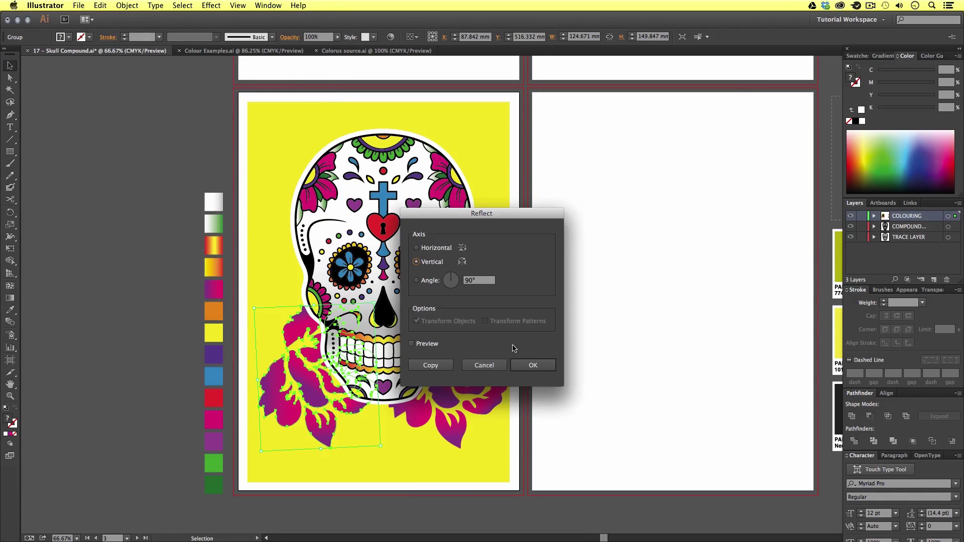
{"action": "left_click", "coordinate": [529, 366]}
{"action": "left_click_drag", "start_coordinate": [322, 391], "coordinate": [457, 342]}
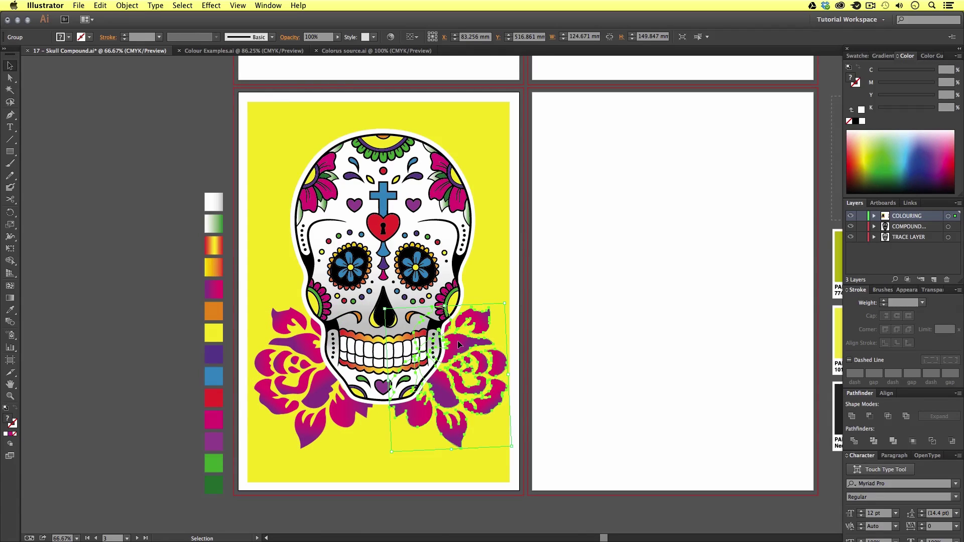
{"action": "left_click", "coordinate": [602, 332]}
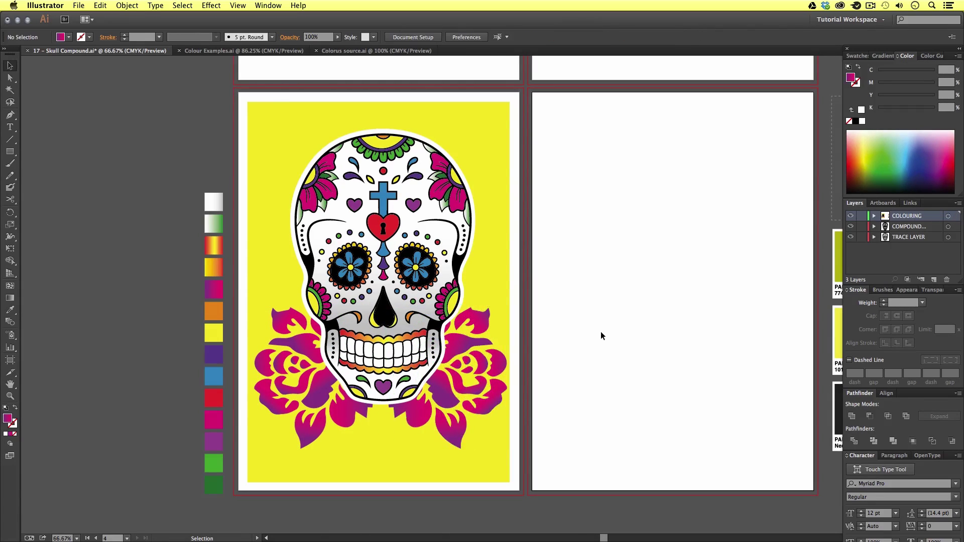
Step: Centre the skull and its white outline between the two roses at X about 153.5 mm
{"action": "left_click", "coordinate": [407, 411]}
{"action": "left_click", "coordinate": [344, 416], "text": "shift"}
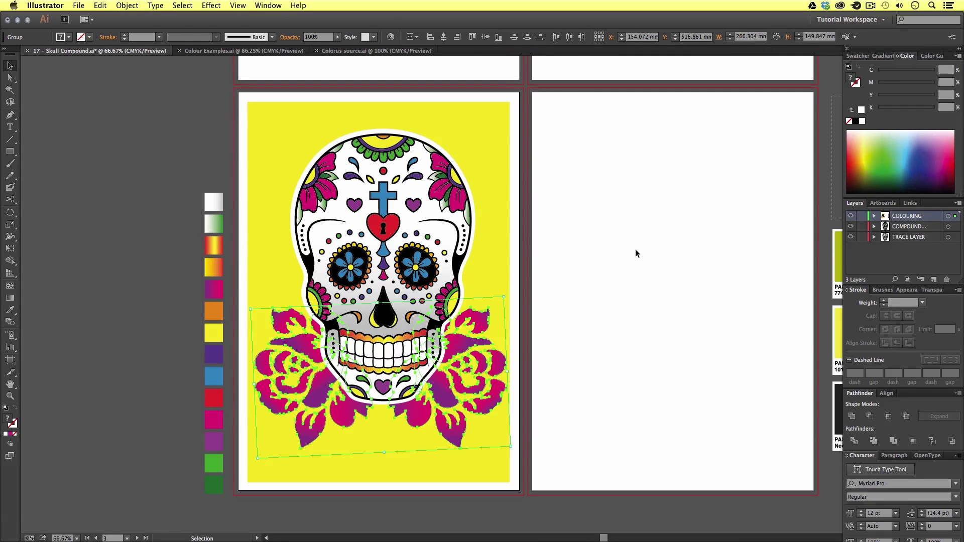
{"action": "left_click_drag", "start_coordinate": [557, 178], "coordinate": [463, 231]}
{"action": "left_click", "coordinate": [479, 138], "text": "shift"}
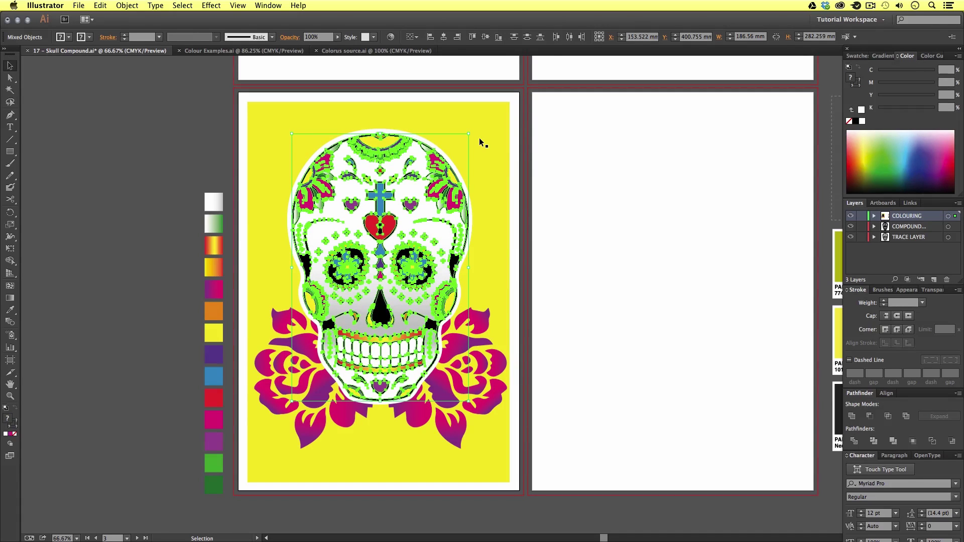
{"action": "left_click", "coordinate": [565, 178]}
Step: Duplicate the complete skull, roses and yellow background onto the empty artboard beside the Pantone swatches
{"action": "key", "text": "z"}
{"action": "left_click", "coordinate": [444, 323], "text": "alt"}
{"action": "left_click", "coordinate": [467, 297]}
{"action": "left_click_drag", "start_coordinate": [521, 285], "coordinate": [446, 290]}
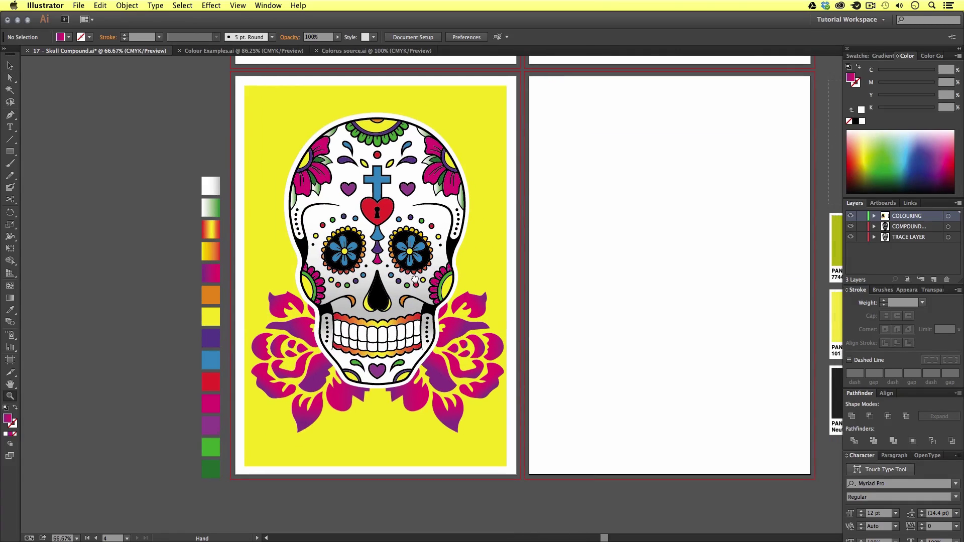
{"action": "left_click_drag", "start_coordinate": [525, 256], "coordinate": [435, 282]}
{"action": "key", "text": "v"}
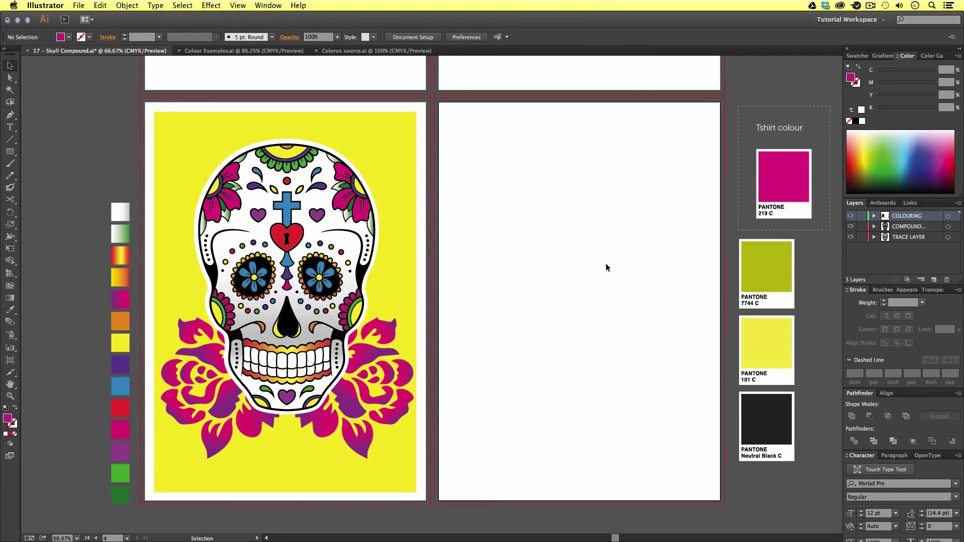
{"action": "left_click_drag", "start_coordinate": [424, 169], "coordinate": [182, 465]}
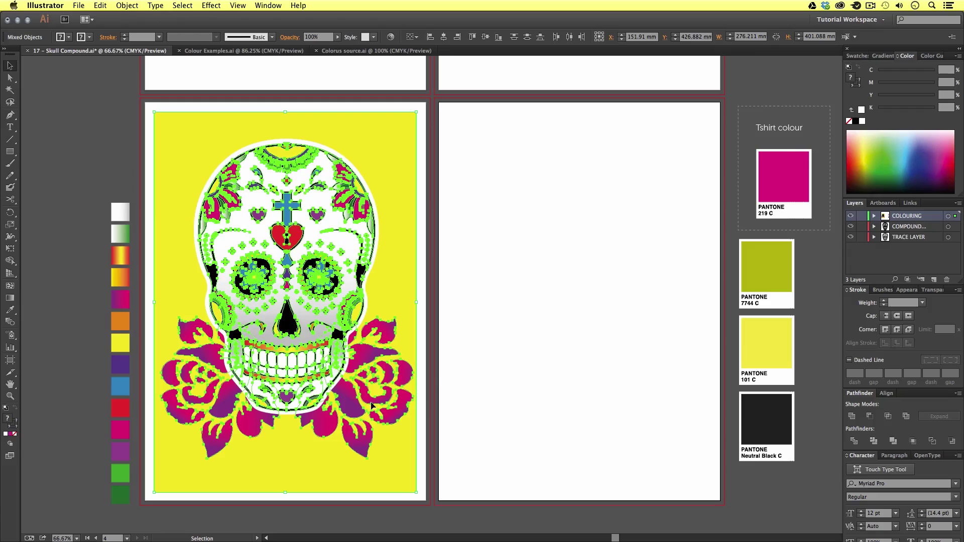
{"action": "left_click_drag", "start_coordinate": [463, 116], "coordinate": [511, 467]}
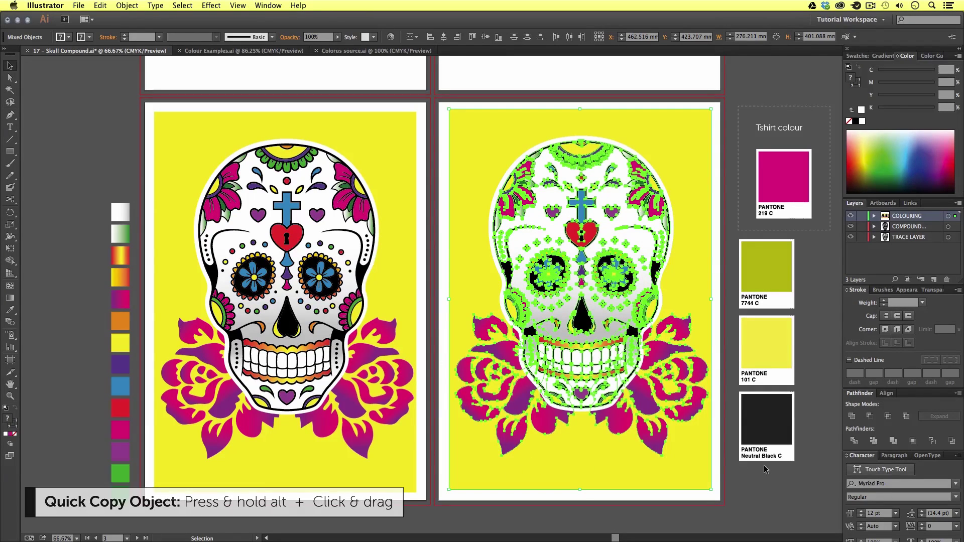
{"action": "scroll", "coordinate": [560, 249], "scroll_direction": "right", "scroll_amount": 5}
{"action": "left_click", "coordinate": [764, 262]}
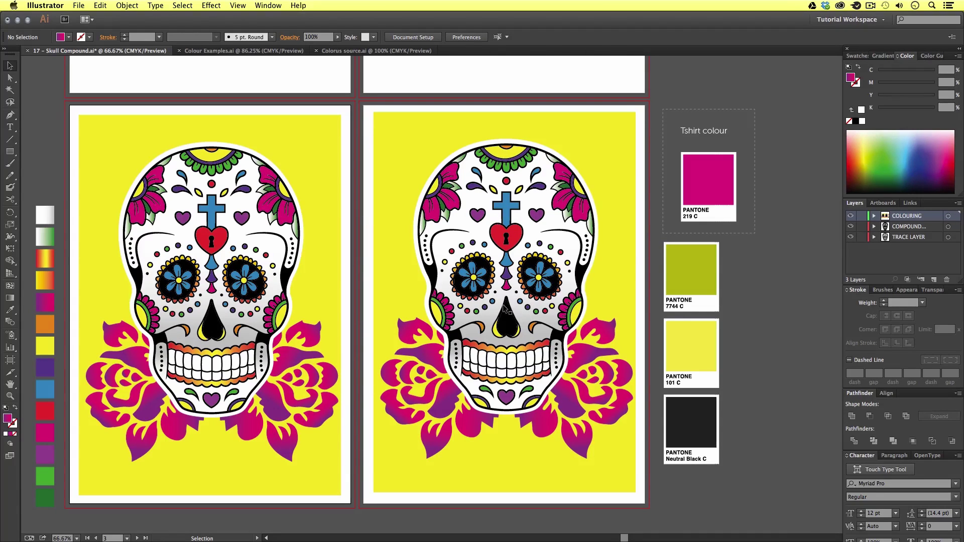
Step: Move the duplicated skull down off its white outline, delete that outline shape and return the skull to its place between the roses
{"action": "left_click", "coordinate": [527, 316]}
{"action": "left_click_drag", "start_coordinate": [537, 304], "coordinate": [537, 361]}
{"action": "left_click", "coordinate": [514, 164]}
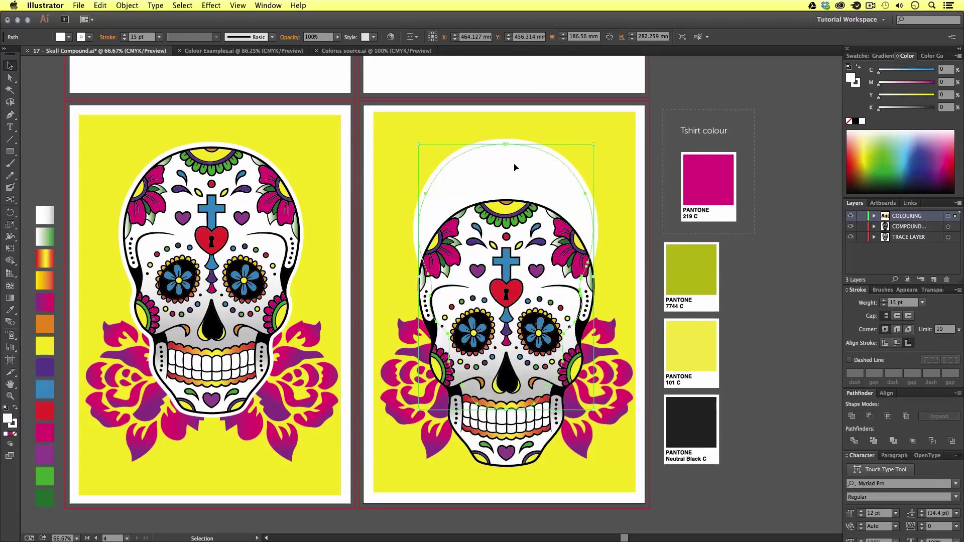
{"action": "key", "text": "Delete"}
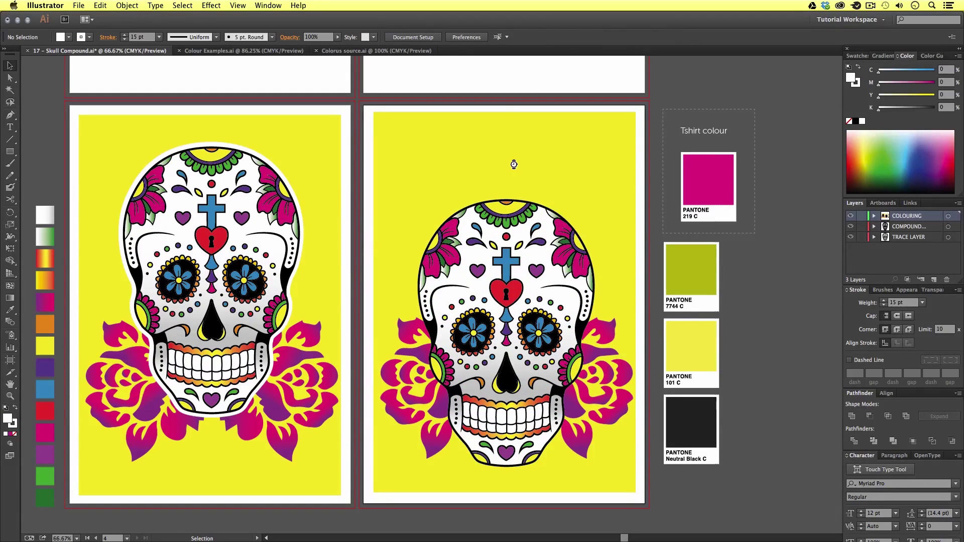
{"action": "left_click_drag", "start_coordinate": [513, 375], "coordinate": [513, 340]}
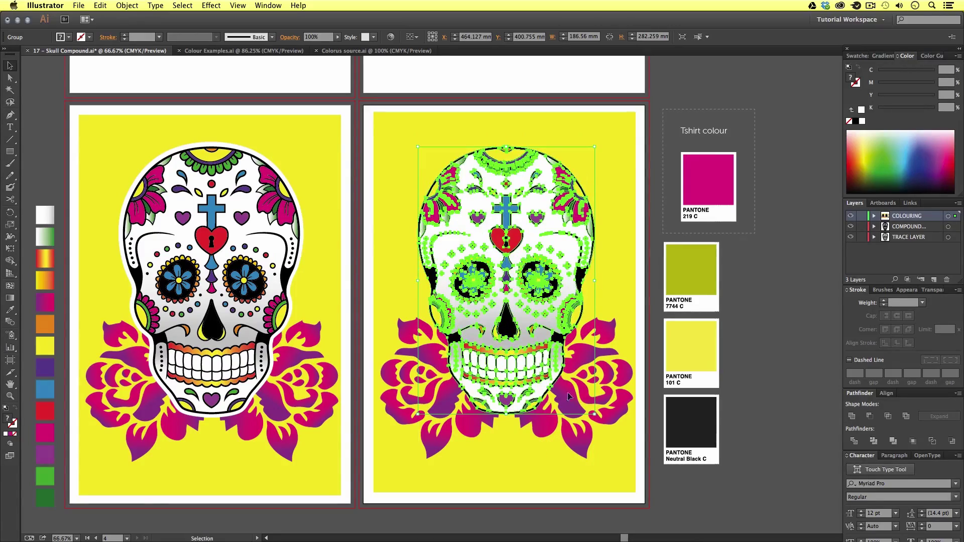
Step: Move both roses on the duplicated artwork straight down until they sit clear below the skull
{"action": "left_click", "coordinate": [628, 382]}
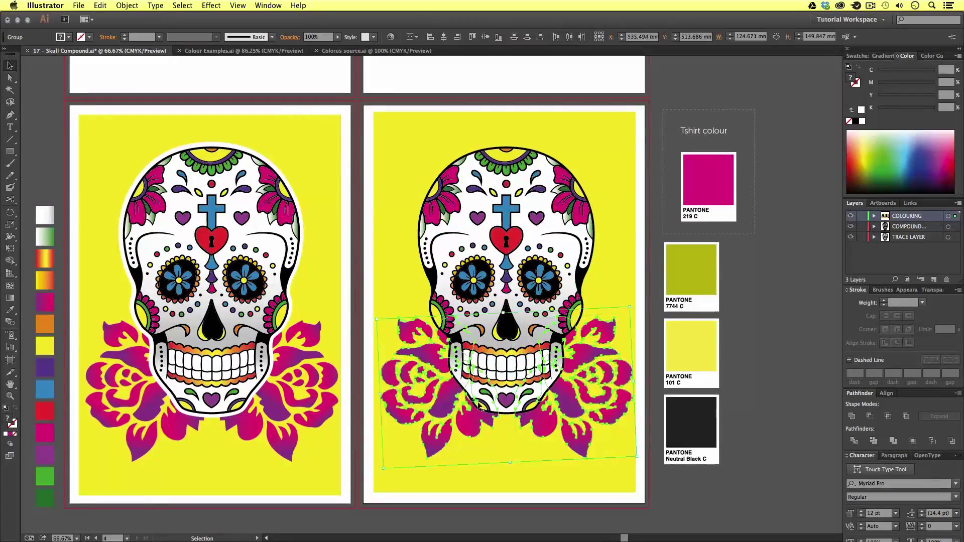
{"action": "scroll", "coordinate": [480, 332], "scroll_direction": "down", "scroll_amount": 3}
{"action": "left_click_drag", "start_coordinate": [481, 331], "coordinate": [479, 434]}
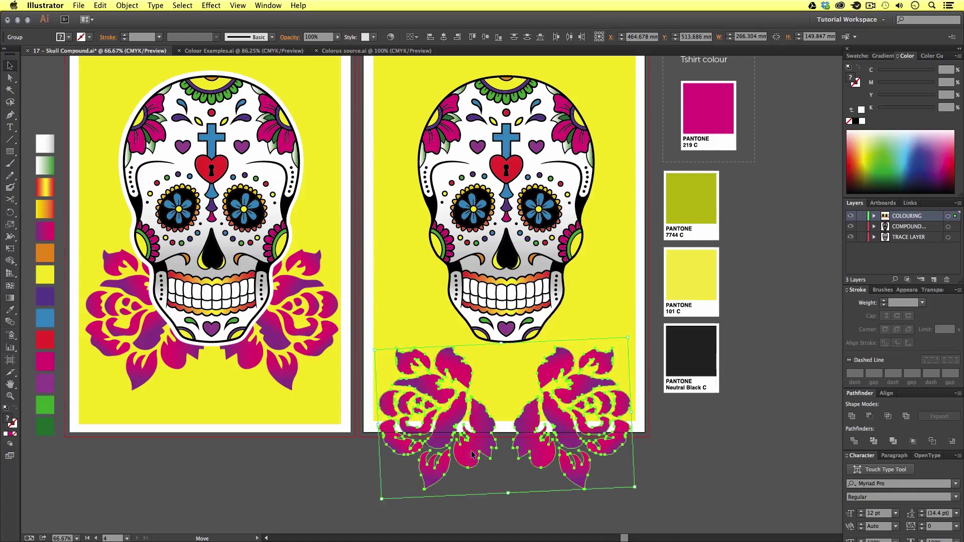
{"action": "left_click", "coordinate": [745, 458]}
{"action": "scroll", "coordinate": [620, 344], "scroll_direction": "up", "scroll_amount": 2}
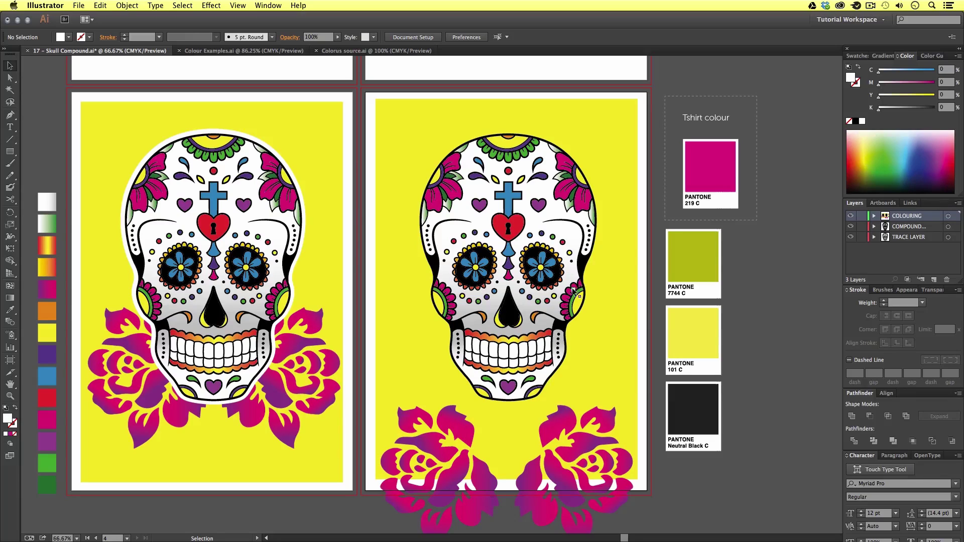
Step: Examine the T-shirt colour swatch and the three Pantone ink swatches beside the duplicated skull
{"action": "key", "text": "space"}
{"action": "left_click_drag", "start_coordinate": [578, 302], "coordinate": [414, 320]}
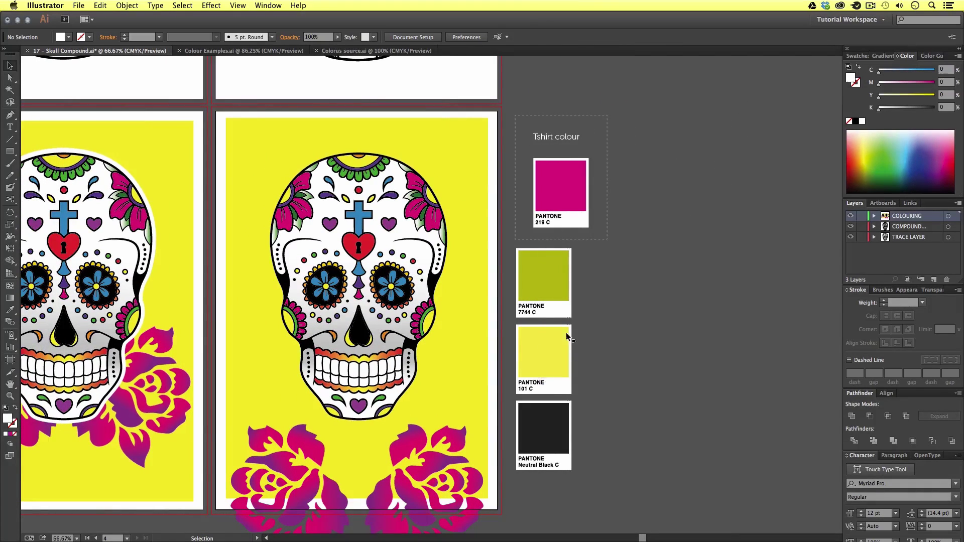
{"action": "key", "text": "space"}
{"action": "left_click_drag", "start_coordinate": [591, 329], "coordinate": [630, 282]}
{"action": "key", "text": "z"}
{"action": "left_click", "coordinate": [507, 246]}
{"action": "left_click_drag", "start_coordinate": [508, 243], "coordinate": [535, 196]}
{"action": "key", "text": "v"}
{"action": "left_click_drag", "start_coordinate": [731, 249], "coordinate": [726, 266]}
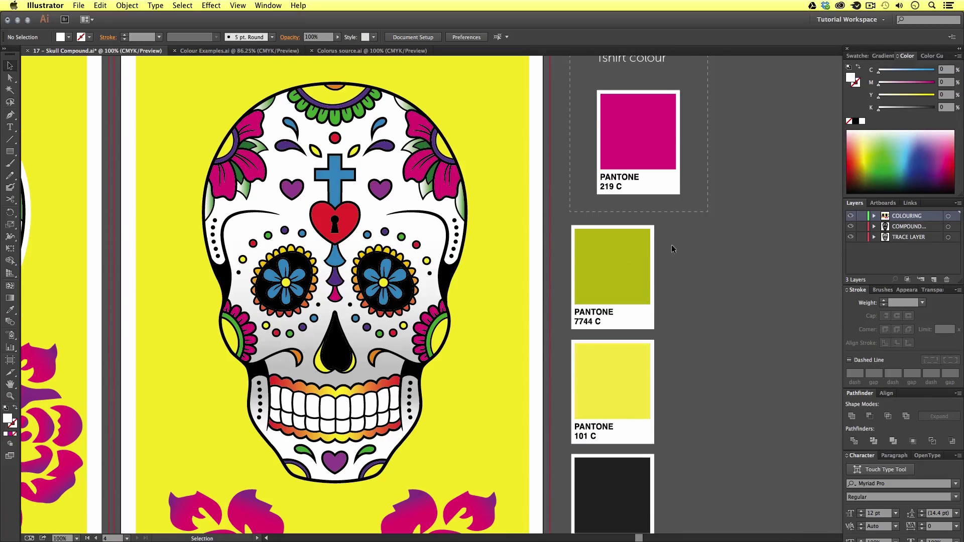
{"action": "left_click_drag", "start_coordinate": [714, 336], "coordinate": [701, 305]}
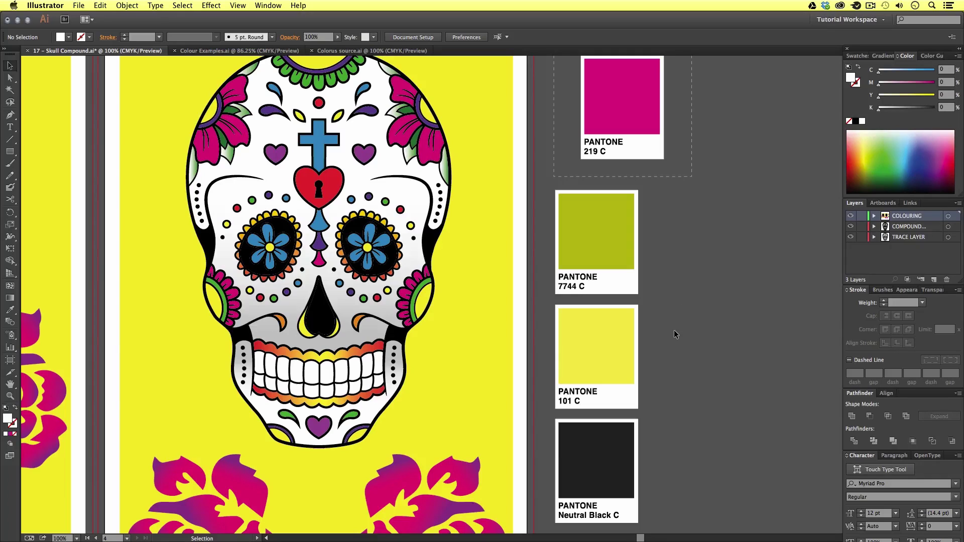
Step: Open the PANTONE+ Solid Coated colour book and place it beside the reference swatches
{"action": "left_click", "coordinate": [857, 56]}
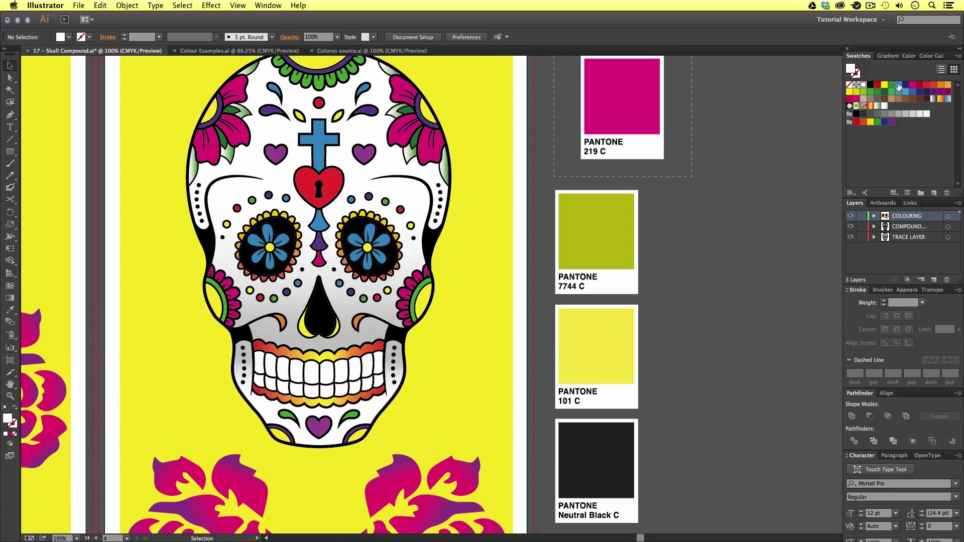
{"action": "left_click", "coordinate": [959, 57]}
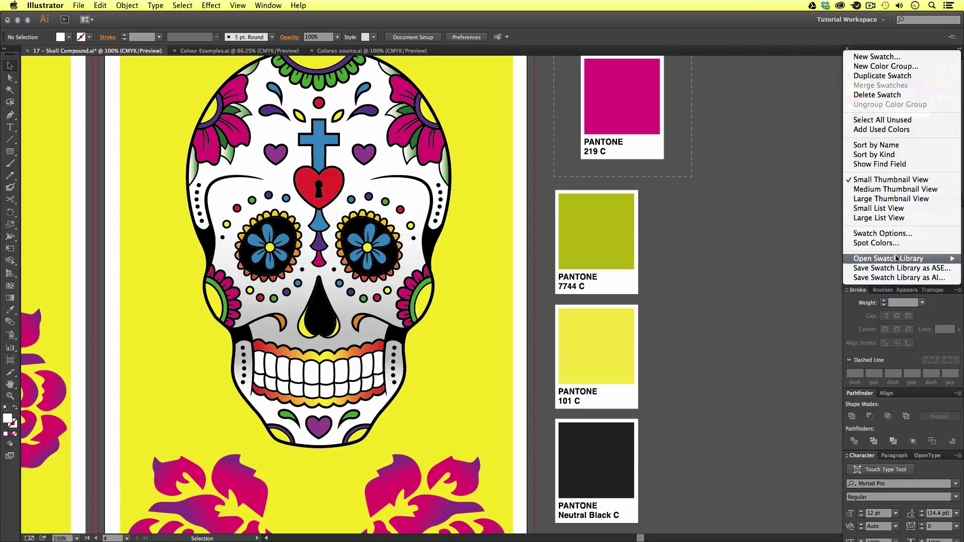
{"action": "mouse_move", "coordinate": [899, 261]}
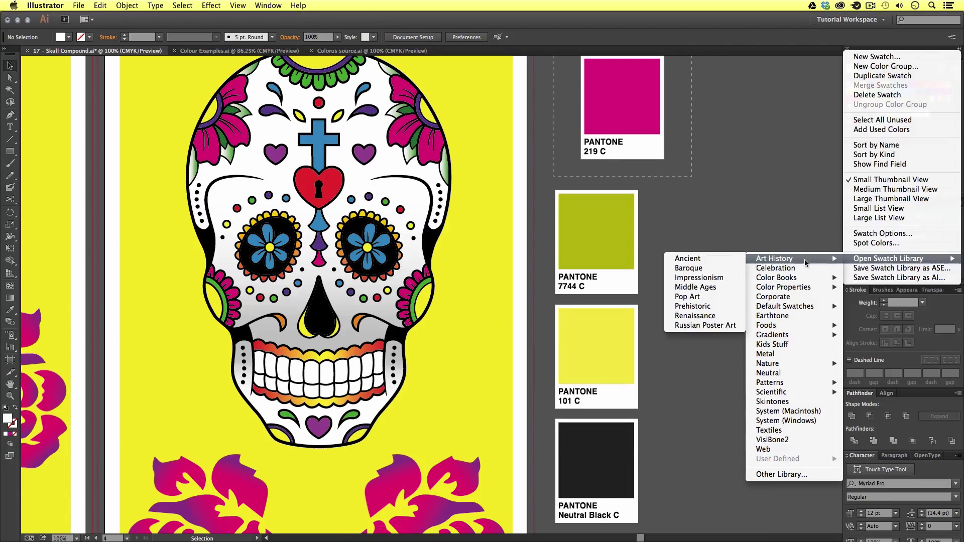
{"action": "mouse_move", "coordinate": [803, 279]}
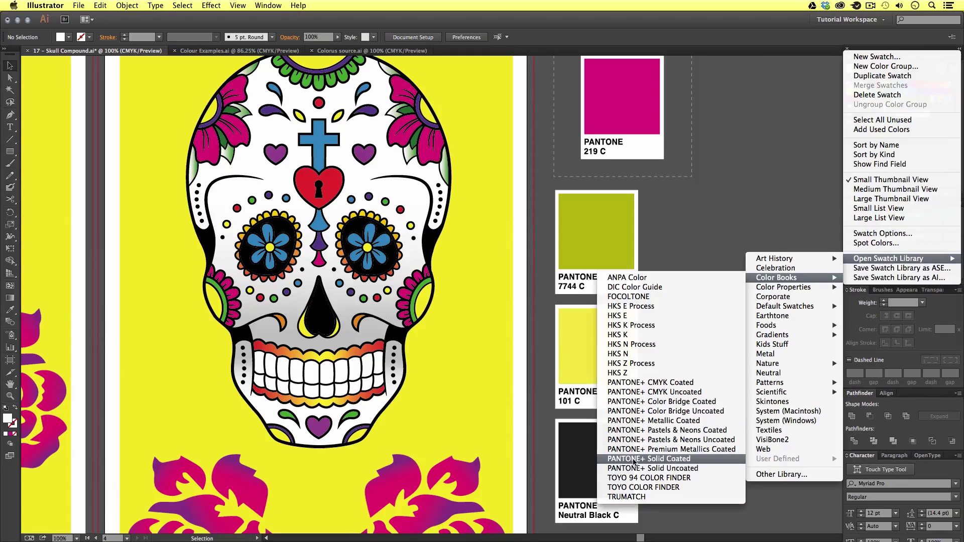
{"action": "left_click", "coordinate": [671, 459]}
{"action": "left_click_drag", "start_coordinate": [543, 320], "coordinate": [589, 455]}
{"action": "left_click_drag", "start_coordinate": [547, 253], "coordinate": [784, 225]}
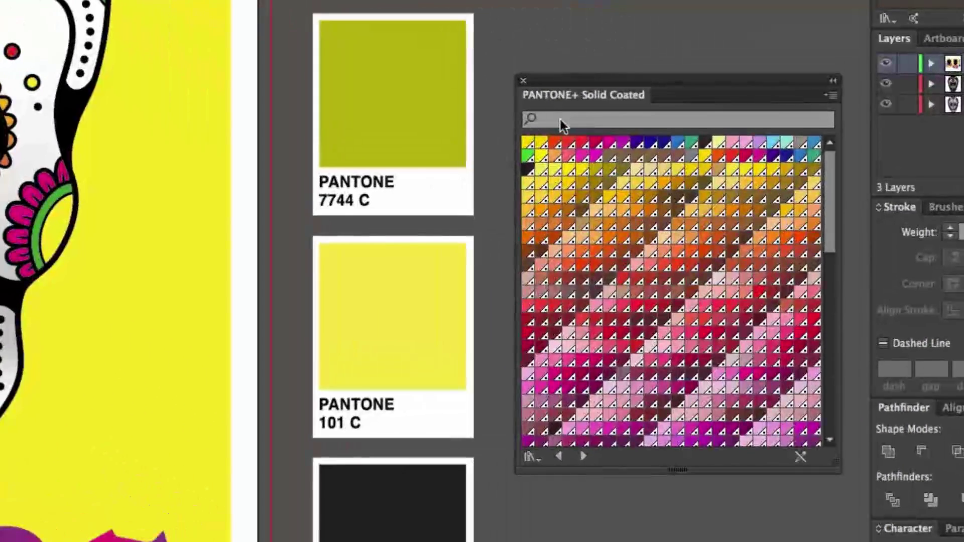
Step: Find PANTONE 219 C and PANTONE 7744 C in the colour book and add both to the document swatches
{"action": "left_click", "coordinate": [559, 119]}
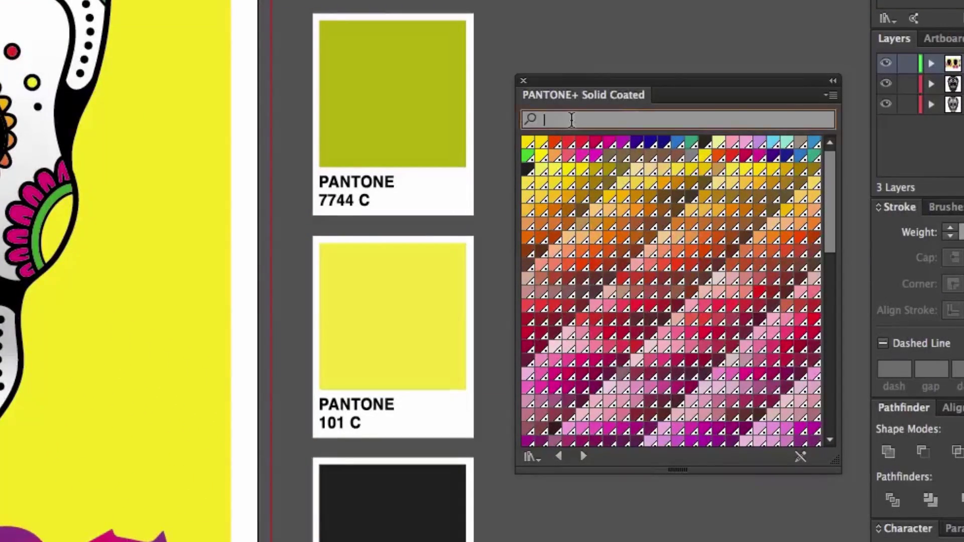
{"action": "type", "text": "219"}
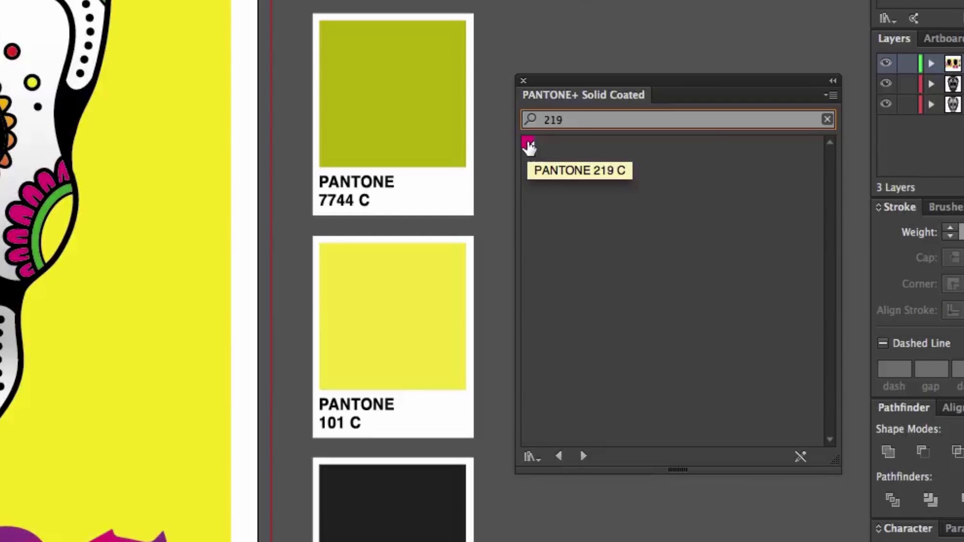
{"action": "left_click", "coordinate": [529, 146]}
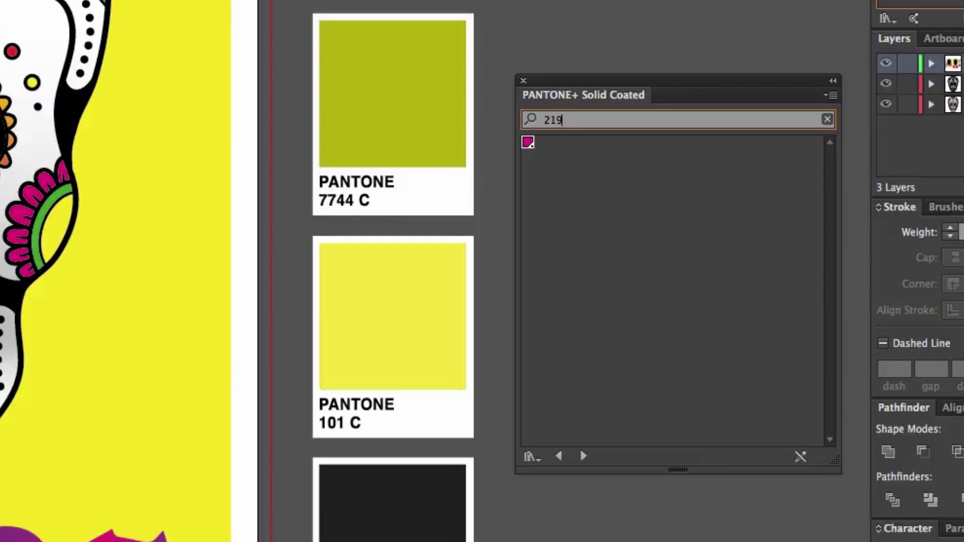
{"action": "double_click", "coordinate": [583, 117]}
{"action": "type", "text": "7744"}
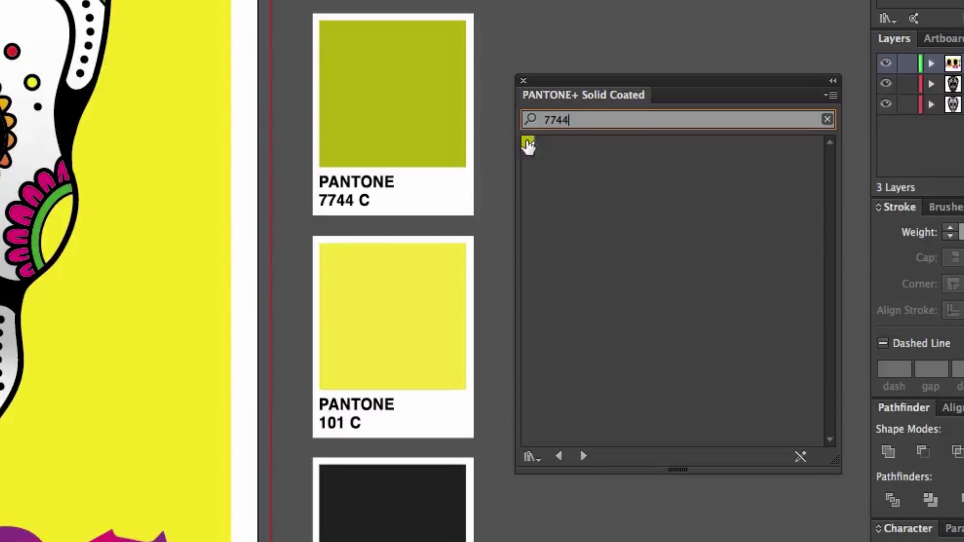
{"action": "left_click", "coordinate": [528, 143]}
Step: Add PANTONE 101 C and PANTONE Neutral Black C to the document swatches and close the colour book
{"action": "left_click_drag", "start_coordinate": [576, 120], "coordinate": [517, 119]}
{"action": "type", "text": "101"}
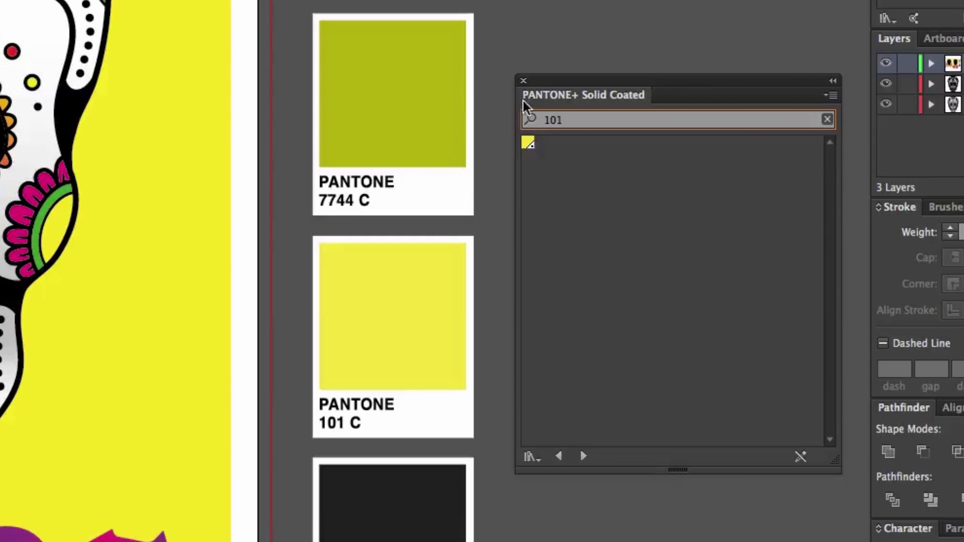
{"action": "left_click", "coordinate": [528, 143]}
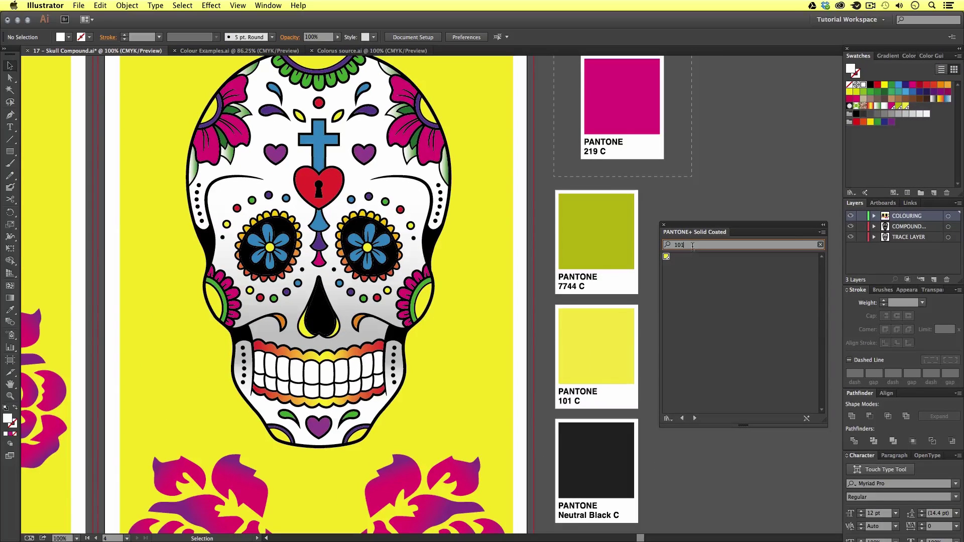
{"action": "type", "text": "neut"}
{"action": "left_click", "coordinate": [663, 225]}
Step: Fill the duplicate's yellow background rectangle with the T-shirt colour PANTONE 219 C
{"action": "left_click", "coordinate": [478, 297]}
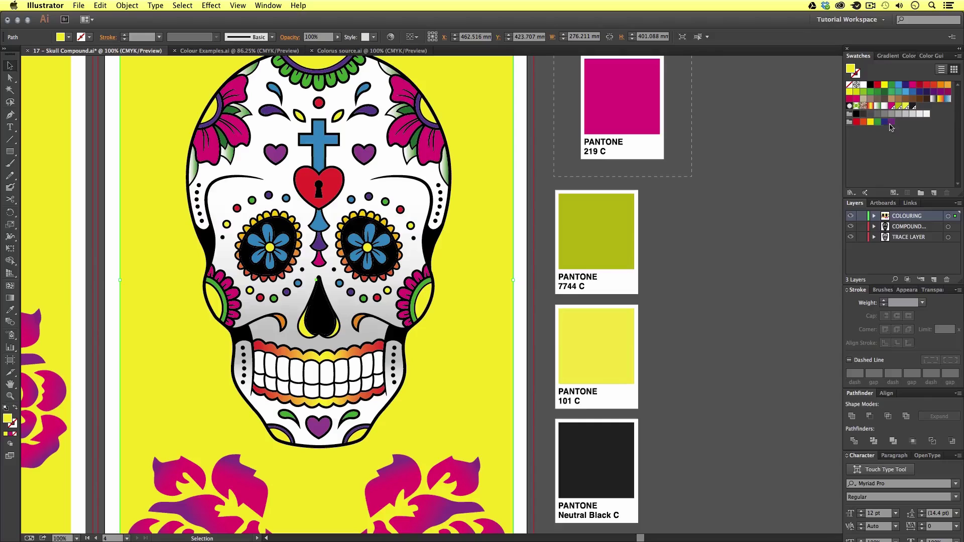
{"action": "left_click", "coordinate": [892, 106]}
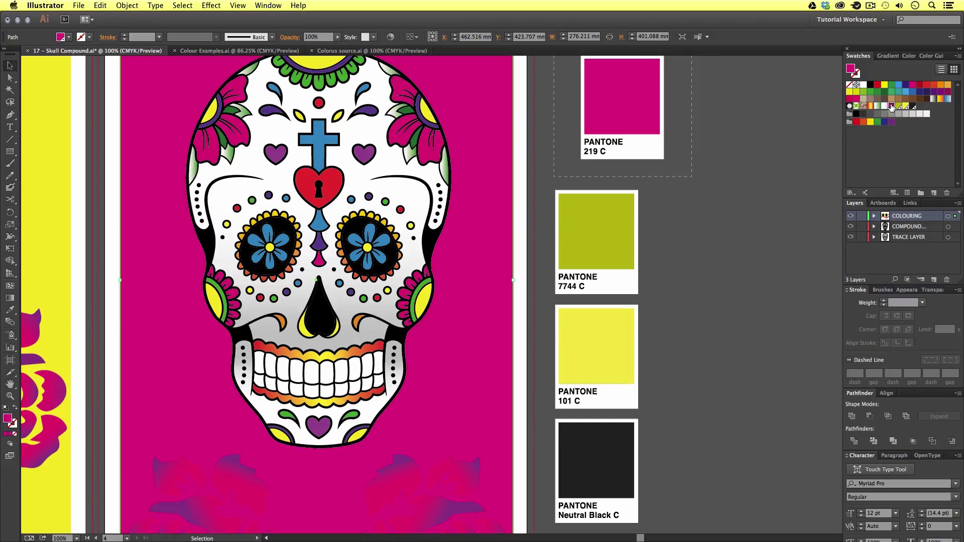
Step: Fill the entire duplicated skull group with PANTONE 7744 C
{"action": "left_click", "coordinate": [364, 224]}
{"action": "key", "text": "z"}
{"action": "left_click", "coordinate": [405, 281], "text": "alt"}
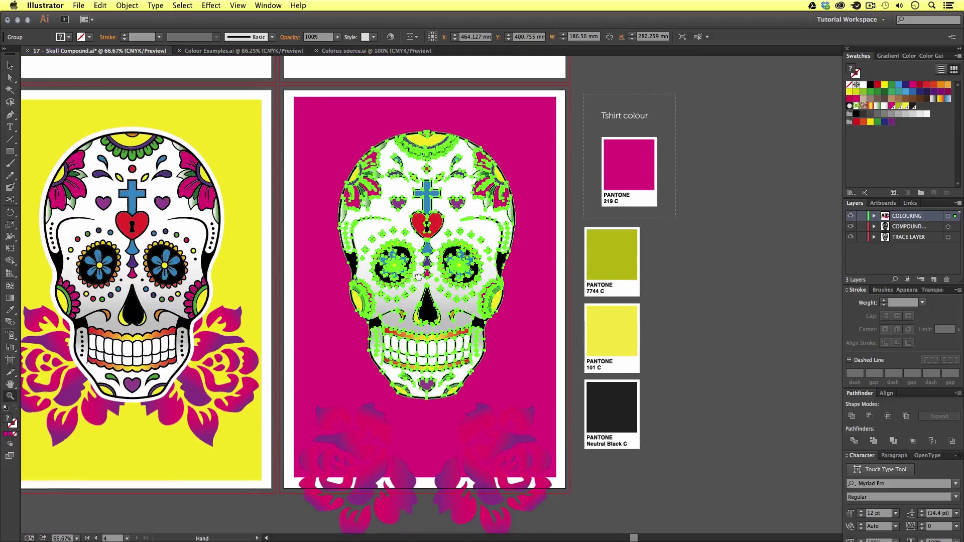
{"action": "key", "text": "v"}
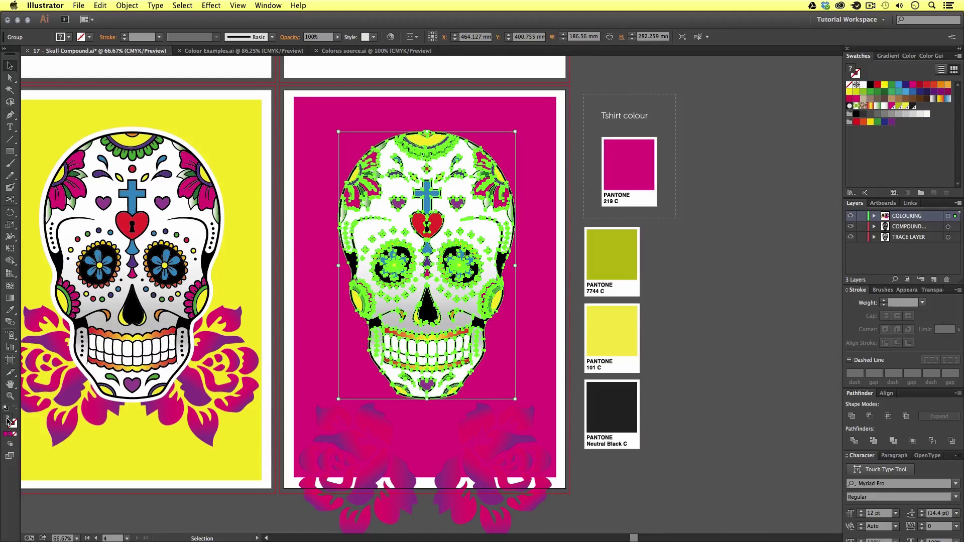
{"action": "key", "text": "z"}
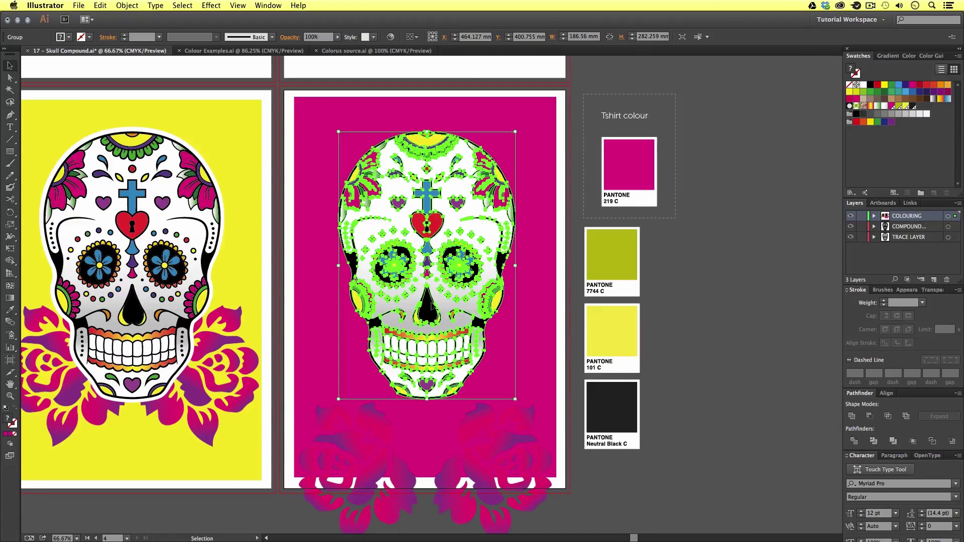
{"action": "left_click", "coordinate": [428, 285]}
{"action": "left_click_drag", "start_coordinate": [466, 289], "coordinate": [417, 297]}
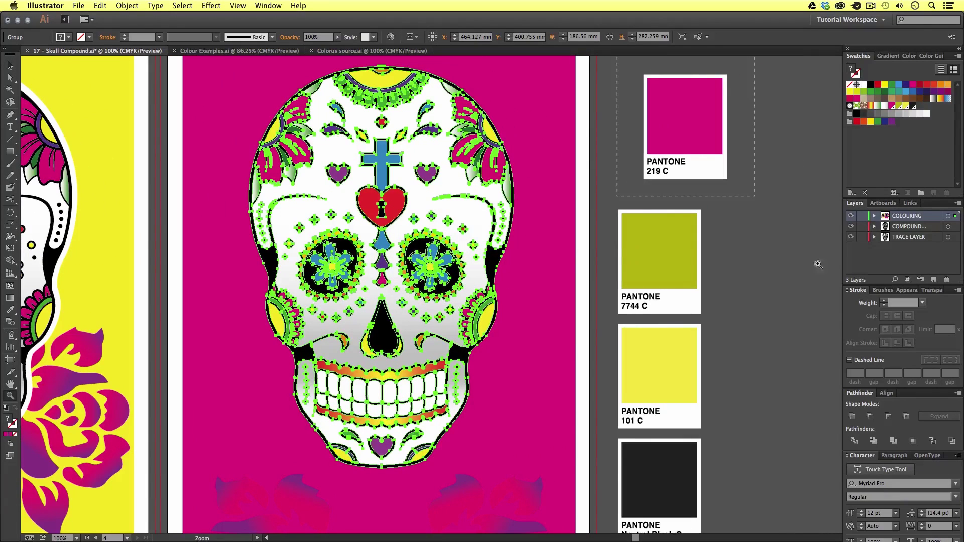
{"action": "left_click", "coordinate": [899, 106]}
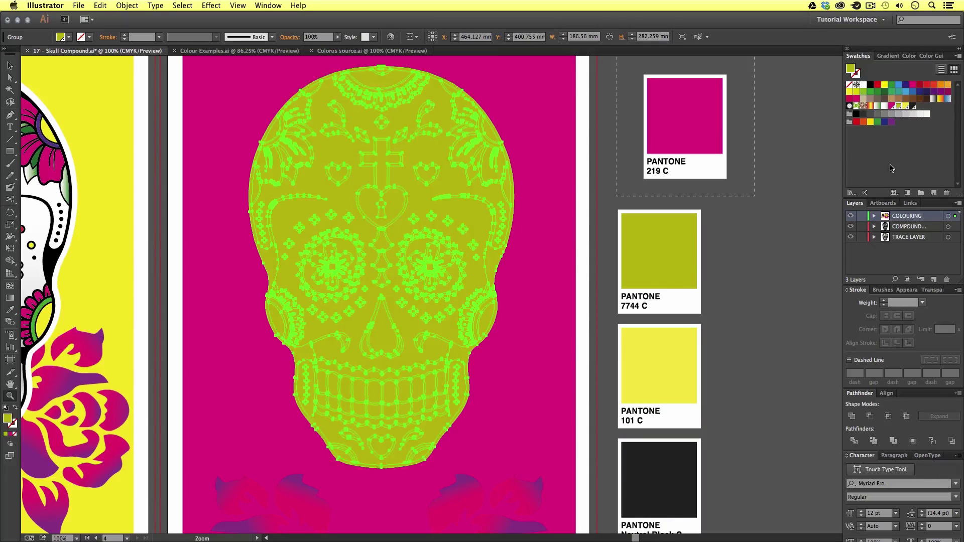
Step: Ungroup the duplicated skull and fill its linework compound path with PANTONE Neutral Black C
{"action": "key", "text": "v"}
{"action": "right_click", "coordinate": [450, 260]}
{"action": "left_click", "coordinate": [477, 320]}
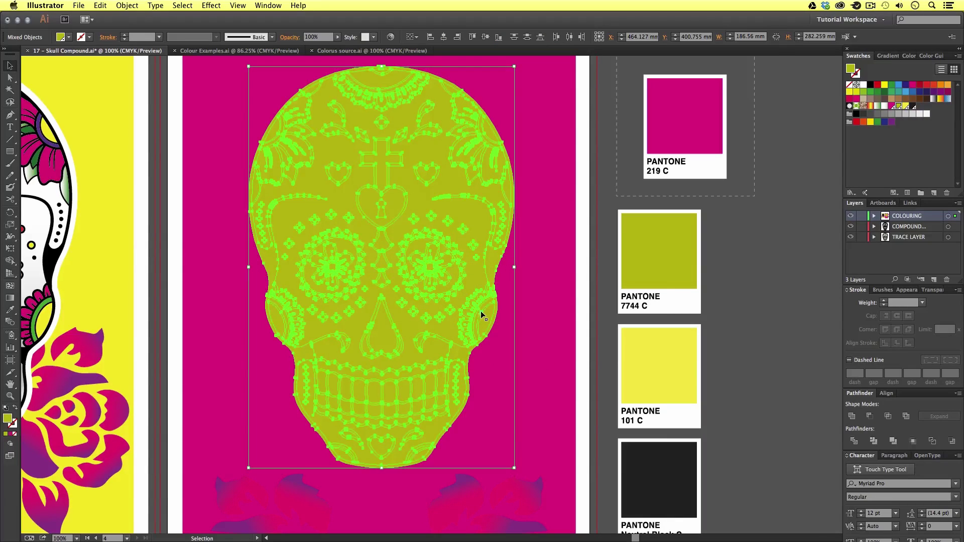
{"action": "left_click", "coordinate": [582, 292]}
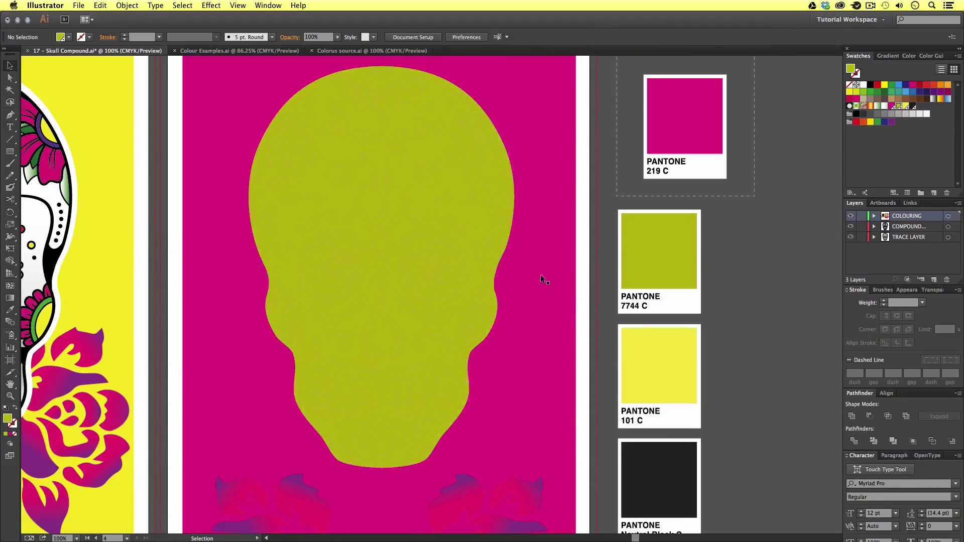
{"action": "left_click", "coordinate": [496, 261]}
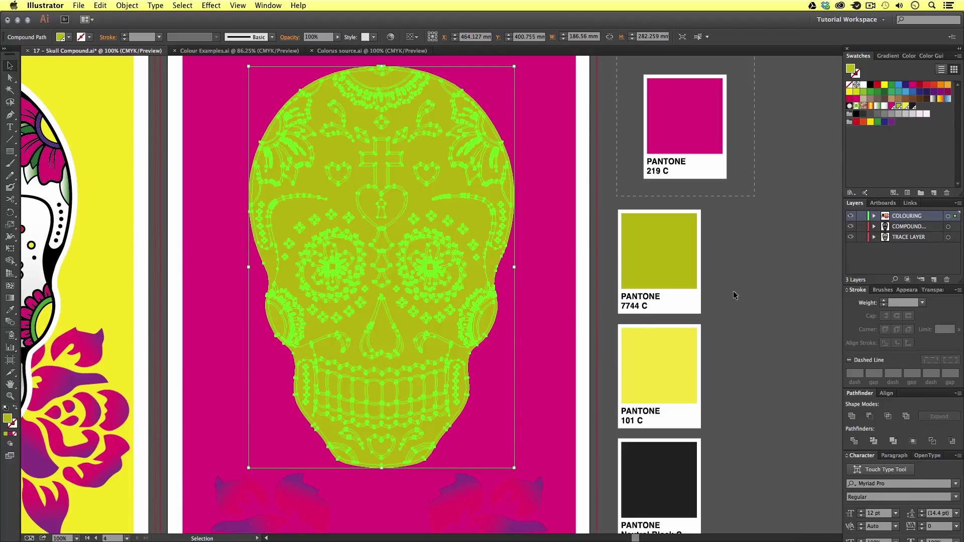
{"action": "left_click", "coordinate": [912, 106]}
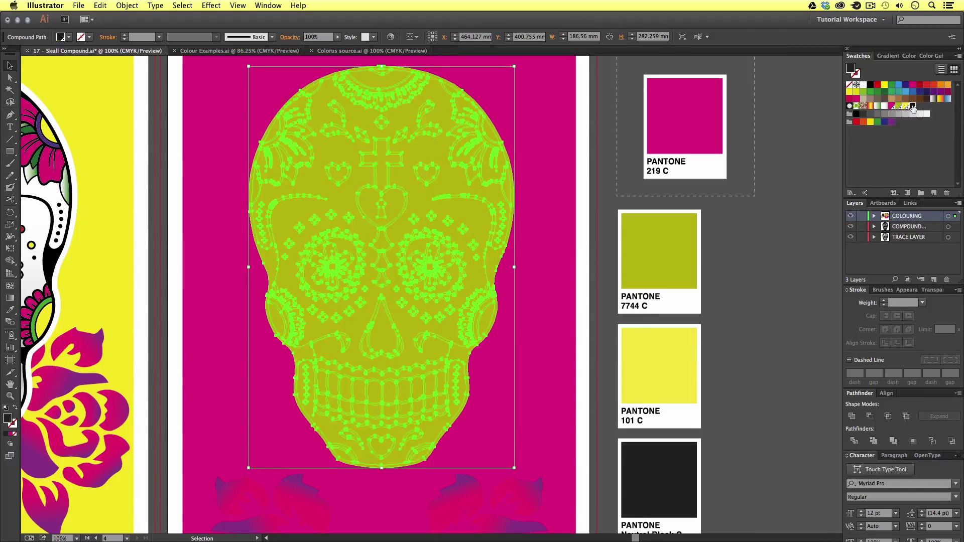
{"action": "left_click", "coordinate": [754, 315]}
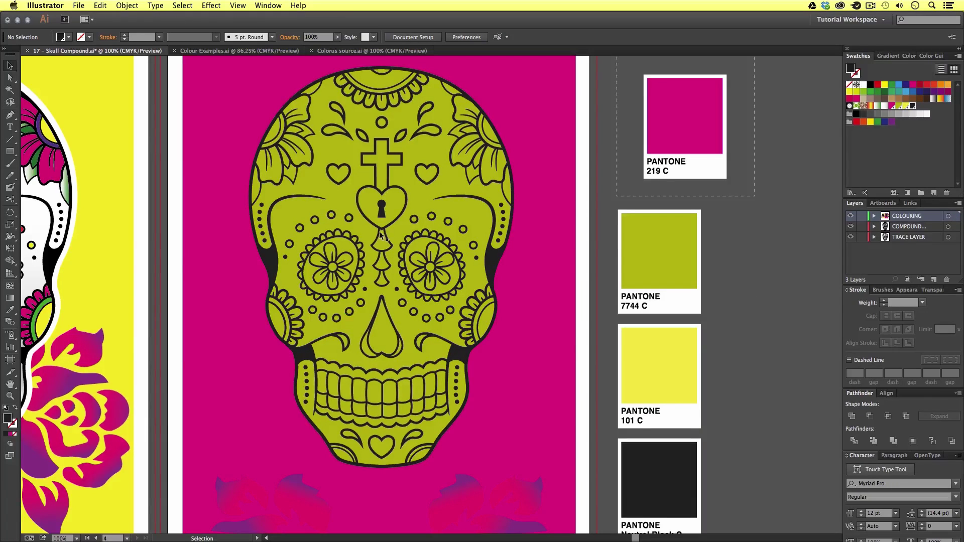
{"action": "left_click_drag", "start_coordinate": [394, 306], "coordinate": [423, 296]}
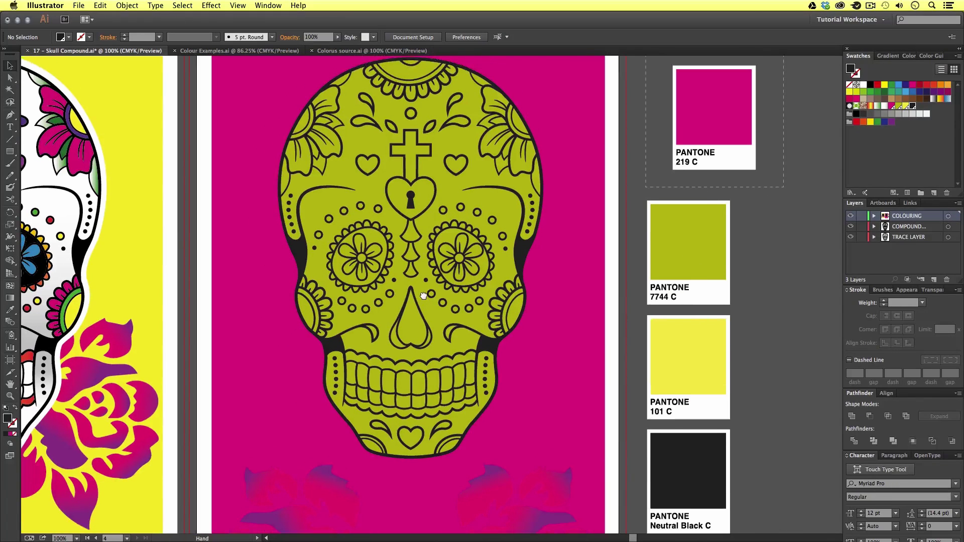
{"action": "left_click", "coordinate": [421, 329]}
{"action": "left_click", "coordinate": [488, 300]}
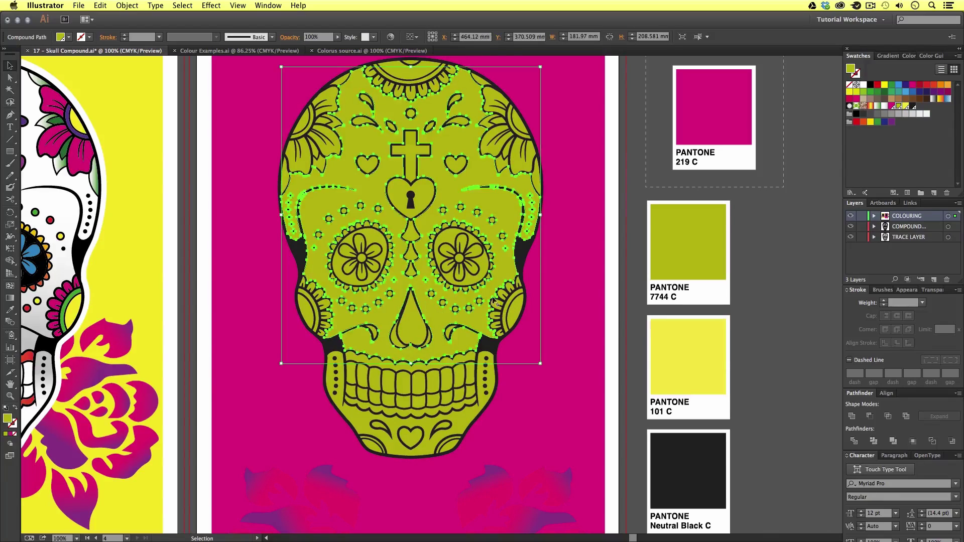
{"action": "left_click", "coordinate": [636, 236]}
Step: Fill both roses below the duplicated skull with PANTONE 7744 C
{"action": "scroll", "coordinate": [518, 325], "scroll_direction": "down", "scroll_amount": 5}
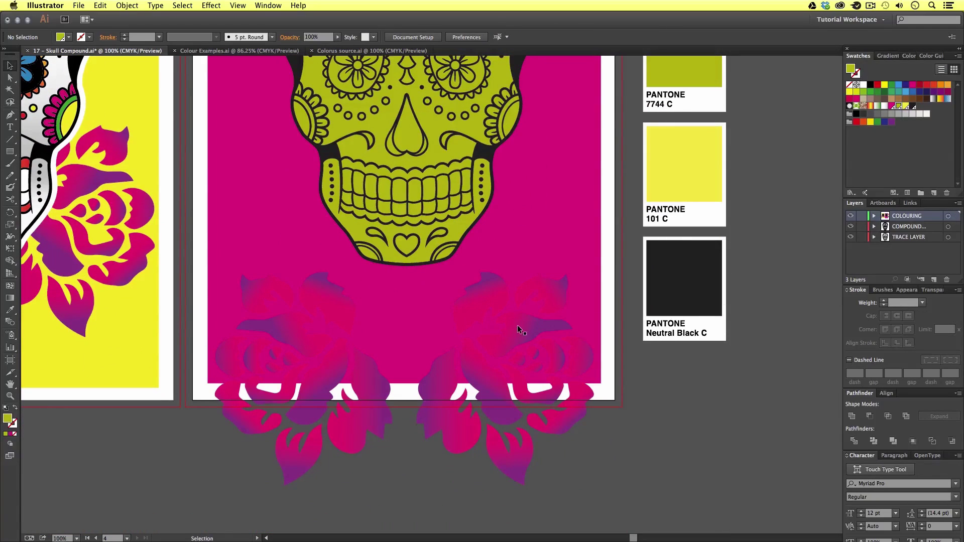
{"action": "left_click", "coordinate": [518, 325]}
{"action": "left_click", "coordinate": [332, 370], "text": "shift"}
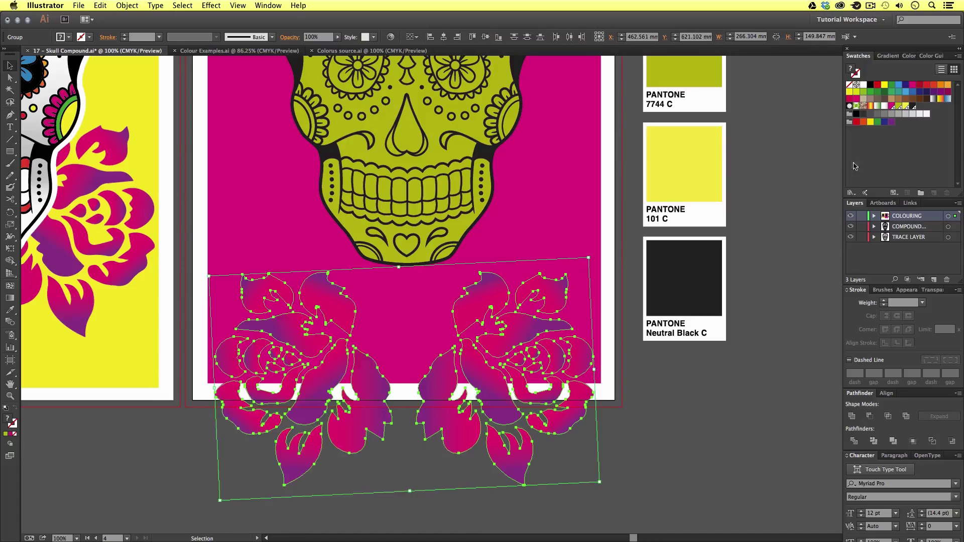
{"action": "left_click", "coordinate": [898, 107]}
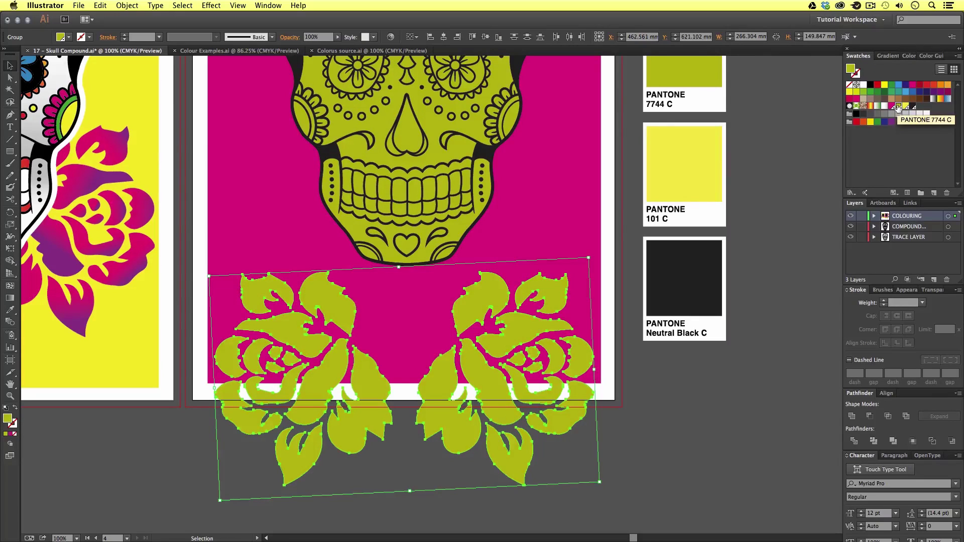
{"action": "left_click", "coordinate": [763, 278]}
{"action": "scroll", "coordinate": [554, 271], "scroll_direction": "up", "scroll_amount": 4}
{"action": "left_click_drag", "start_coordinate": [554, 270], "coordinate": [539, 331]}
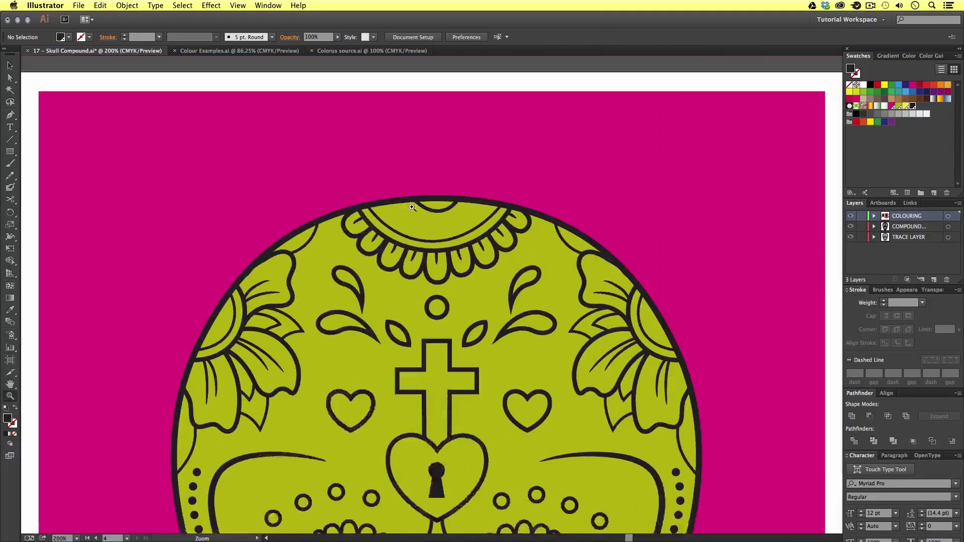
Step: Fill the duplicated skull's flower petals, forehead drops, cross, keyhole heart, cheek curls and teeth with PANTONE 101 C
{"action": "left_click", "coordinate": [358, 169]}
{"action": "left_click", "coordinate": [393, 201], "text": "shift"}
{"action": "left_click", "coordinate": [487, 201], "text": "shift"}
{"action": "left_click", "coordinate": [236, 221], "text": "shift"}
{"action": "left_click", "coordinate": [189, 256], "text": "shift"}
{"action": "left_click", "coordinate": [633, 257], "text": "shift"}
{"action": "left_click", "coordinate": [577, 221], "text": "shift"}
{"action": "left_click", "coordinate": [192, 176], "text": "shift"}
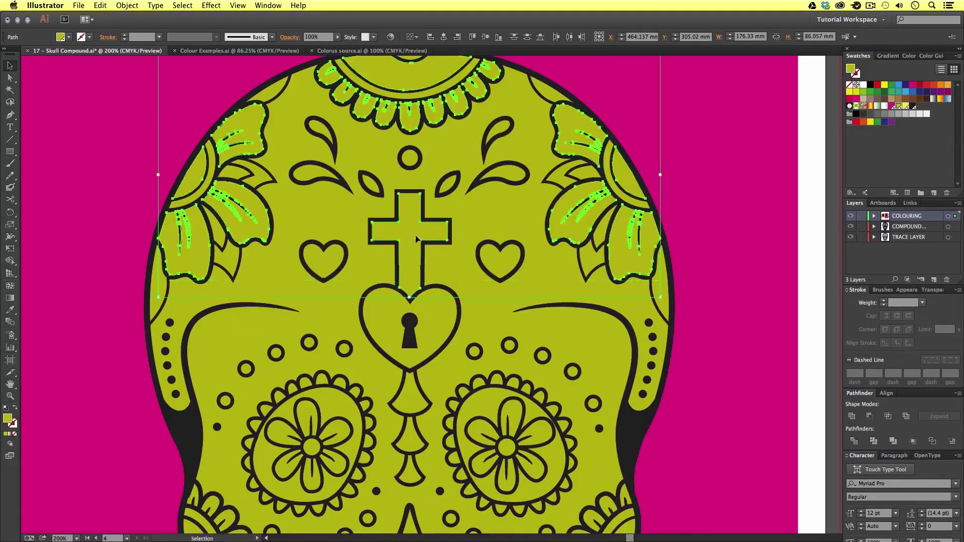
{"action": "left_click_drag", "start_coordinate": [417, 412], "coordinate": [402, 147]}
{"action": "left_click", "coordinate": [201, 242], "text": "shift"}
{"action": "left_click", "coordinate": [226, 275], "text": "shift"}
{"action": "left_click", "coordinate": [219, 333], "text": "shift"}
{"action": "left_click", "coordinate": [594, 241], "text": "shift"}
{"action": "left_click", "coordinate": [567, 299], "text": "shift"}
{"action": "left_click_drag", "start_coordinate": [514, 351], "coordinate": [513, 278]}
{"action": "left_click", "coordinate": [300, 345], "text": "shift"}
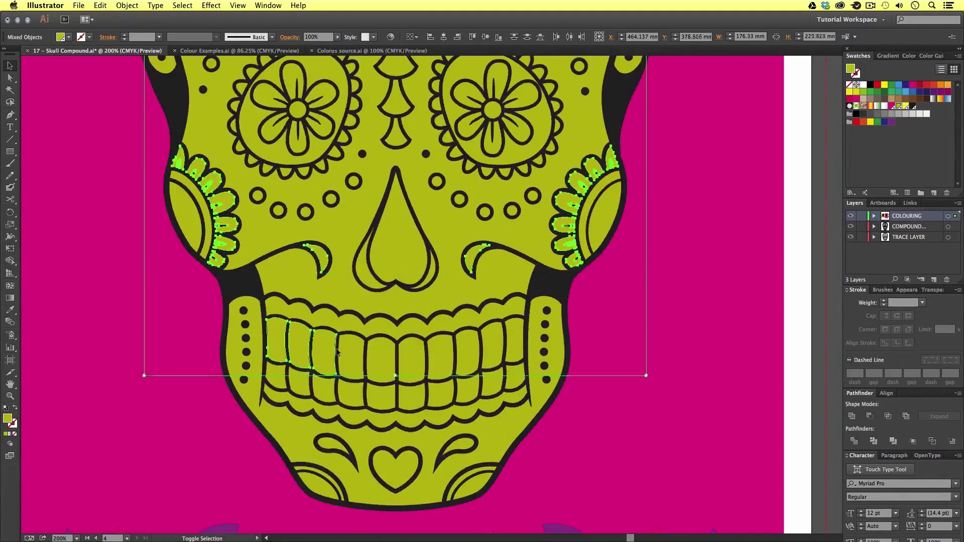
Step: Fill the small forehead hearts, pointed leaves, eye flowers and cheek flower centres with PANTONE 219 C
{"action": "key", "text": "super+minus"}
{"action": "key", "text": "super+minus"}
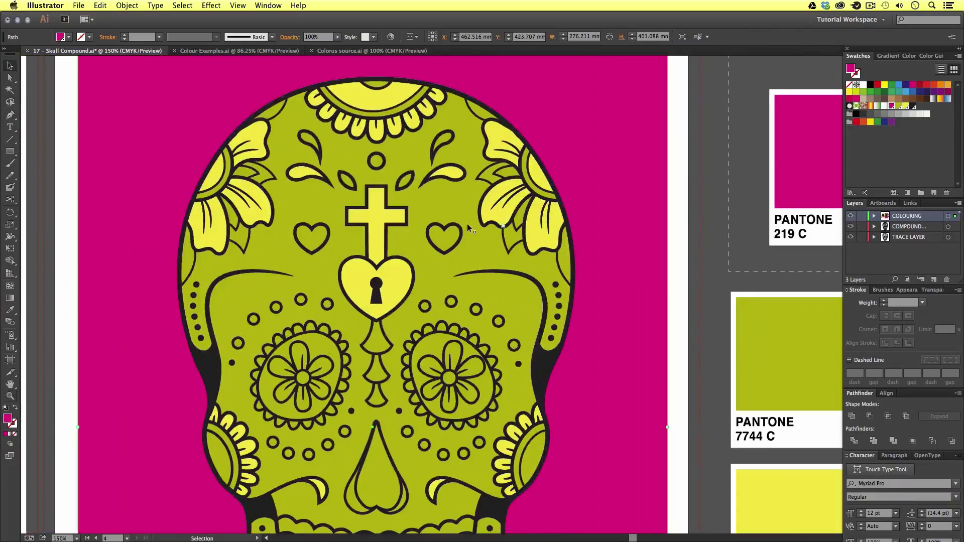
{"action": "left_click", "coordinate": [273, 108]}
{"action": "left_click", "coordinate": [244, 240], "text": "shift"}
{"action": "left_click", "coordinate": [312, 239], "text": "shift"}
{"action": "left_click", "coordinate": [445, 239], "text": "shift"}
{"action": "left_click", "coordinate": [480, 109], "text": "shift"}
{"action": "left_click", "coordinate": [566, 267], "text": "shift"}
{"action": "left_click_drag", "start_coordinate": [452, 402], "coordinate": [449, 236]}
{"action": "left_click", "coordinate": [426, 464], "text": "shift"}
{"action": "left_click", "coordinate": [528, 297], "text": "shift"}
{"action": "left_click", "coordinate": [216, 294], "text": "shift"}
{"action": "left_click", "coordinate": [296, 186], "text": "shift"}
{"action": "left_click", "coordinate": [427, 200], "text": "shift"}
{"action": "left_click", "coordinate": [892, 106]}
{"action": "left_click", "coordinate": [571, 280]}
Step: Fill the dots around the eyes with PANTONE 219 C and the eye sockets and nose with PANTONE Neutral Black C
{"action": "key", "text": "super+equal"}
{"action": "left_click_drag", "start_coordinate": [436, 102], "coordinate": [456, 319]}
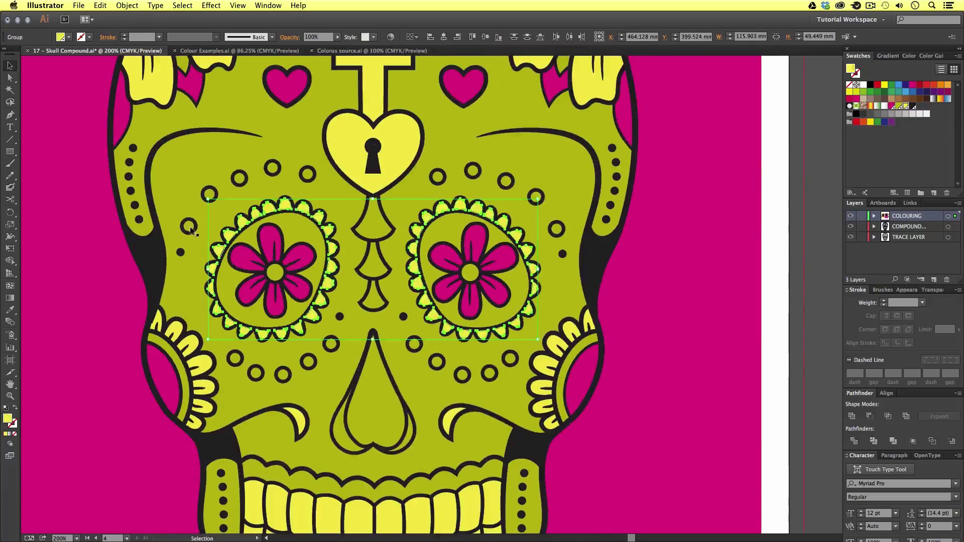
{"action": "left_click", "coordinate": [188, 226]}
{"action": "left_click", "coordinate": [239, 178], "text": "shift"}
{"action": "left_click", "coordinate": [307, 175], "text": "shift"}
{"action": "left_click", "coordinate": [283, 375], "text": "shift"}
{"action": "left_click", "coordinate": [414, 344], "text": "shift"}
{"action": "left_click", "coordinate": [462, 375], "text": "shift"}
{"action": "left_click", "coordinate": [510, 358], "text": "shift"}
{"action": "left_click", "coordinate": [535, 197], "text": "shift"}
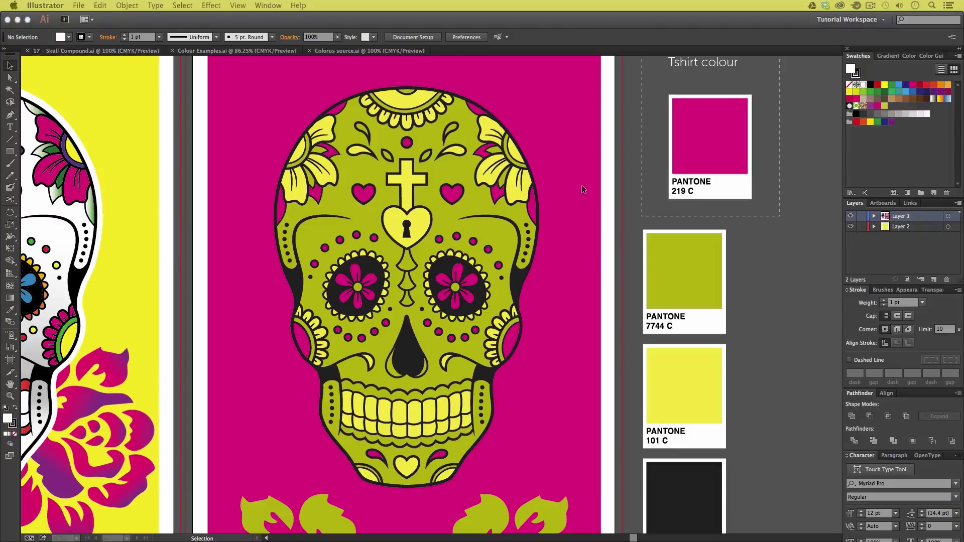
Step: Fill only the outer leaves and small centre petals of the duplicate's right-hand rose with PANTONE 101 C
{"action": "left_click", "coordinate": [585, 211]}
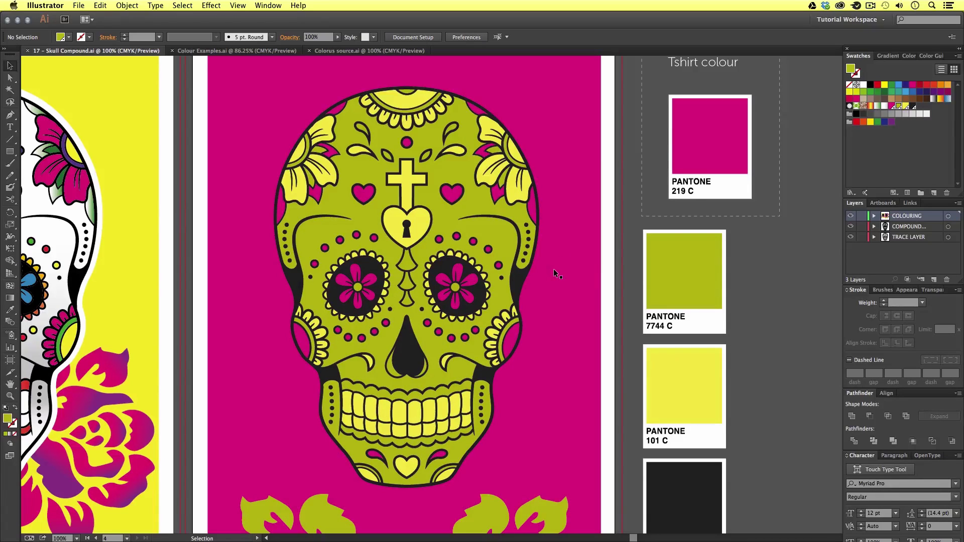
{"action": "left_click", "coordinate": [547, 388]}
{"action": "left_click_drag", "start_coordinate": [550, 428], "coordinate": [523, 273]}
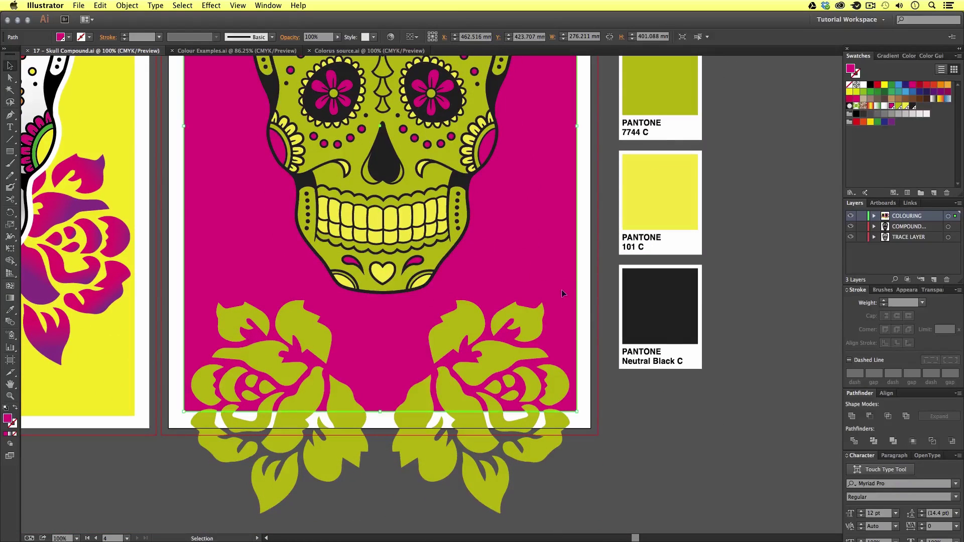
{"action": "key", "text": "a"}
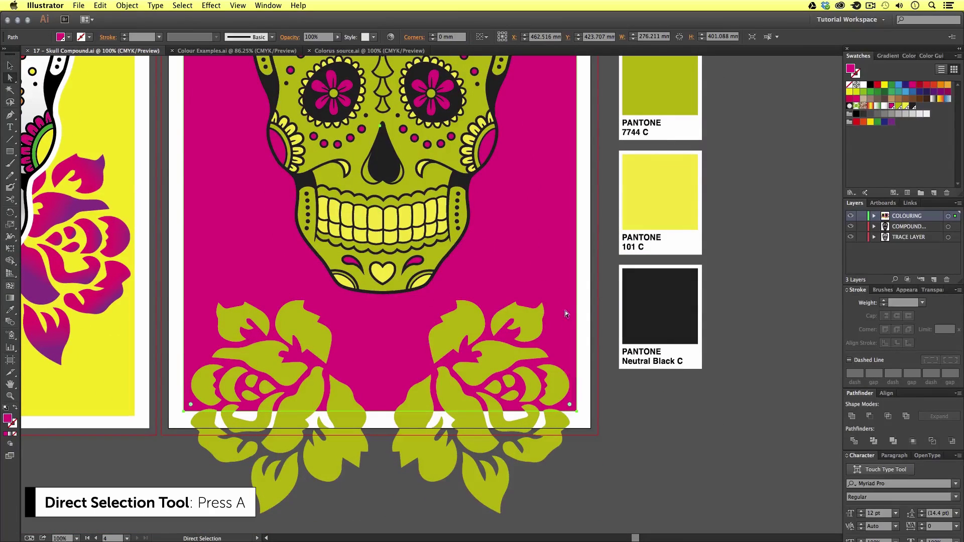
{"action": "left_click", "coordinate": [432, 465]}
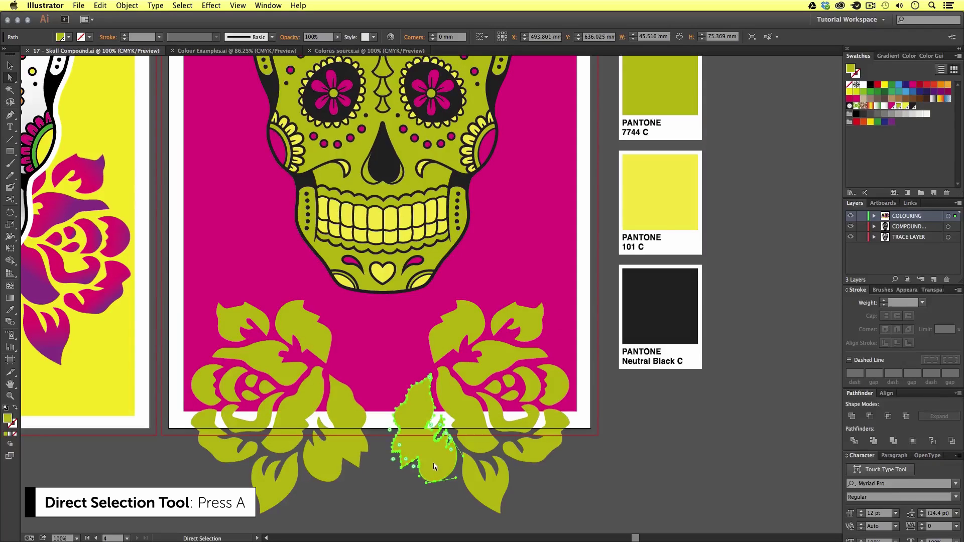
{"action": "left_click", "coordinate": [450, 323], "text": "shift"}
{"action": "left_click", "coordinate": [531, 324], "text": "shift"}
{"action": "left_click", "coordinate": [496, 484], "text": "shift"}
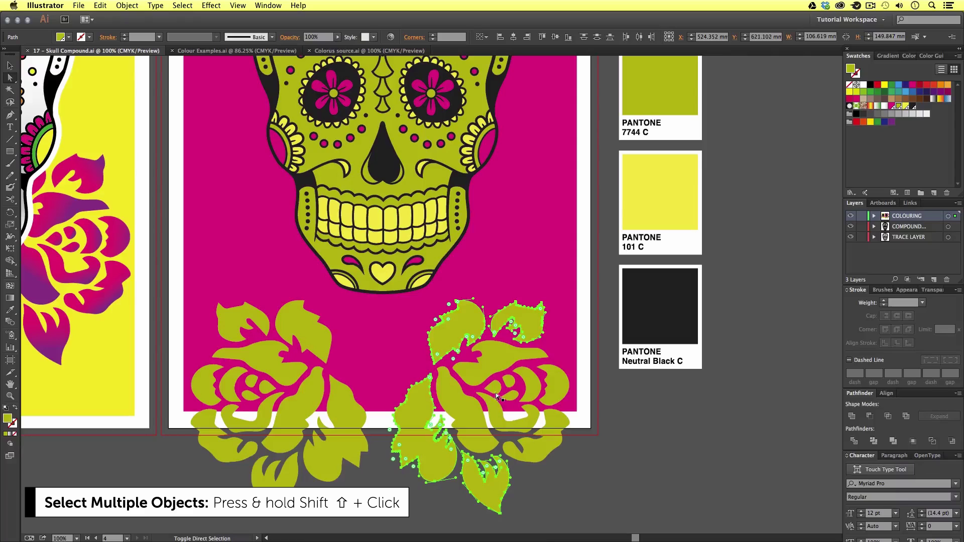
{"action": "left_click", "coordinate": [496, 389], "text": "shift"}
{"action": "left_click", "coordinate": [510, 395], "text": "shift"}
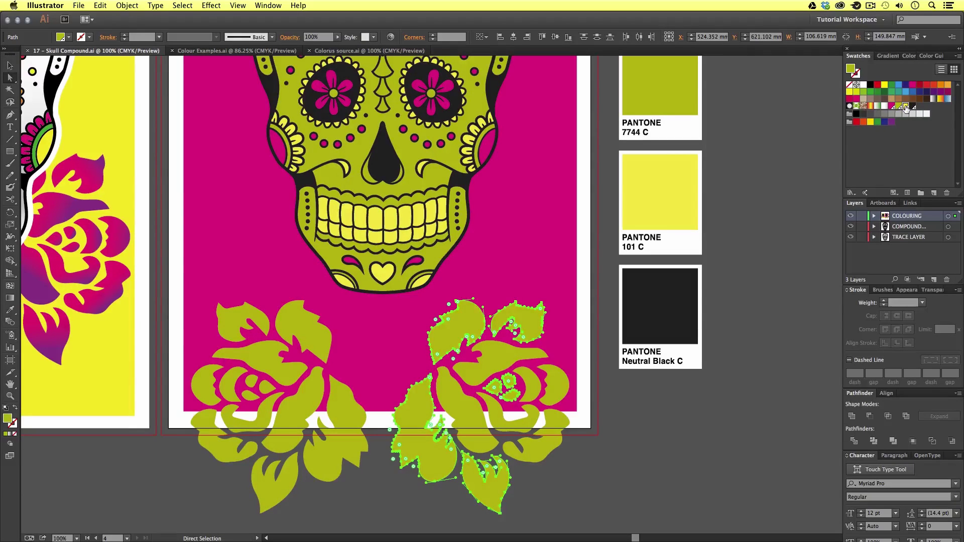
{"action": "left_click", "coordinate": [906, 107]}
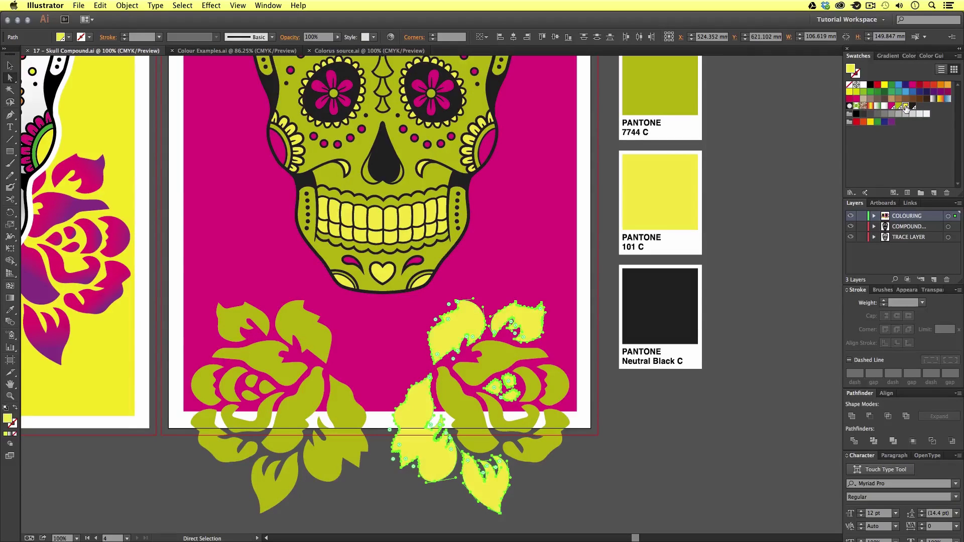
{"action": "key", "text": "v"}
{"action": "left_click", "coordinate": [782, 303]}
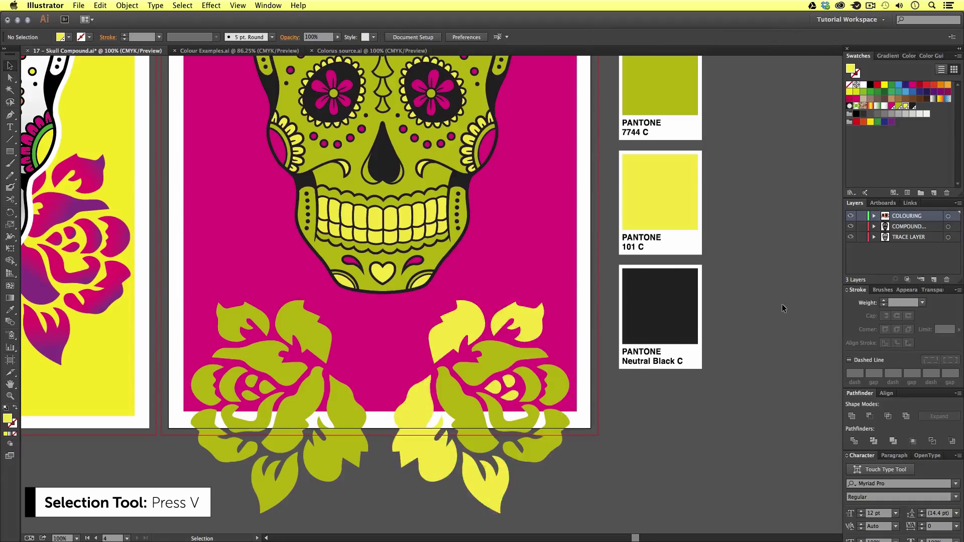
Step: Move the right-hand rose up towards the jaw and scale it down proportionally to about 82 mm wide
{"action": "left_click", "coordinate": [504, 359]}
{"action": "left_click_drag", "start_coordinate": [502, 358], "coordinate": [515, 313]}
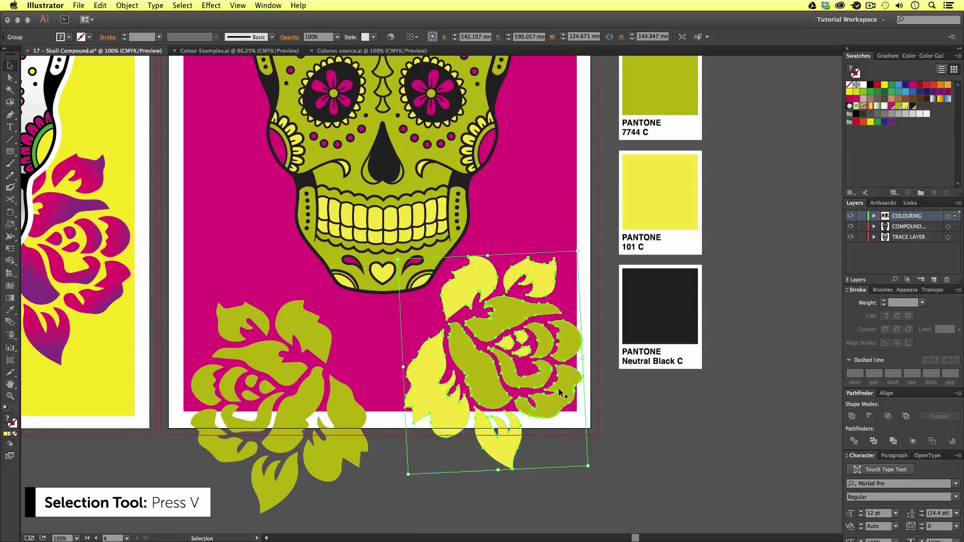
{"action": "key", "text": "s"}
{"action": "left_click_drag", "start_coordinate": [597, 502], "coordinate": [563, 453]}
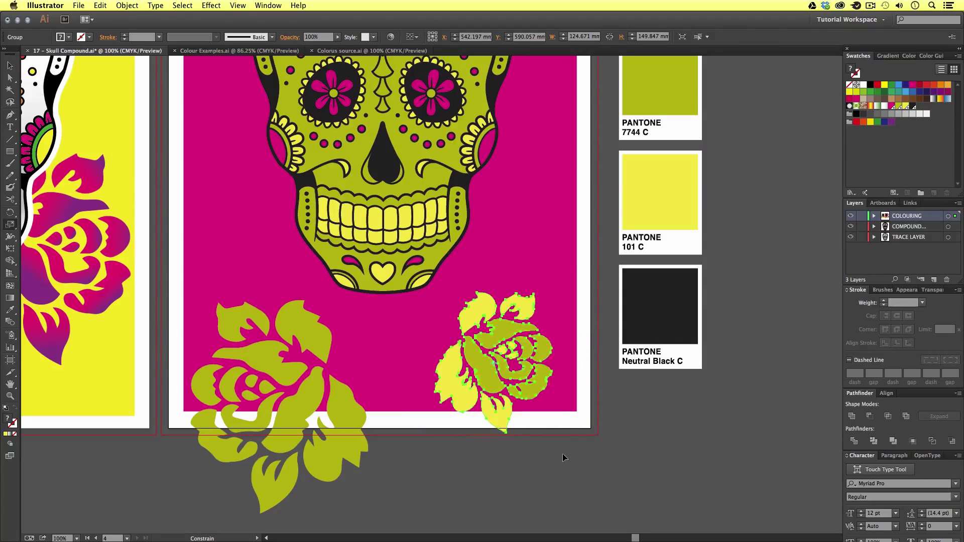
{"action": "key", "text": "v"}
Step: Give the right-hand rose a 6 pt stroke in PANTONE Neutral Black C
{"action": "scroll", "coordinate": [494, 327], "scroll_direction": "up", "scroll_amount": 3}
{"action": "scroll", "coordinate": [493, 327], "scroll_direction": "right", "scroll_amount": 1}
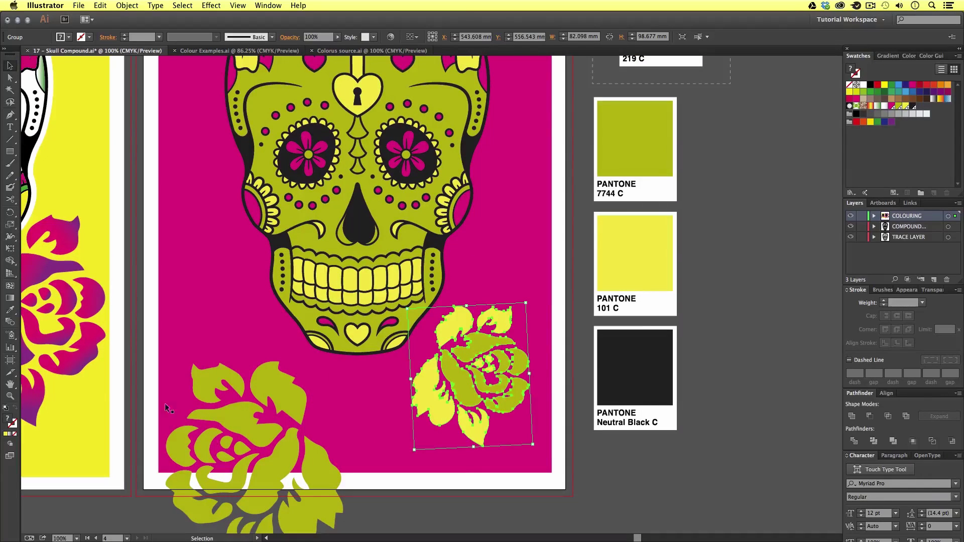
{"action": "left_click", "coordinate": [12, 426]}
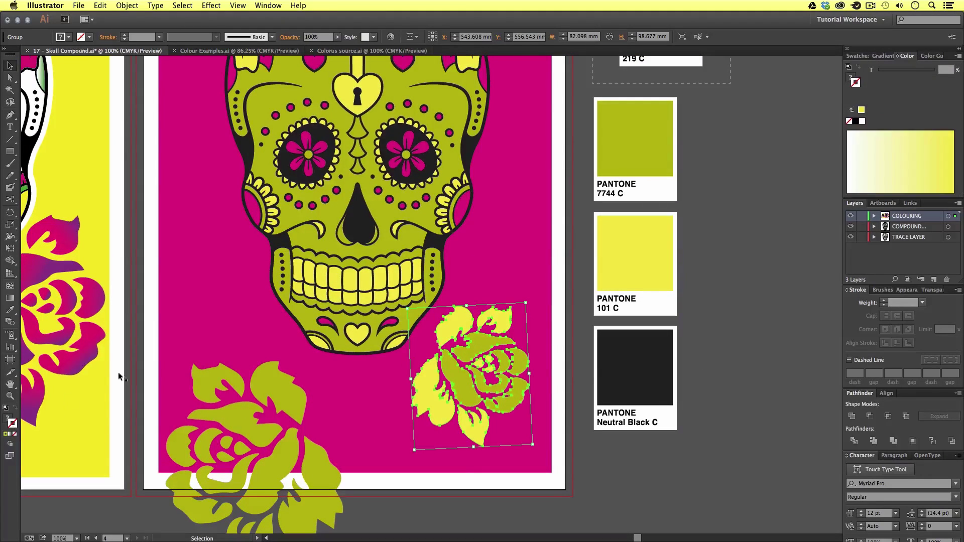
{"action": "left_click", "coordinate": [857, 55]}
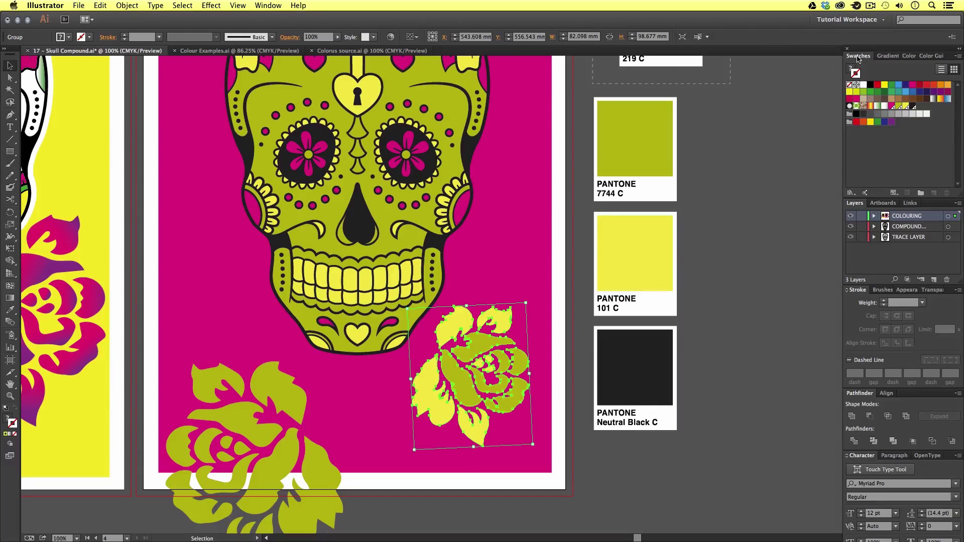
{"action": "left_click", "coordinate": [914, 107]}
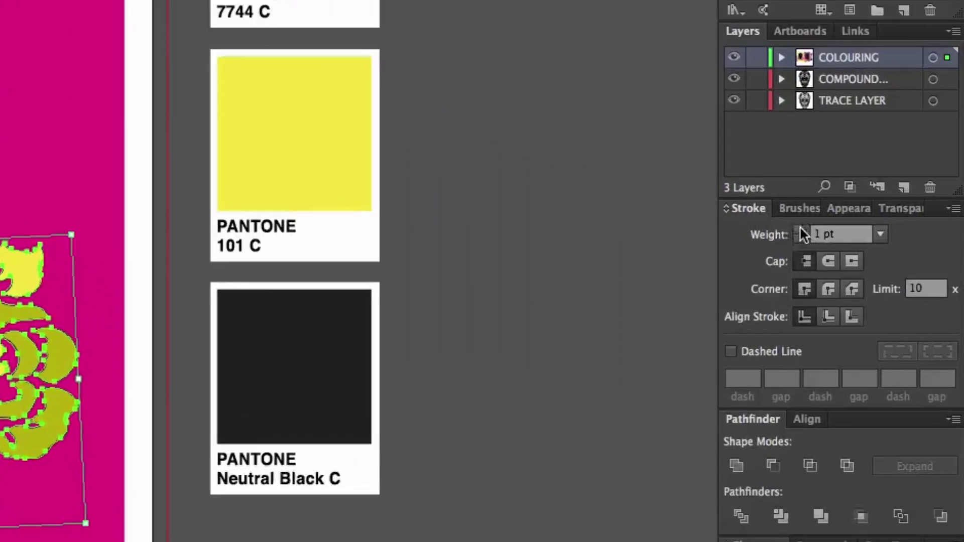
{"action": "left_click", "coordinate": [883, 300]}
{"action": "left_click", "coordinate": [686, 130]}
{"action": "left_click", "coordinate": [685, 131]}
{"action": "left_click", "coordinate": [685, 131]}
{"action": "left_click", "coordinate": [686, 131]}
{"action": "left_click", "coordinate": [774, 278]}
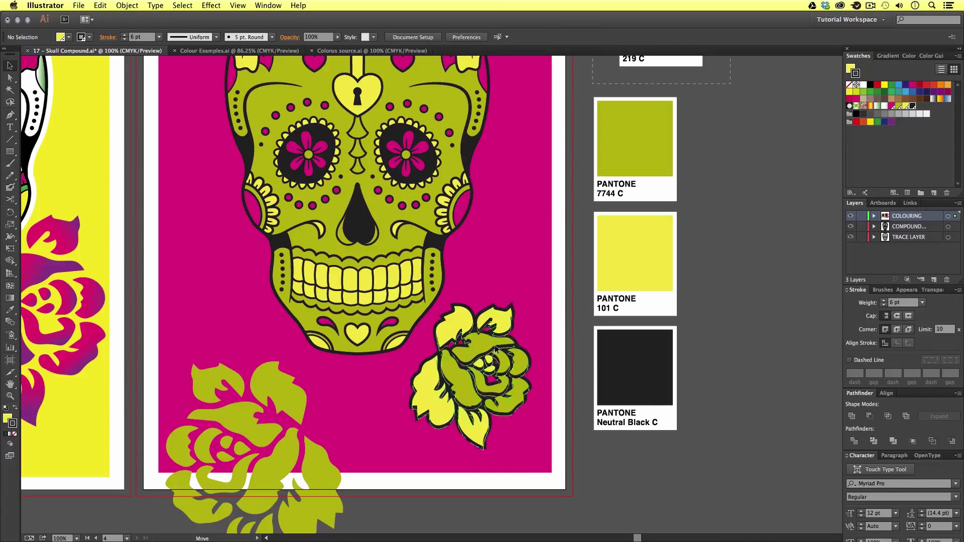
Step: Enlarge the outlined rose to about 93 mm wide, rotate it slightly and reposition it beside the jaw
{"action": "left_click", "coordinate": [500, 347]}
{"action": "key", "text": "s"}
{"action": "left_click_drag", "start_coordinate": [546, 415], "coordinate": [570, 426]}
{"action": "key", "text": "r"}
{"action": "key", "text": "v"}
{"action": "left_click_drag", "start_coordinate": [501, 379], "coordinate": [504, 372]}
Step: Delete the plain left-hand rose and replace it with a pasted copy of the outlined rose
{"action": "left_click", "coordinate": [241, 412]}
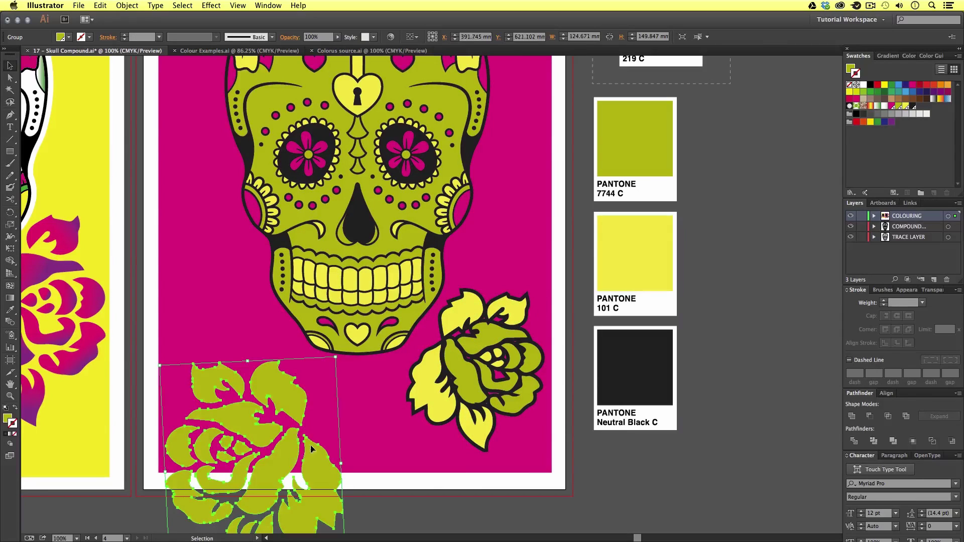
{"action": "key", "text": "Delete"}
{"action": "left_click_drag", "start_coordinate": [384, 359], "coordinate": [461, 368]}
{"action": "left_click", "coordinate": [534, 371]}
{"action": "key", "text": "super+c"}
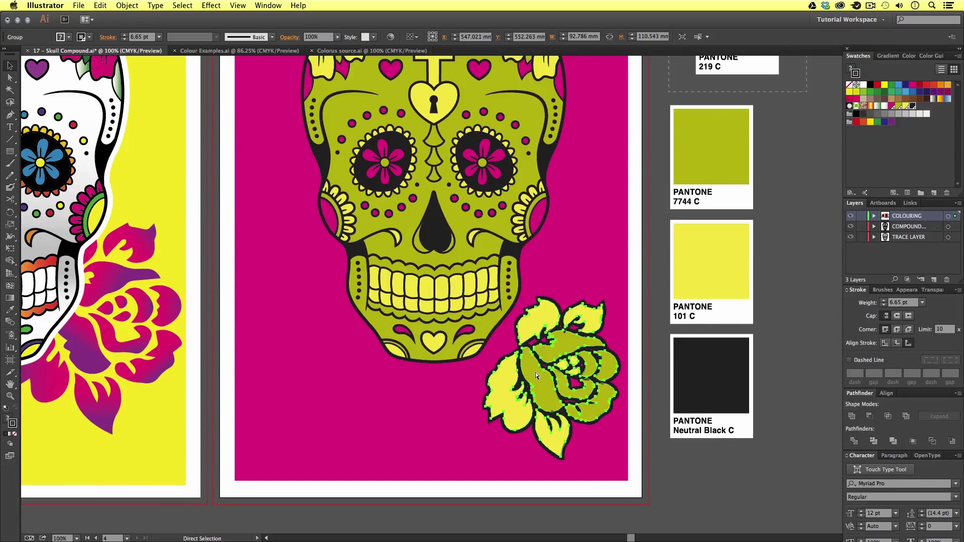
{"action": "key", "text": "super+v"}
{"action": "left_click_drag", "start_coordinate": [521, 374], "coordinate": [385, 426]}
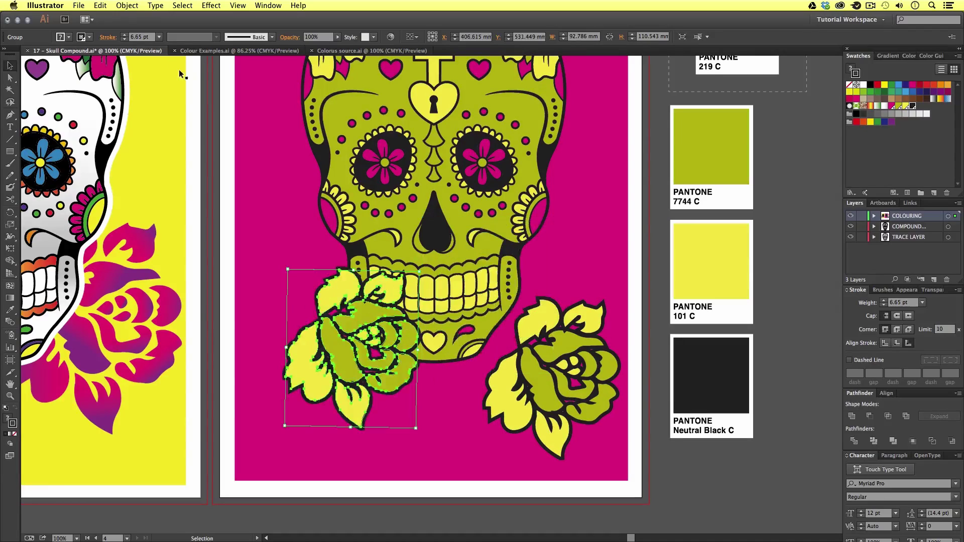
Step: Reflect the copied rose across the vertical axis and place it on the left side of the jaw
{"action": "left_click", "coordinate": [127, 5]}
{"action": "mouse_move", "coordinate": [136, 17]}
{"action": "left_click", "coordinate": [242, 54]}
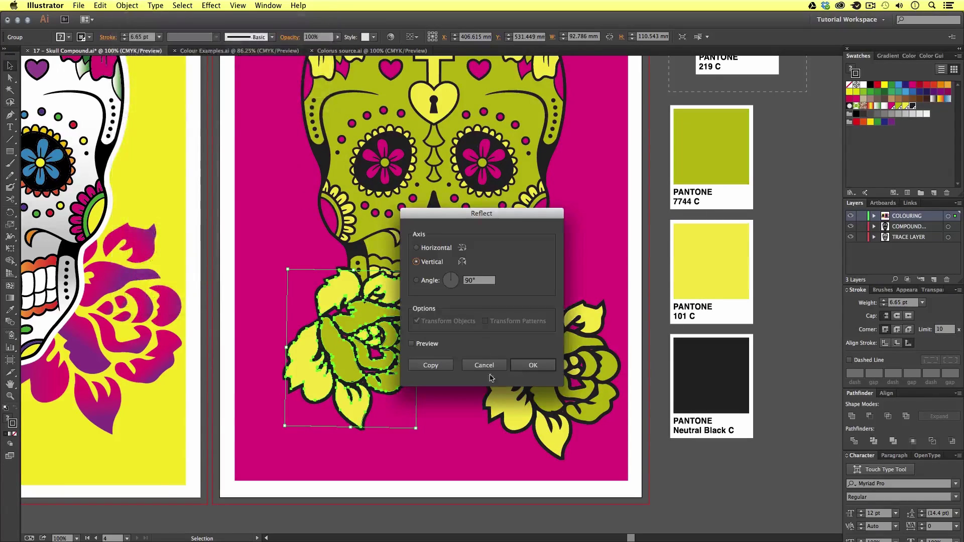
{"action": "left_click", "coordinate": [526, 367]}
{"action": "left_click_drag", "start_coordinate": [380, 353], "coordinate": [350, 396]}
Step: Align both outlined roses by their vertical centres and scale the pair down together to about 228 mm overall width
{"action": "left_click", "coordinate": [562, 372], "text": "shift"}
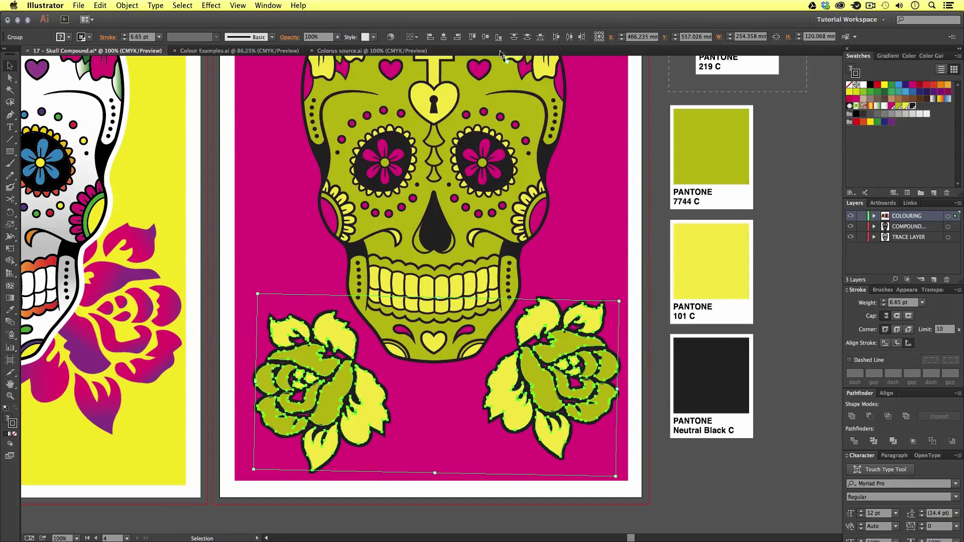
{"action": "left_click", "coordinate": [487, 38]}
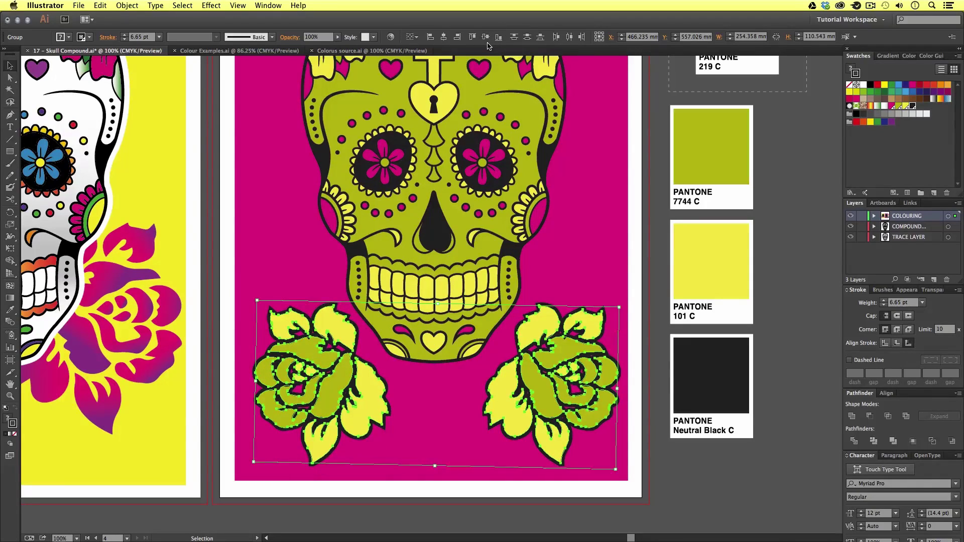
{"action": "key", "text": "z"}
{"action": "left_click", "coordinate": [436, 255], "text": "alt"}
{"action": "left_click_drag", "start_coordinate": [438, 254], "coordinate": [441, 275]}
{"action": "key", "text": "s"}
{"action": "mouse_move", "coordinate": [554, 432]}
{"action": "left_mouse_down"}
{"action": "mouse_move", "coordinate": [576, 465]}
{"action": "mouse_move", "coordinate": [573, 454]}
{"action": "left_mouse_up"}
{"action": "key", "text": "v"}
{"action": "left_click_drag", "start_coordinate": [367, 422], "coordinate": [374, 409]}
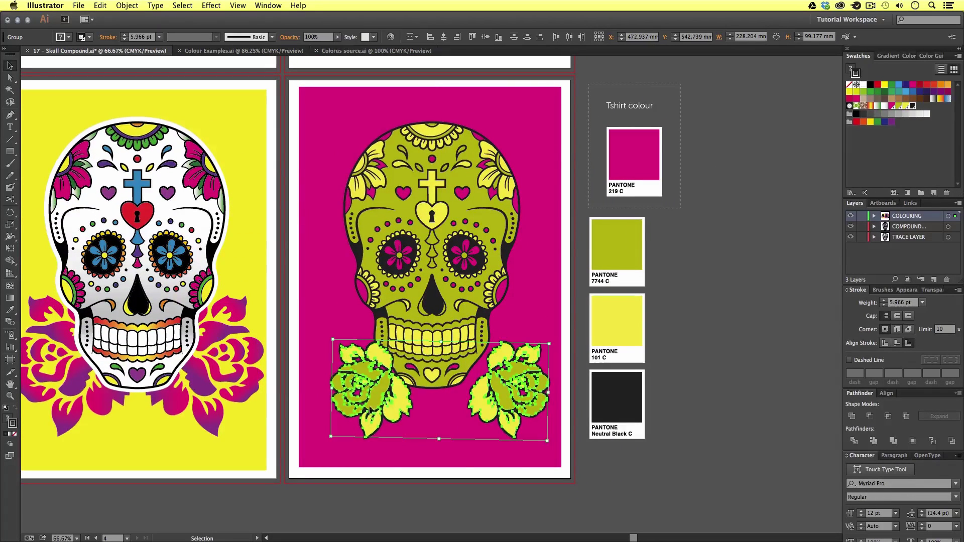
Step: Shift the left rose outward, realign it vertically with the right rose and nudge the pair slightly right and down
{"action": "left_click", "coordinate": [414, 410]}
{"action": "left_click", "coordinate": [352, 390]}
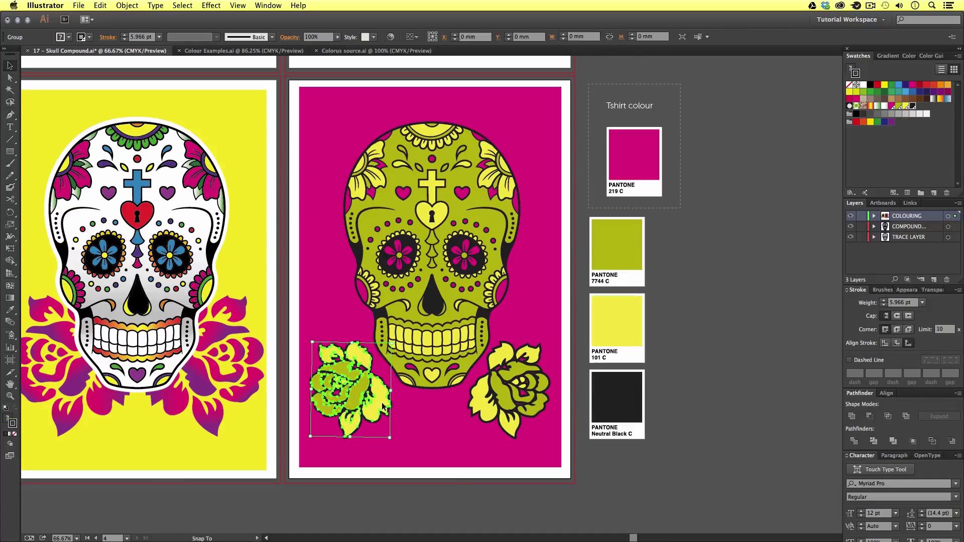
{"action": "left_click", "coordinate": [505, 406], "text": "shift"}
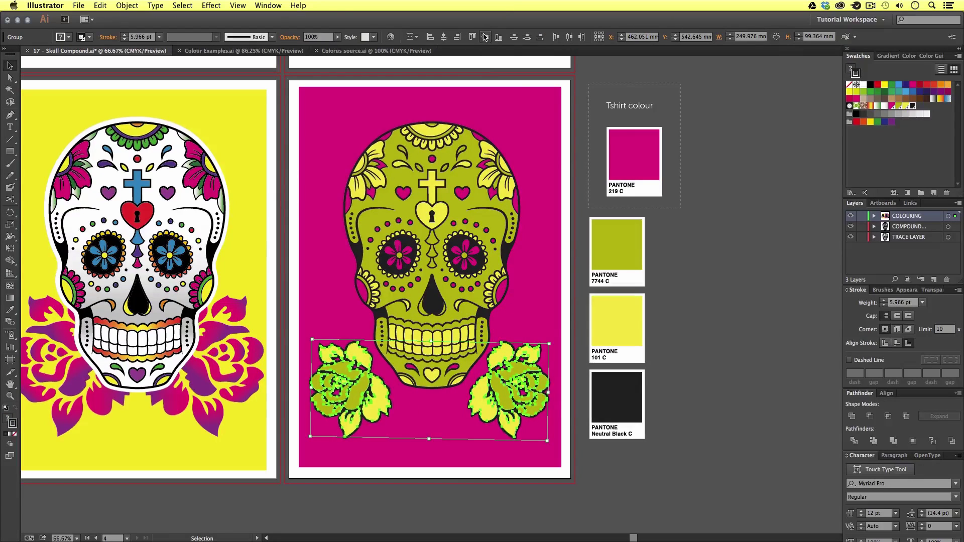
{"action": "key", "text": "Right"}
{"action": "key", "text": "Right"}
{"action": "key", "text": "Right"}
{"action": "key", "text": "Down"}
{"action": "key", "text": "Down"}
{"action": "key", "text": "Down"}
{"action": "key", "text": "Down"}
{"action": "key", "text": "Down"}
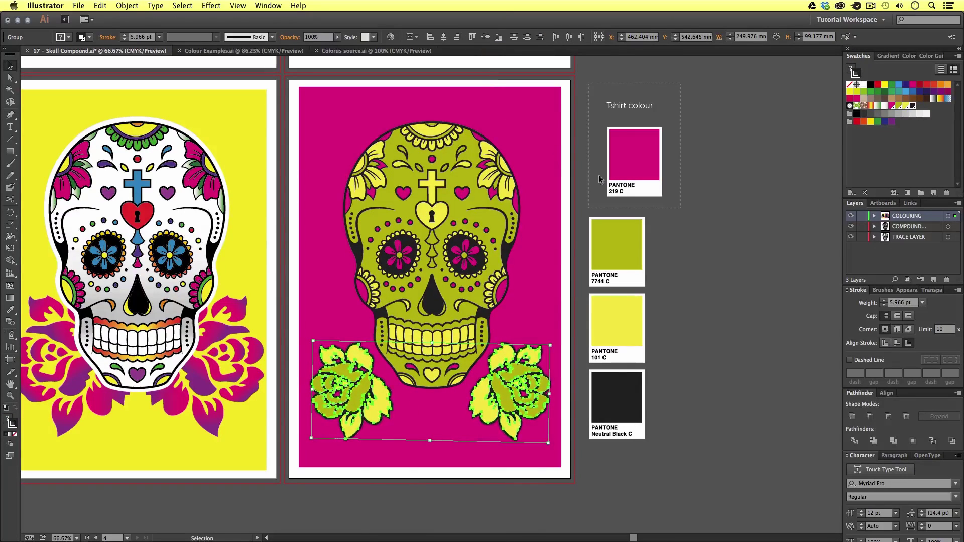
{"action": "left_click", "coordinate": [691, 241]}
Step: Save the document, then save it under the new name Skull Colour.ai in Adobe Illustrator format
{"action": "left_click_drag", "start_coordinate": [370, 244], "coordinate": [467, 237]}
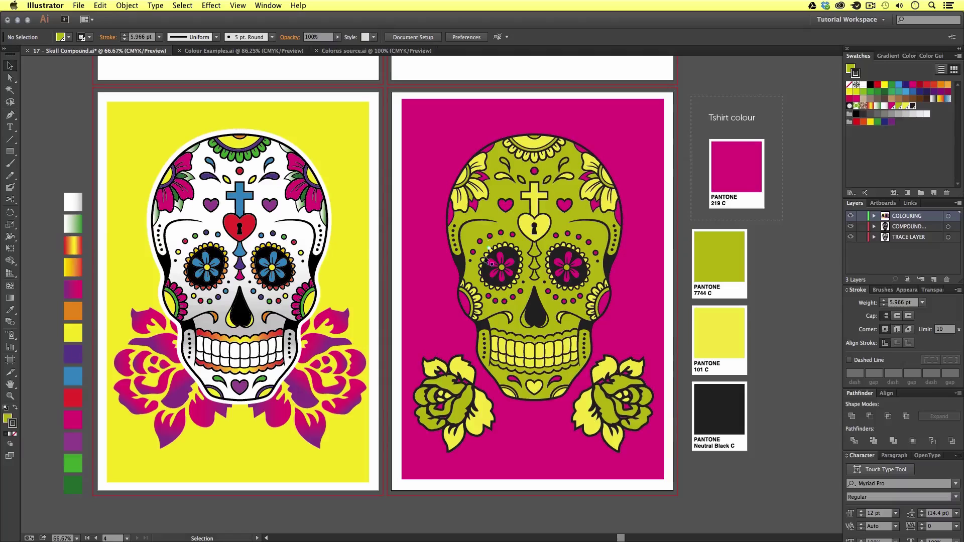
{"action": "key", "text": "super+s"}
{"action": "left_click", "coordinate": [79, 6]}
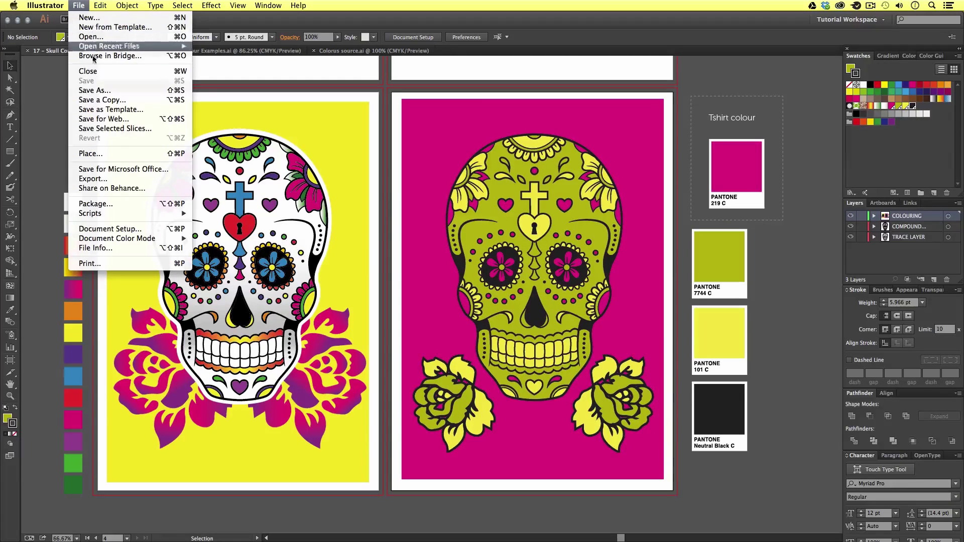
{"action": "left_click", "coordinate": [95, 91]}
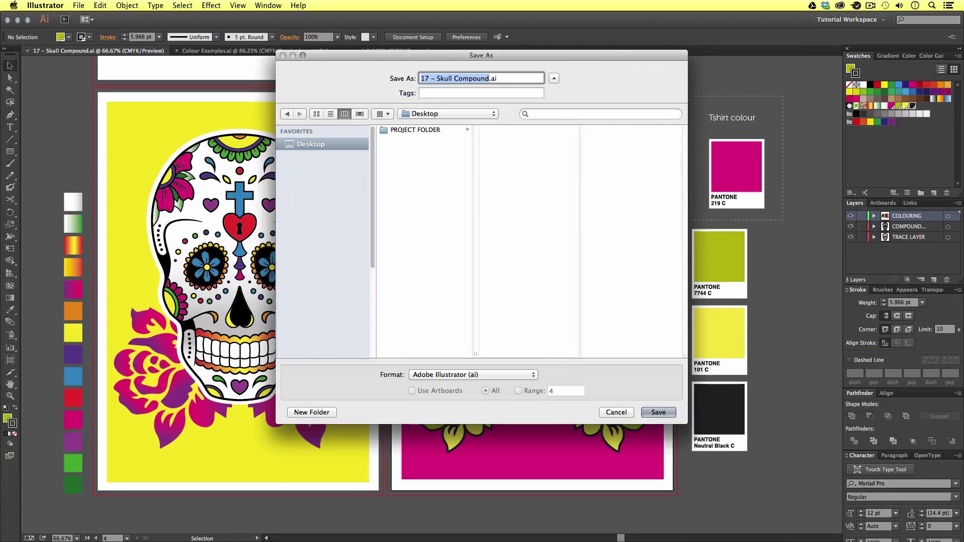
{"action": "type", "text": "Skull Col"}
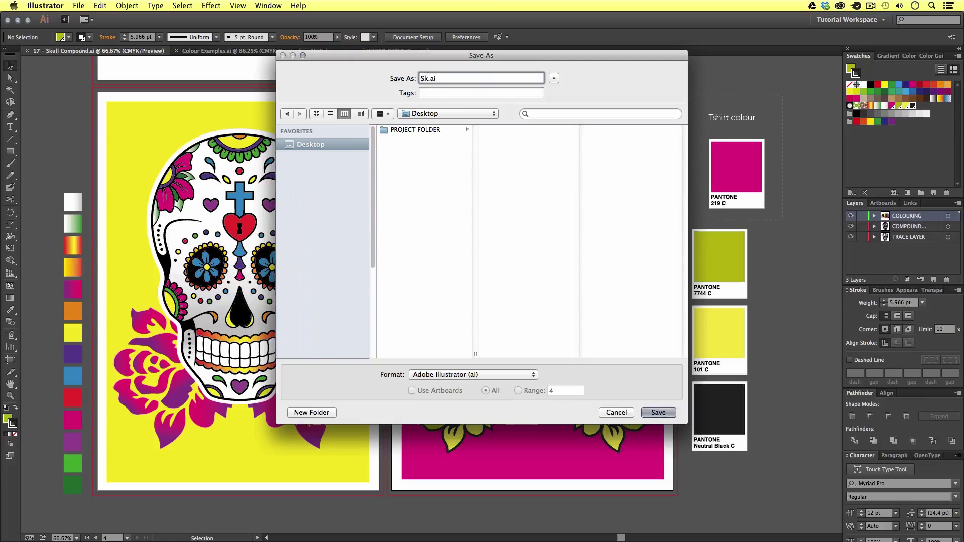
{"action": "type", "text": "oured"}
{"action": "key", "text": "Return"}
{"action": "key", "text": "Return"}
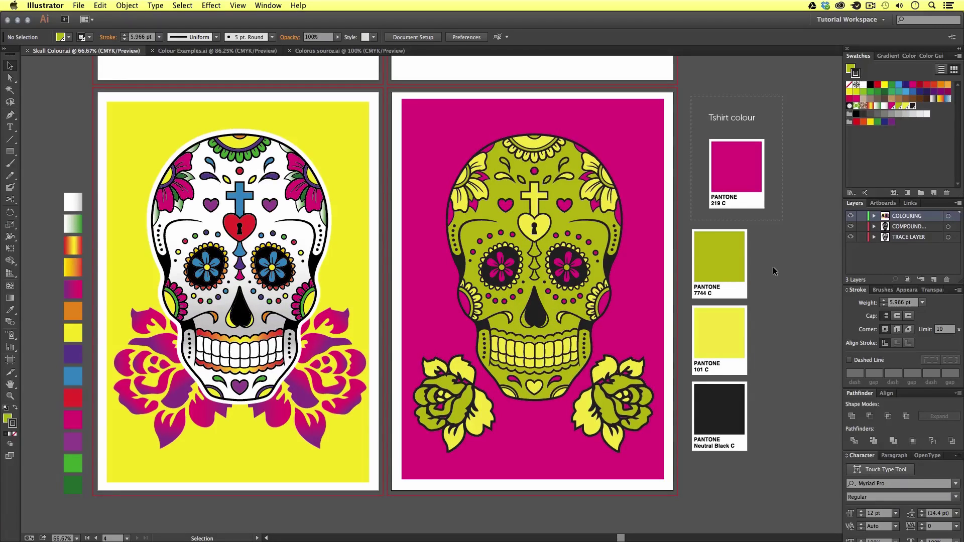
{"action": "left_click_drag", "start_coordinate": [559, 300], "coordinate": [580, 306]}
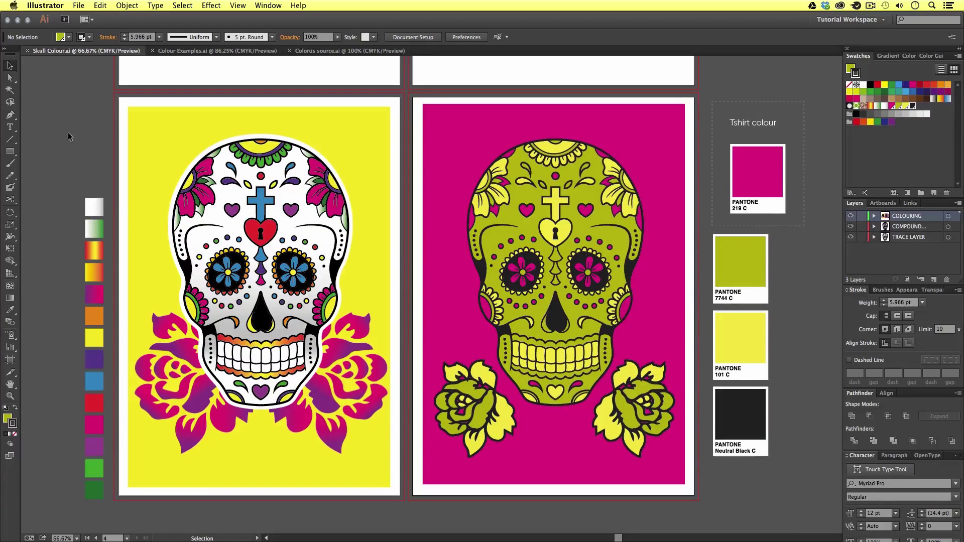